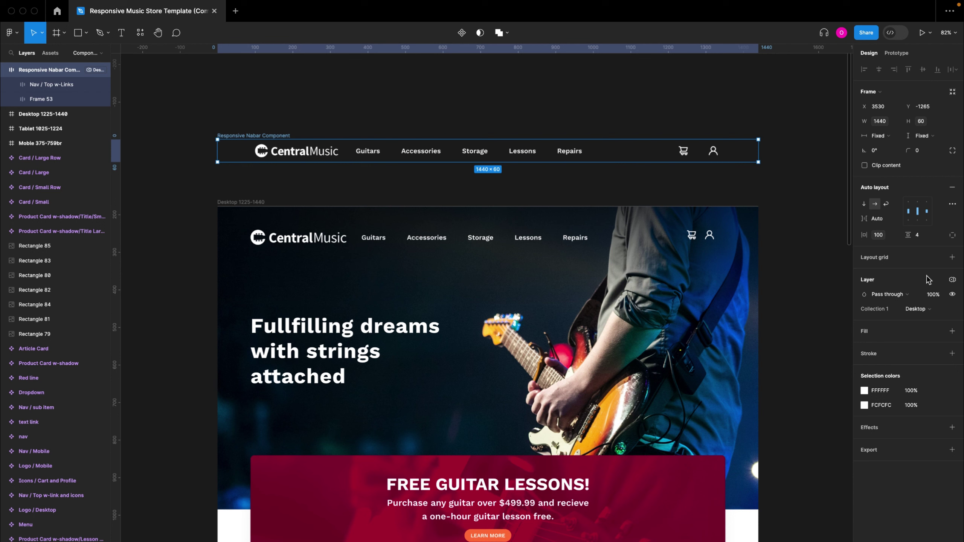
# Step: Switch the responsive navbar's Collection 1 variable mode to Tablet, and after that to Mobile
pyautogui.click(952, 279)
pyautogui.moveTo(914, 309)
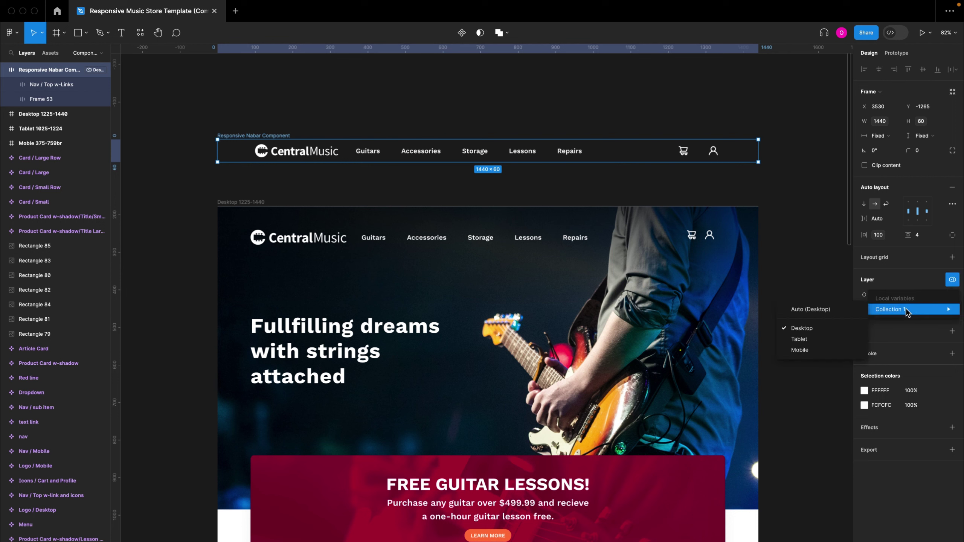
pyautogui.click(816, 346)
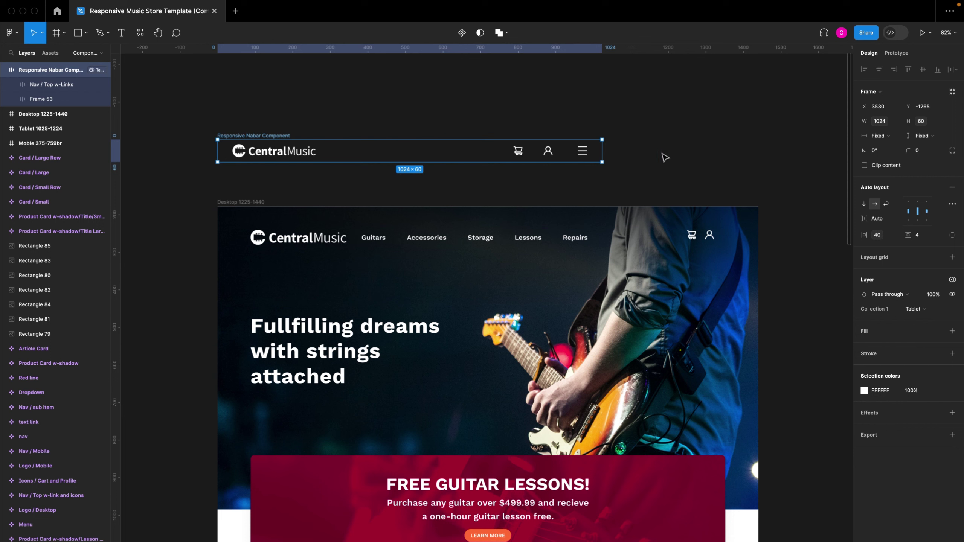
pyautogui.click(947, 282)
pyautogui.click(814, 351)
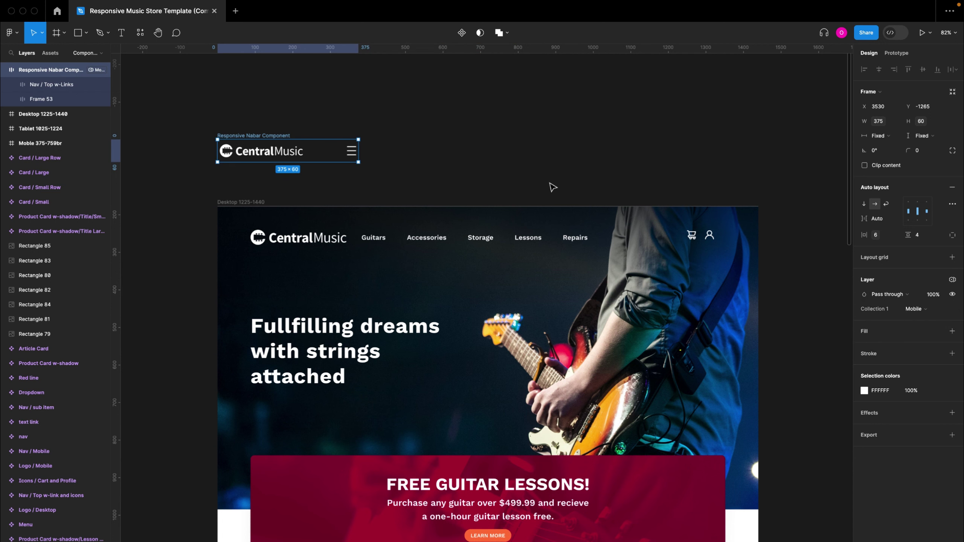
# Step: Open the page's local variables, examine Collection 1's values for the Desktop, Tablet and Mobile modes, and close them
pyautogui.click(455, 172)
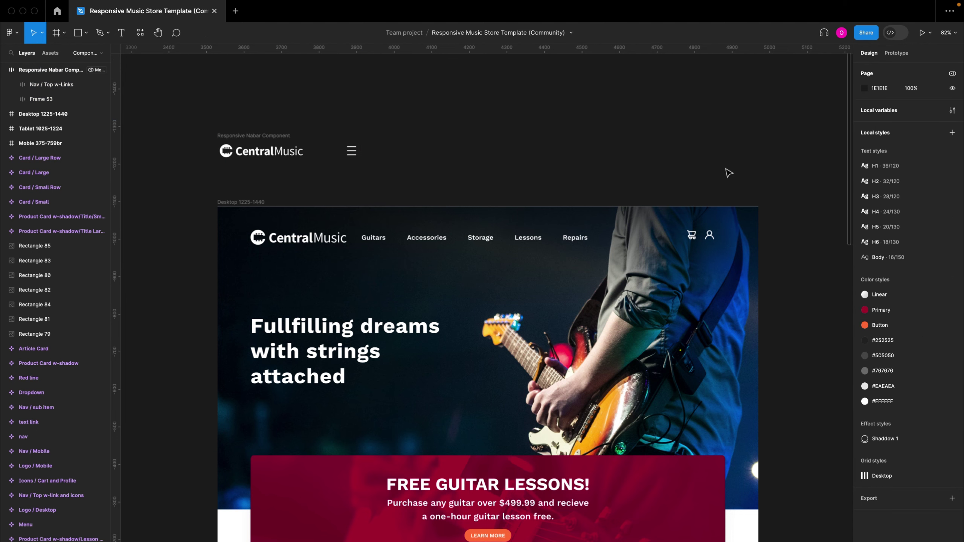
pyautogui.click(952, 111)
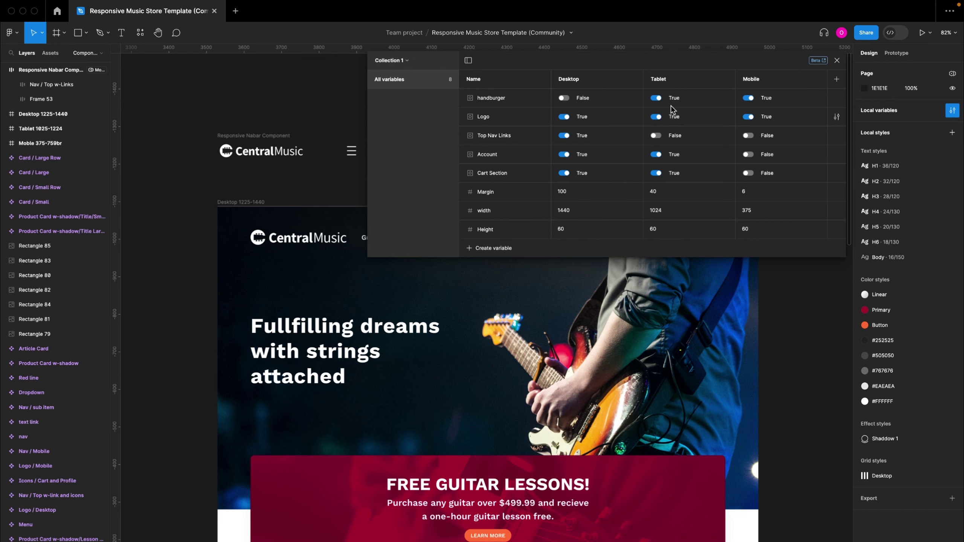
pyautogui.click(837, 60)
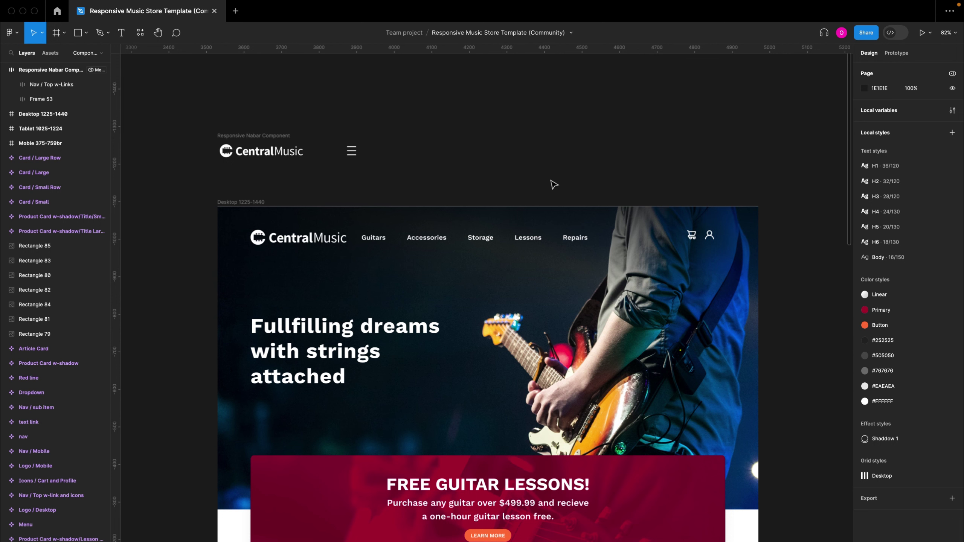
# Step: Go to the main component of the desktop frame's navigation bar and inspect the top-link and mobile navigation components beside it
pyautogui.click(530, 241)
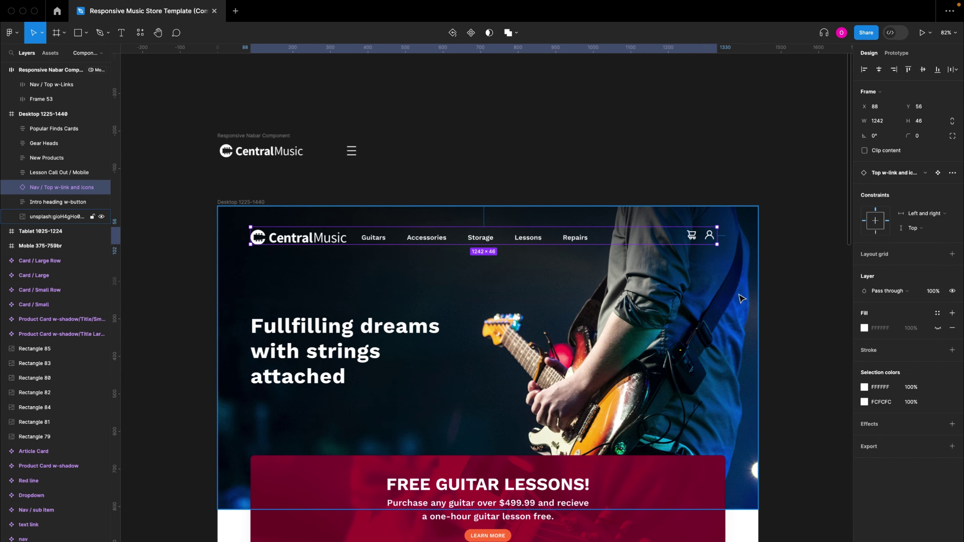
pyautogui.click(937, 173)
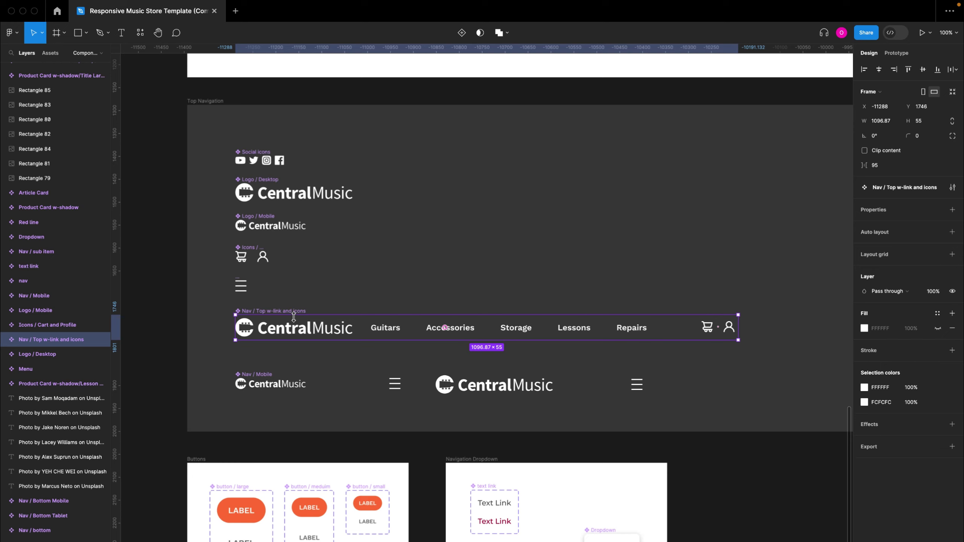
pyautogui.click(261, 390)
pyautogui.click(444, 392)
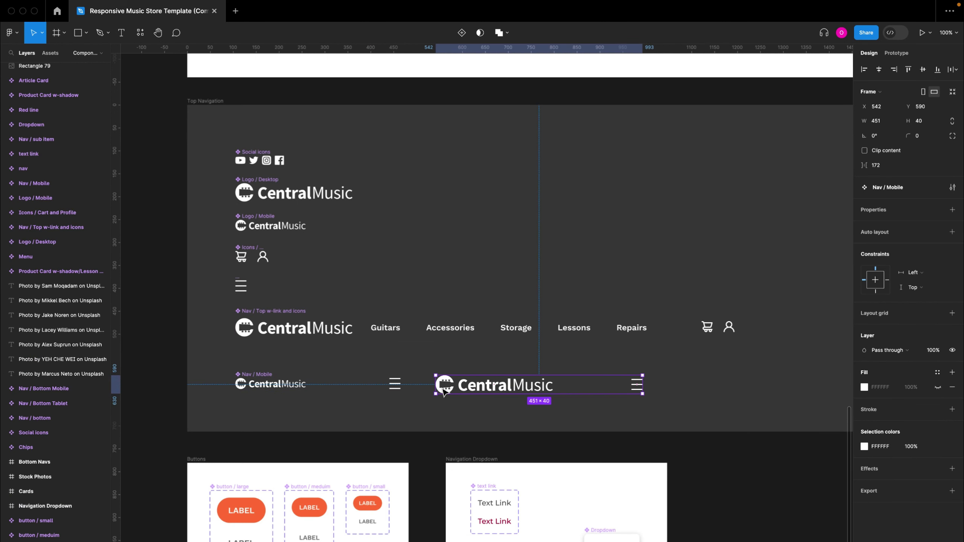
pyautogui.click(409, 336)
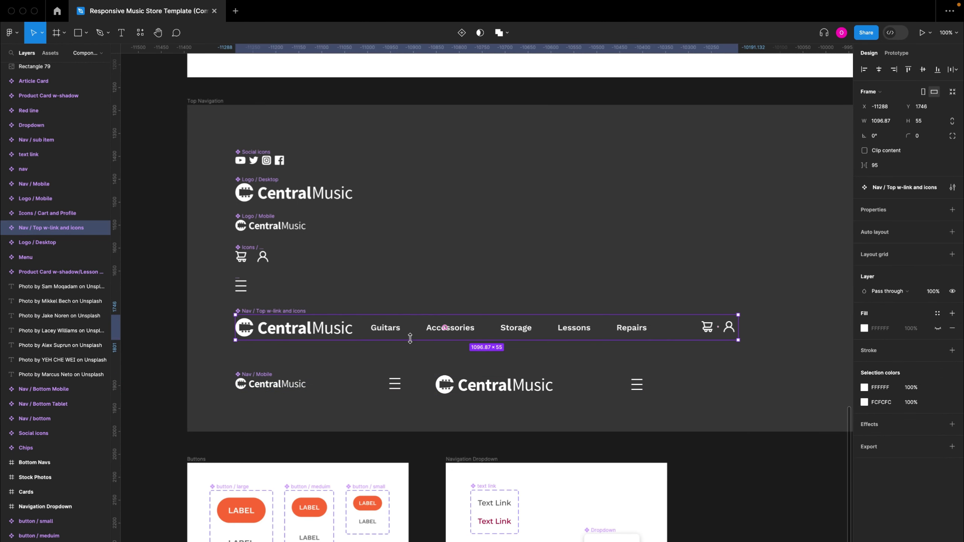
pyautogui.click(272, 388)
# Step: Return to the page designs and inspect the responsive navbar component above the desktop frame
pyautogui.scroll(-10, 272, 387)
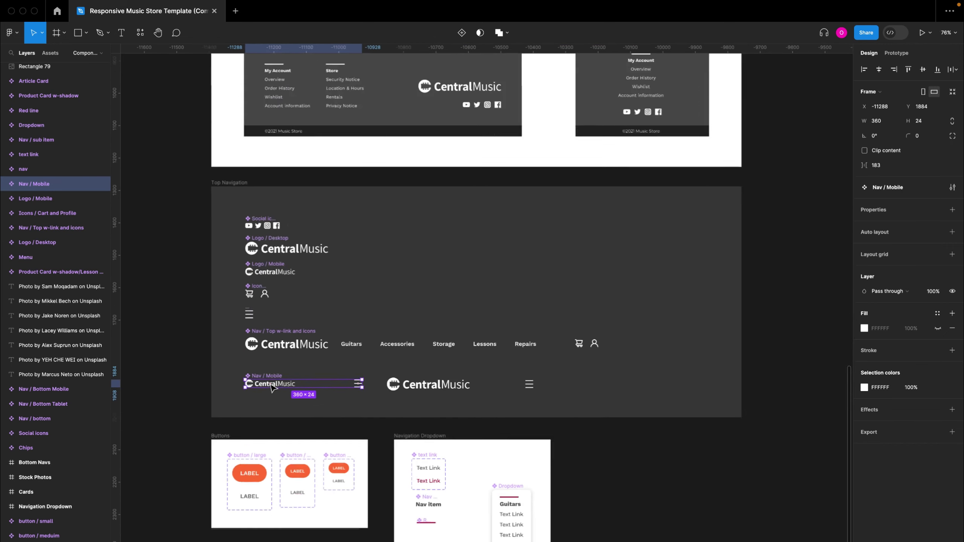
pyautogui.hscroll(5, 274, 388)
pyautogui.hscroll(15, 273, 389)
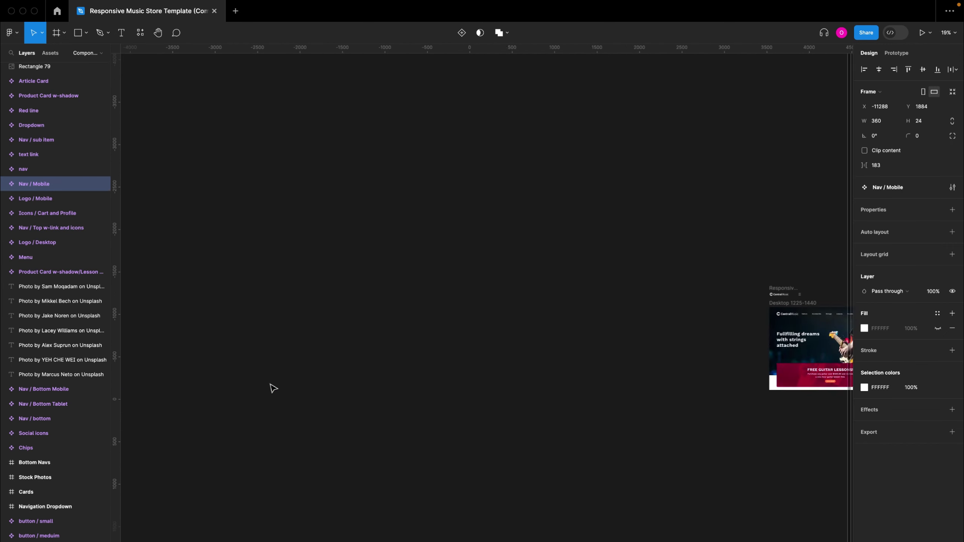
pyautogui.scroll(10, 267, 348)
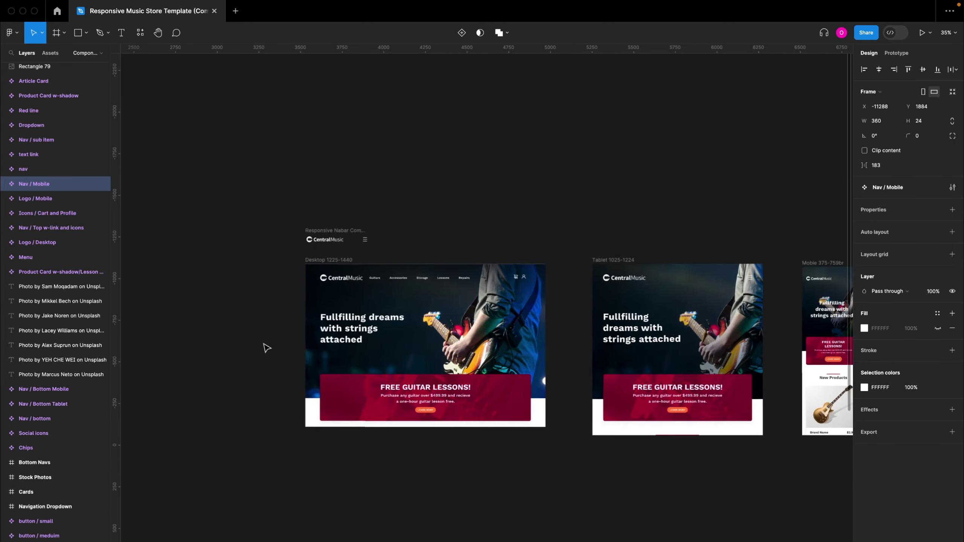
pyautogui.scroll(3, 375, 297)
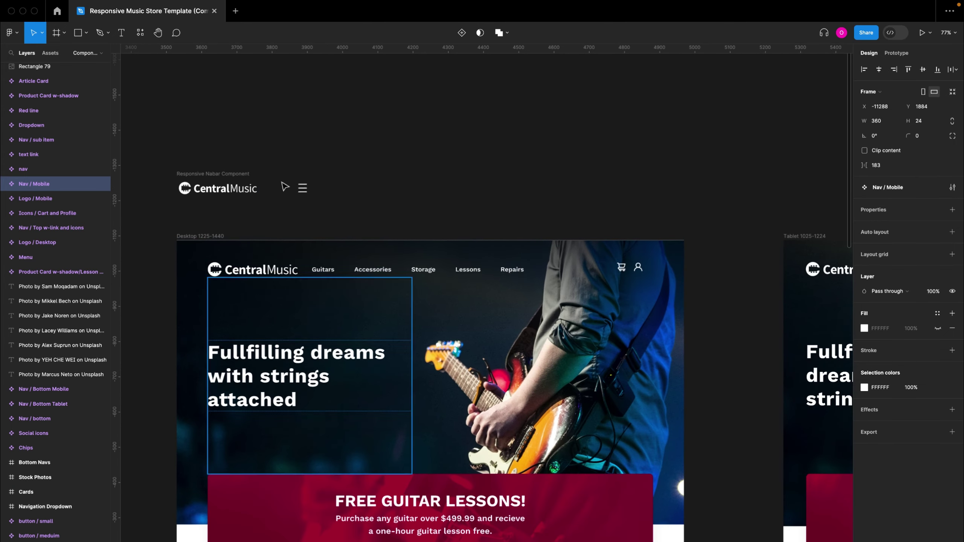
pyautogui.scroll(-1, 232, 118)
pyautogui.click(229, 112)
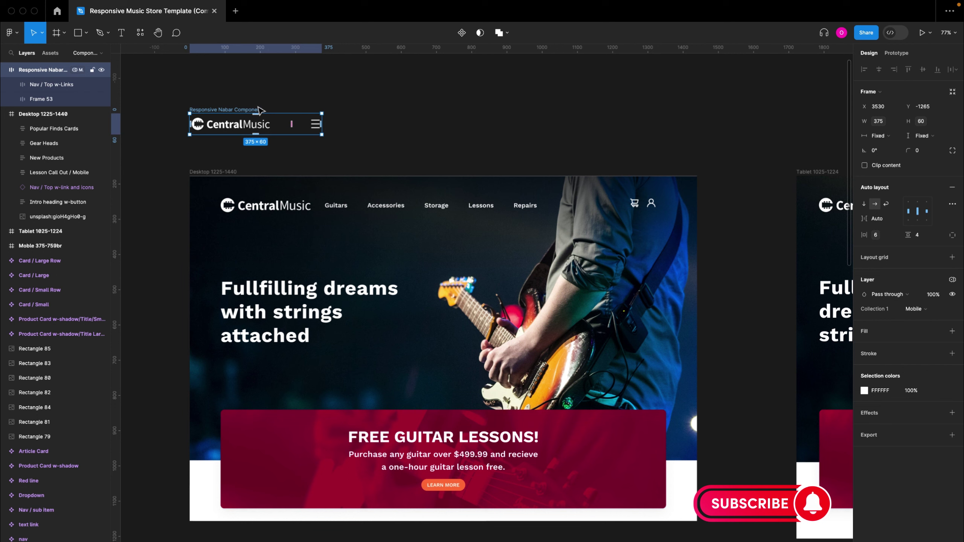
pyautogui.click(356, 100)
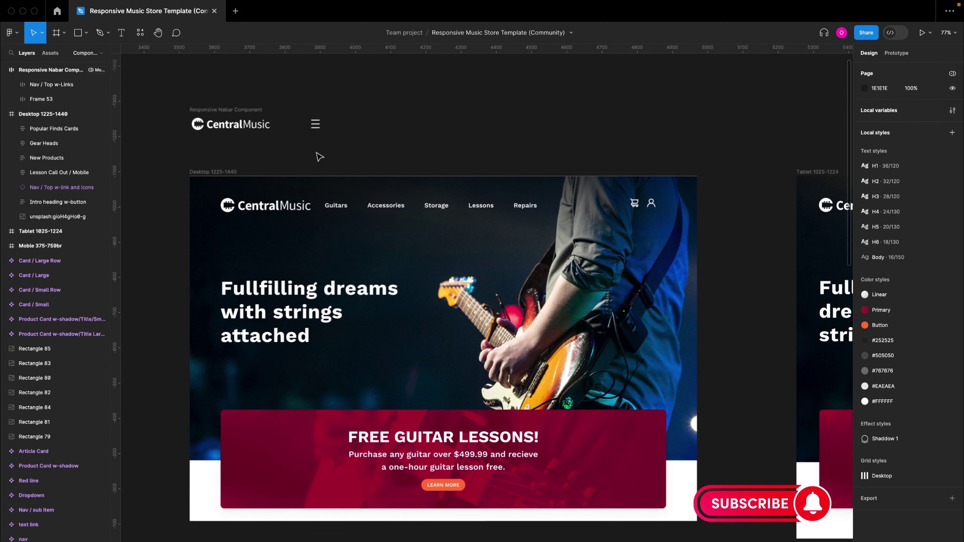
# Step: Compare the Desktop, Tablet and Mobile frames of the music store design with the responsive navbar above them
pyautogui.click(231, 171)
pyautogui.scroll(-4, 231, 173)
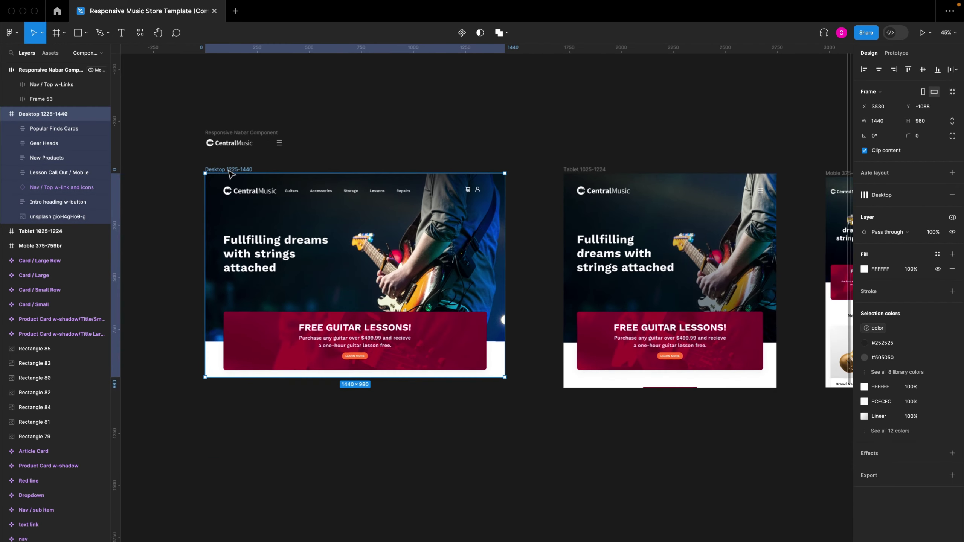
pyautogui.scroll(1, 490, 166)
pyautogui.hscroll(2, 491, 166)
pyautogui.hscroll(-2, 491, 167)
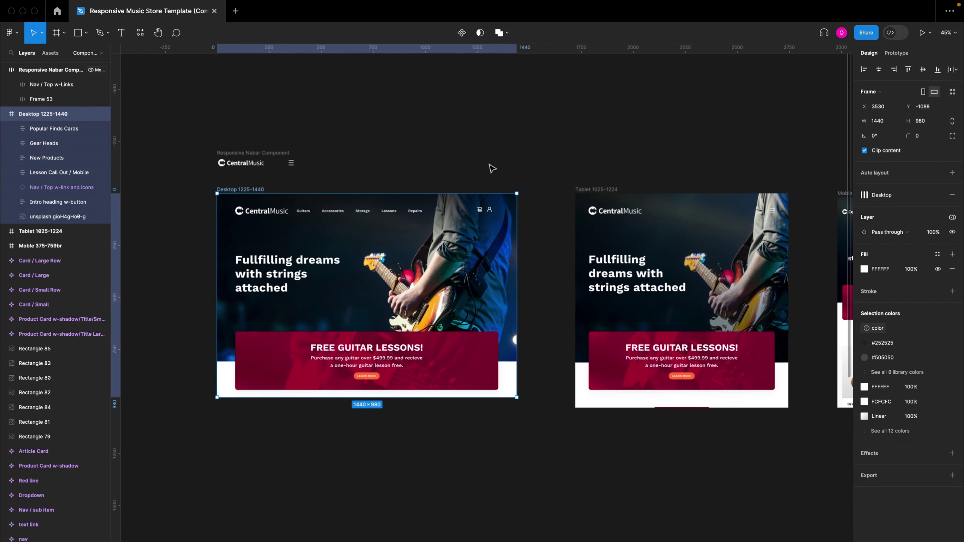
pyautogui.scroll(-3, 492, 167)
pyautogui.scroll(2, 492, 167)
pyautogui.hscroll(1, 491, 167)
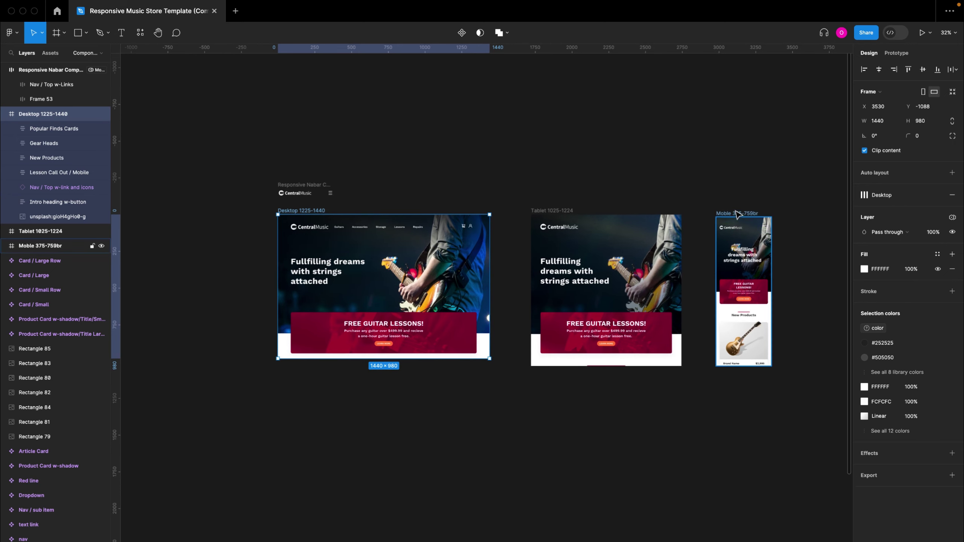
pyautogui.click(354, 189)
pyautogui.scroll(3, 354, 189)
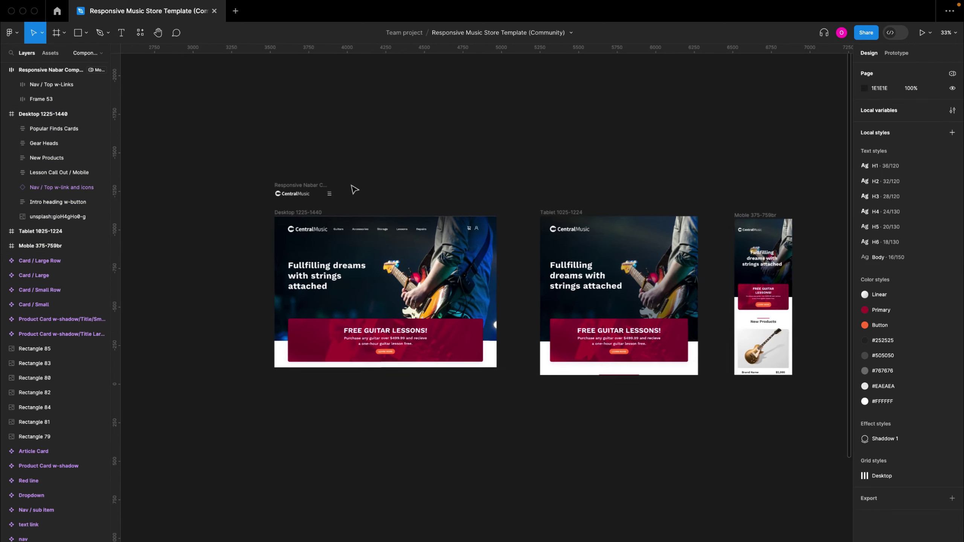
pyautogui.scroll(2, 354, 189)
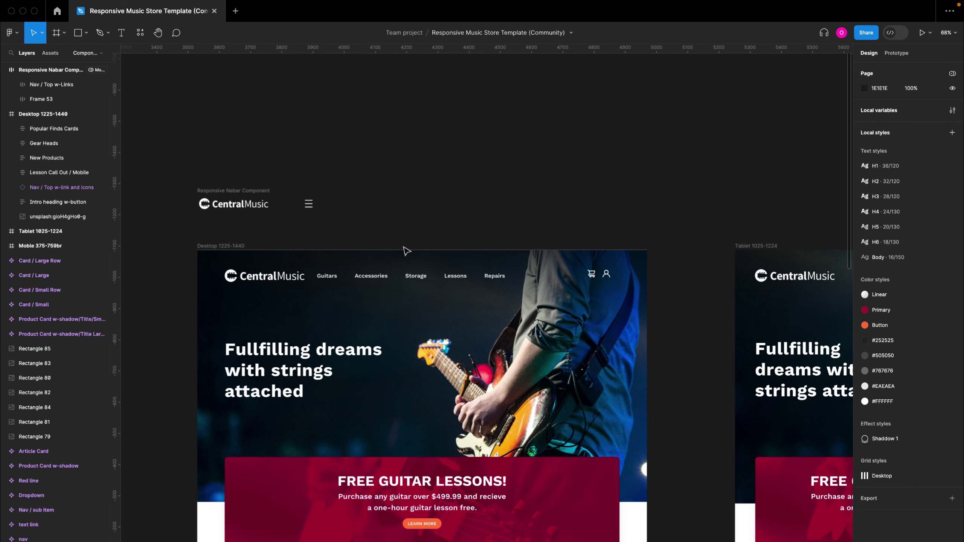
# Step: Switch to the Untitled file's window and open the Responsive Music Store Template from its Community page
pyautogui.hotkey('ctrl', 'Left')
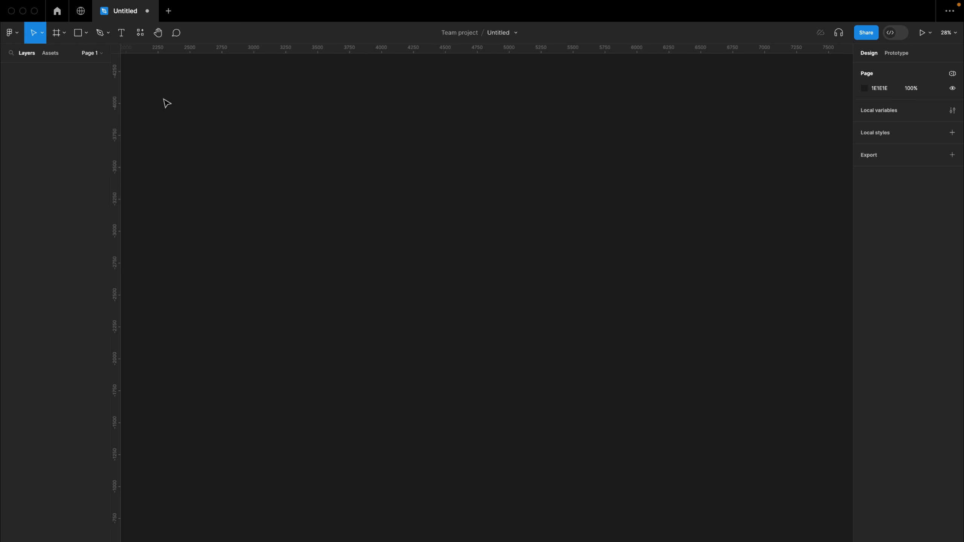
pyautogui.click(86, 19)
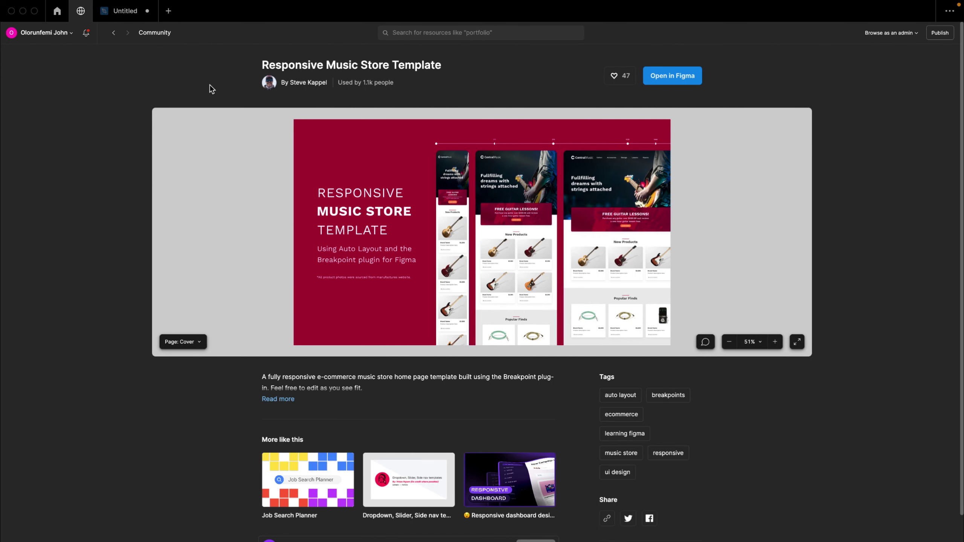
pyautogui.moveTo(264, 65); pyautogui.dragTo(448, 70)
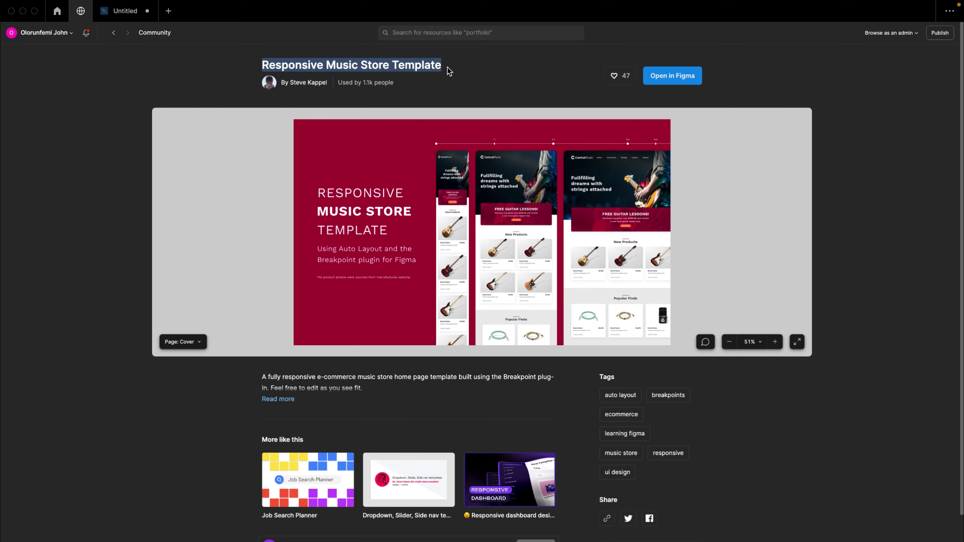
pyautogui.click(457, 33)
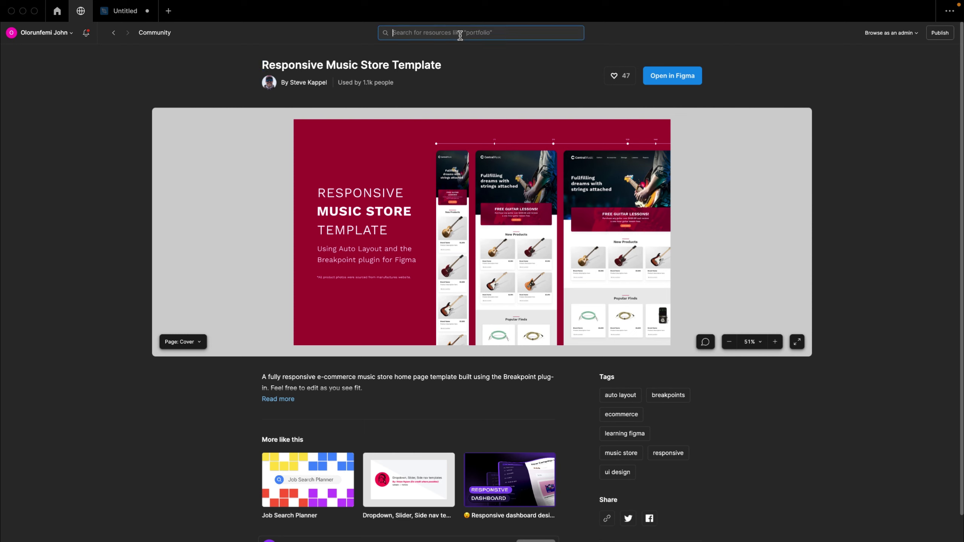
pyautogui.click(672, 79)
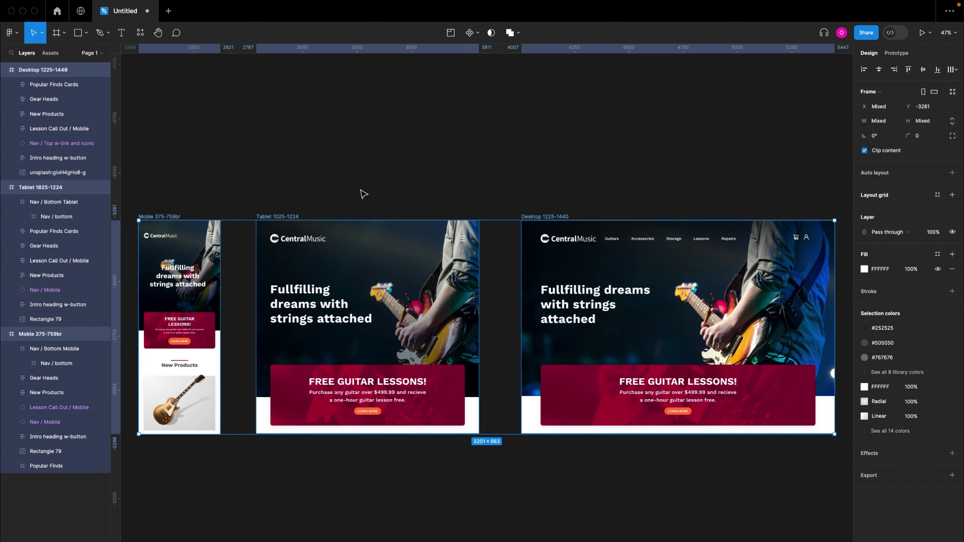
# Step: Duplicate the desktop frame's top navigation bar, placing the copy about 230 px above the original, and detach the copy's instance
pyautogui.scroll(-3, 357, 192)
pyautogui.click(387, 191)
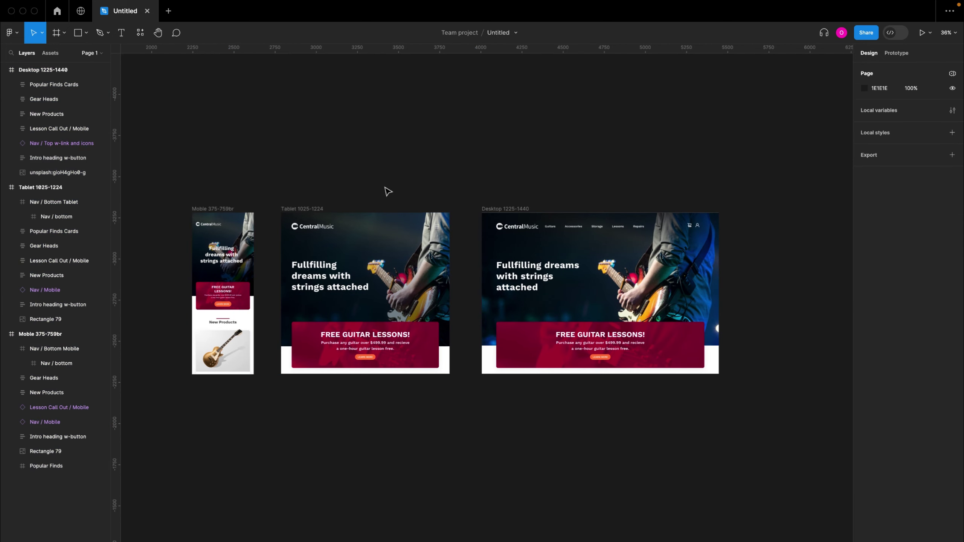
pyautogui.scroll(5, 387, 191)
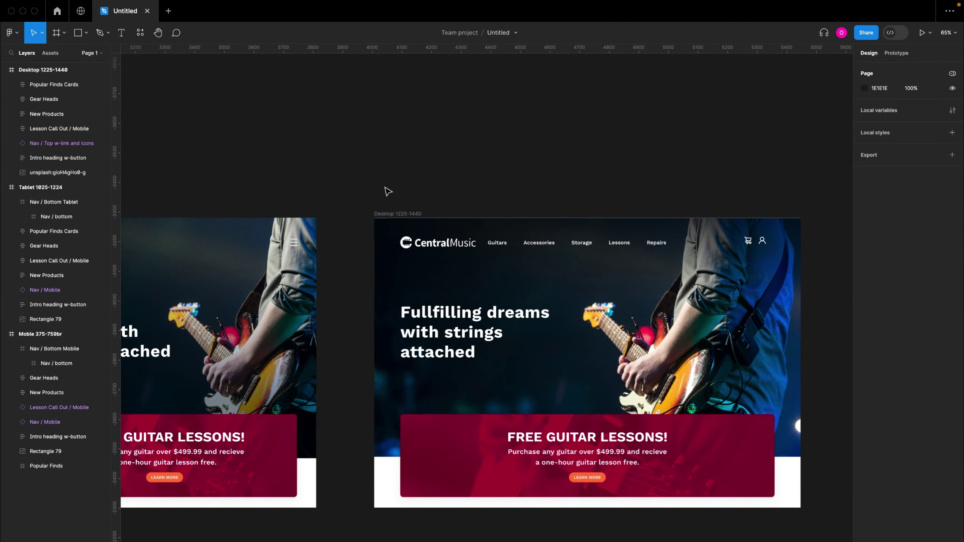
pyautogui.hscroll(1, 388, 190)
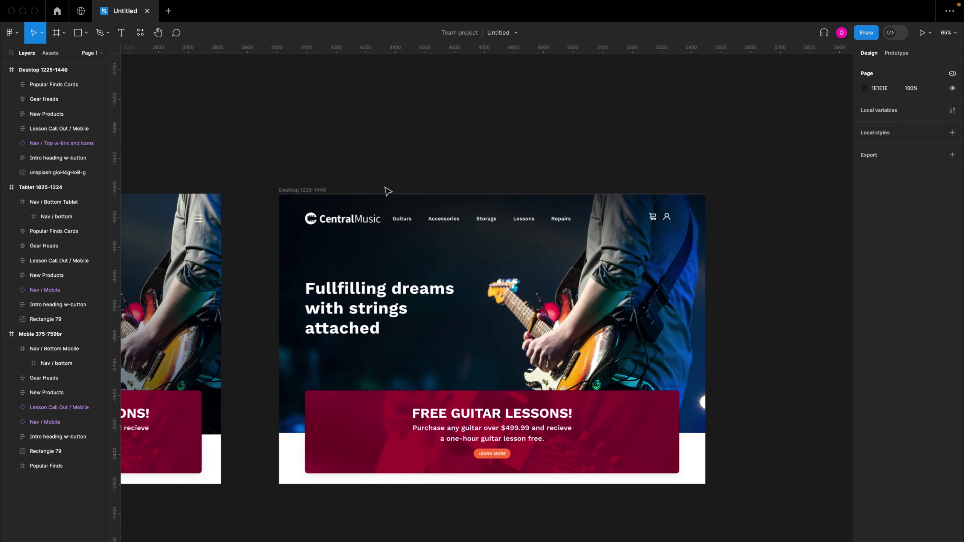
pyautogui.scroll(3, 387, 191)
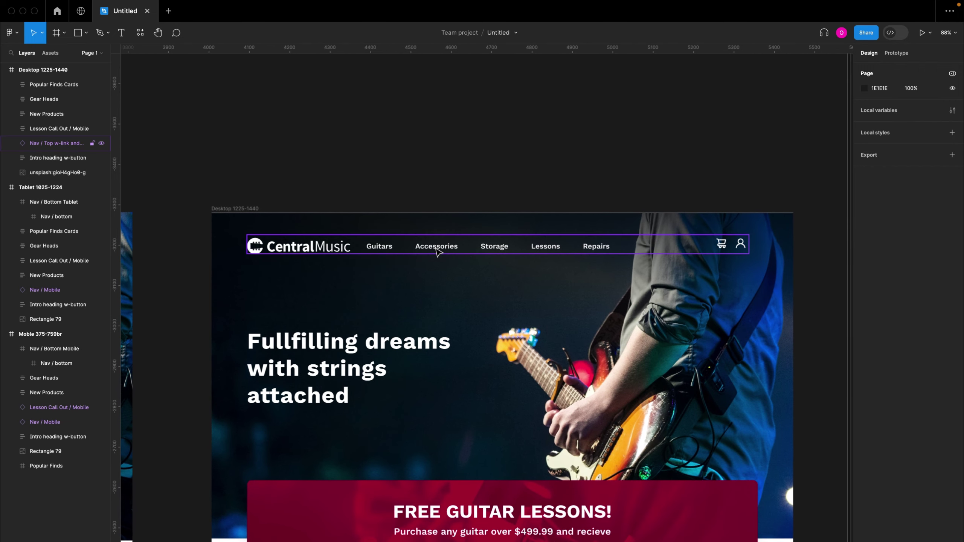
pyautogui.click(437, 249)
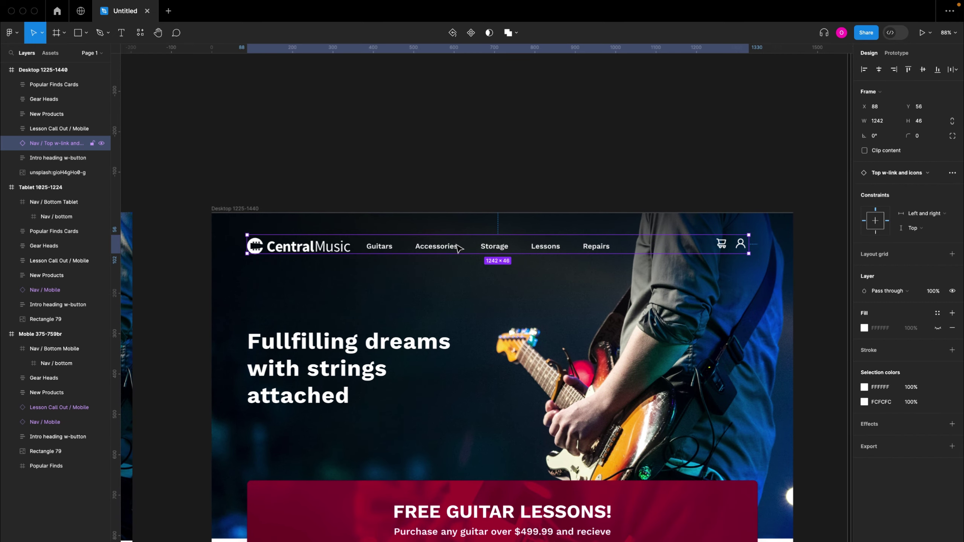
pyautogui.scroll(1, 460, 248)
pyautogui.hscroll(1, 459, 248)
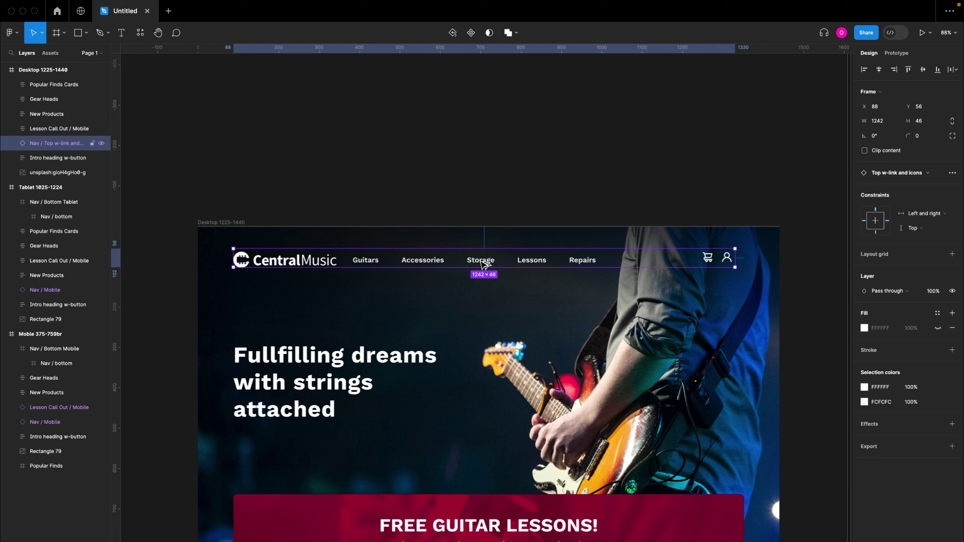
pyautogui.keyDown('alt'); pyautogui.moveTo(480, 263); pyautogui.dragTo(481, 152); pyautogui.keyUp('alt')
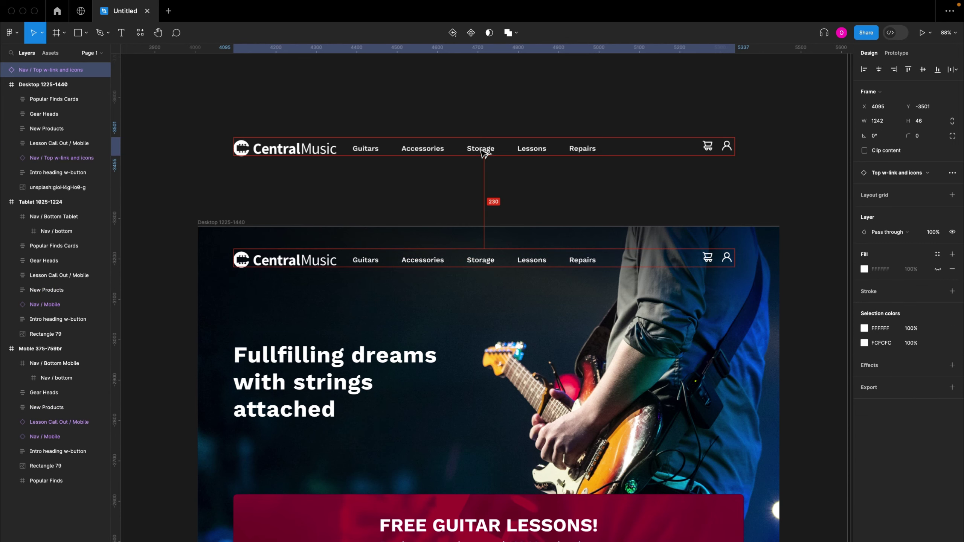
pyautogui.rightClick(503, 154)
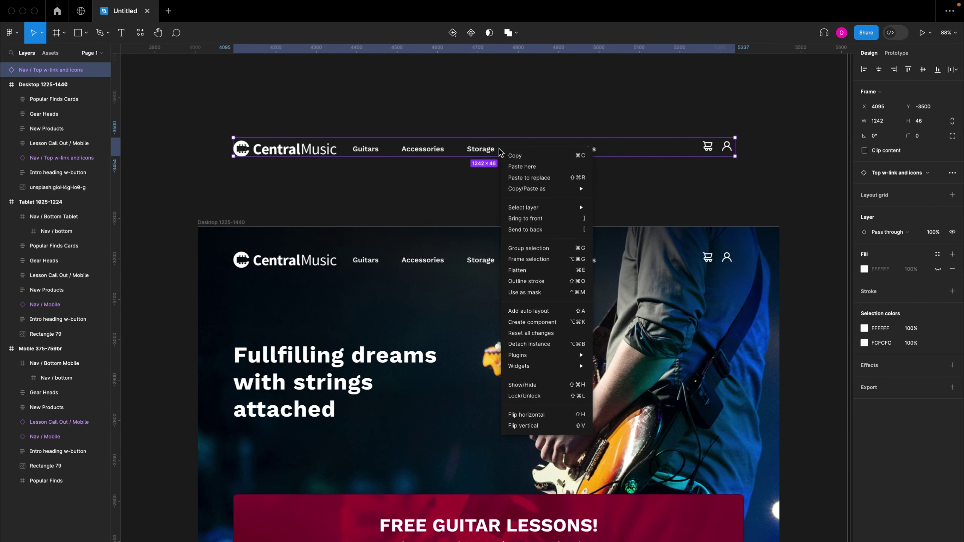
pyautogui.click(538, 344)
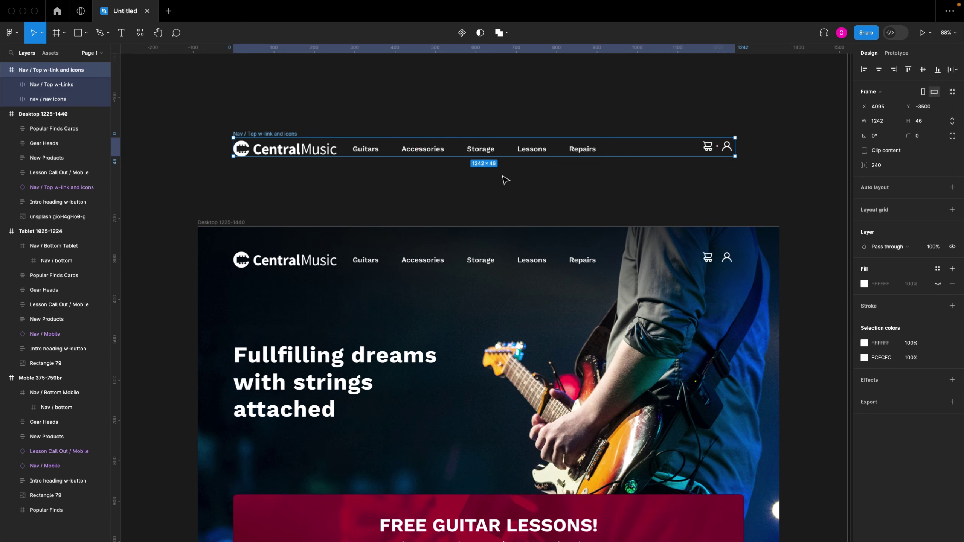
# Step: Ungroup the detached navbar copy, including its links and icons frames, so that the logo, links and icons are separate layers
pyautogui.press('shift+super+g')
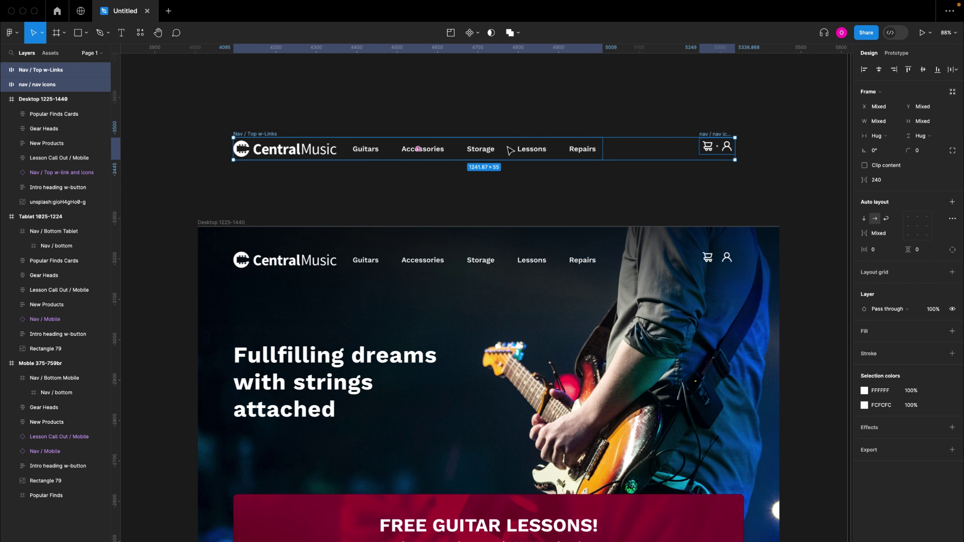
pyautogui.click(513, 121)
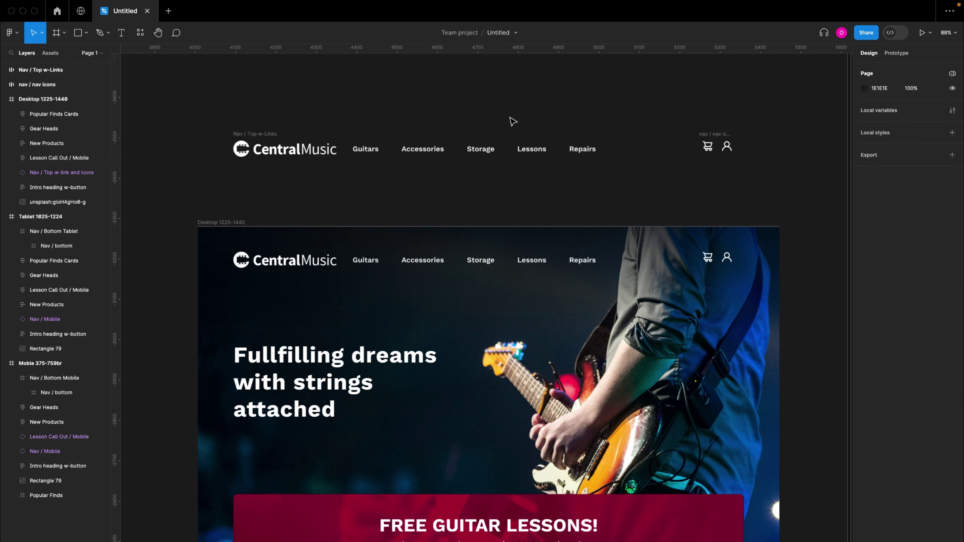
pyautogui.click(257, 135)
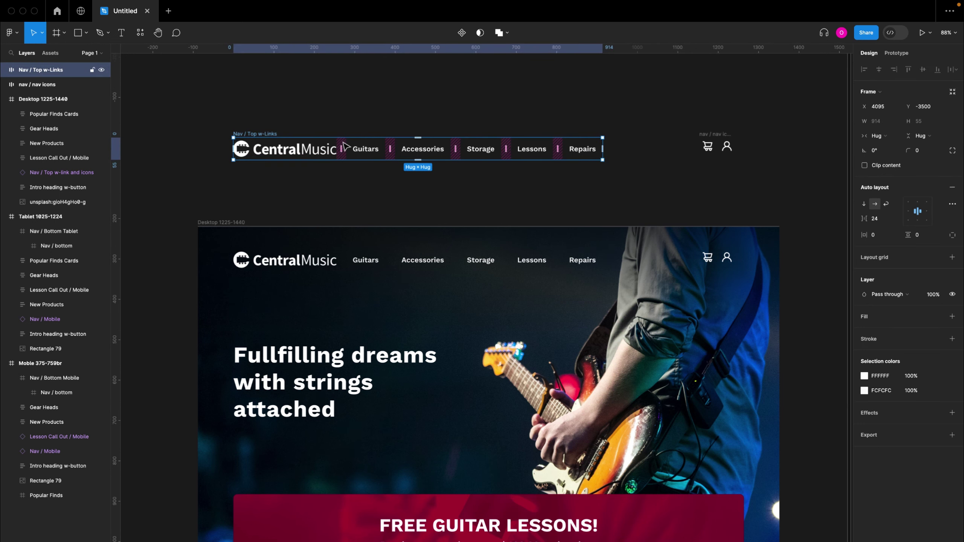
pyautogui.press('super+shift+g')
pyautogui.press('Escape')
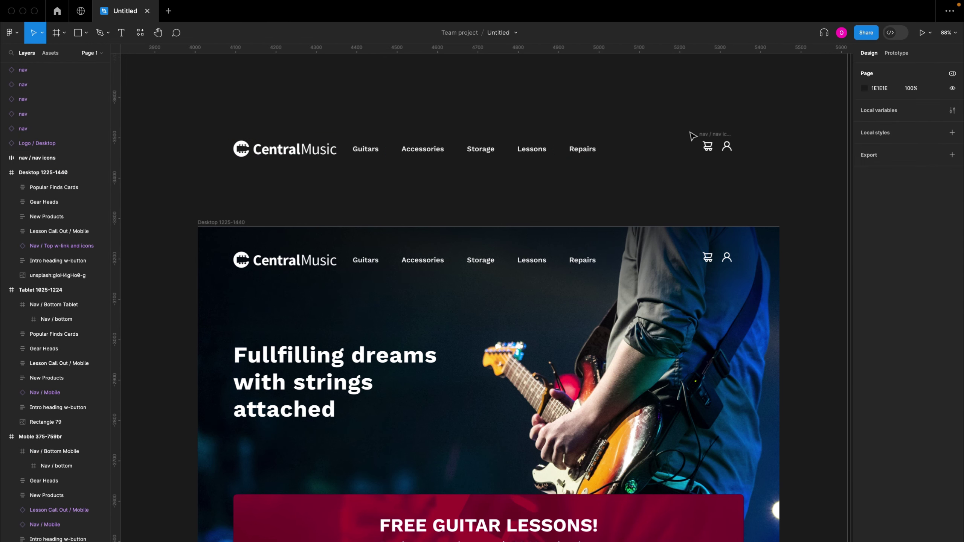
pyautogui.click(715, 134)
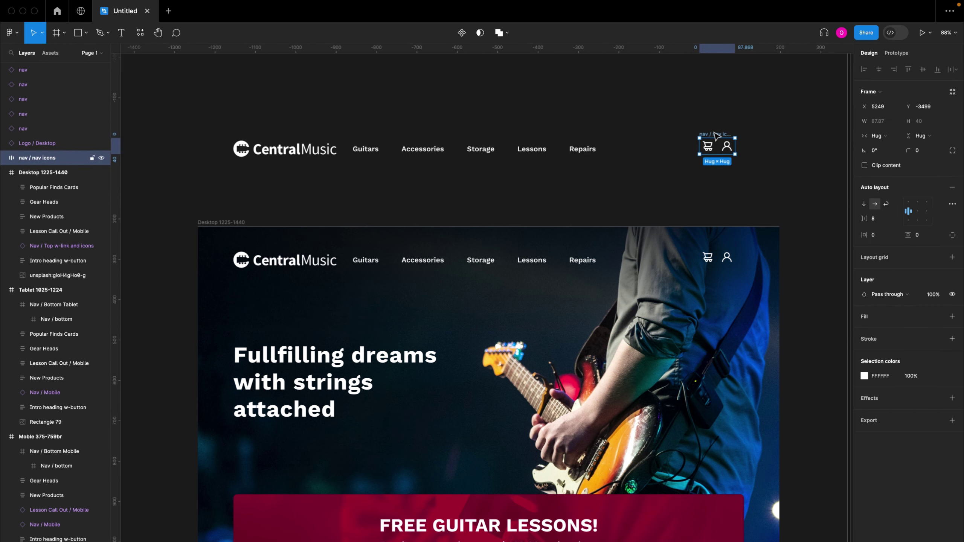
pyautogui.press('super+shift+g')
pyautogui.press('Escape')
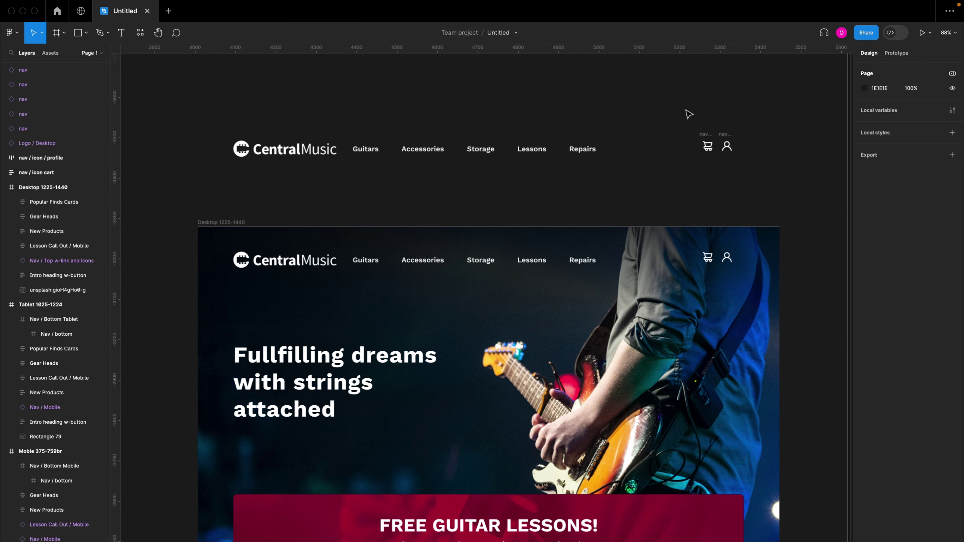
# Step: Duplicate the hamburger Menu icon from the tablet frame and place the copy below the ungrouped navbar, above the desktop frame
pyautogui.scroll(2, 457, 359)
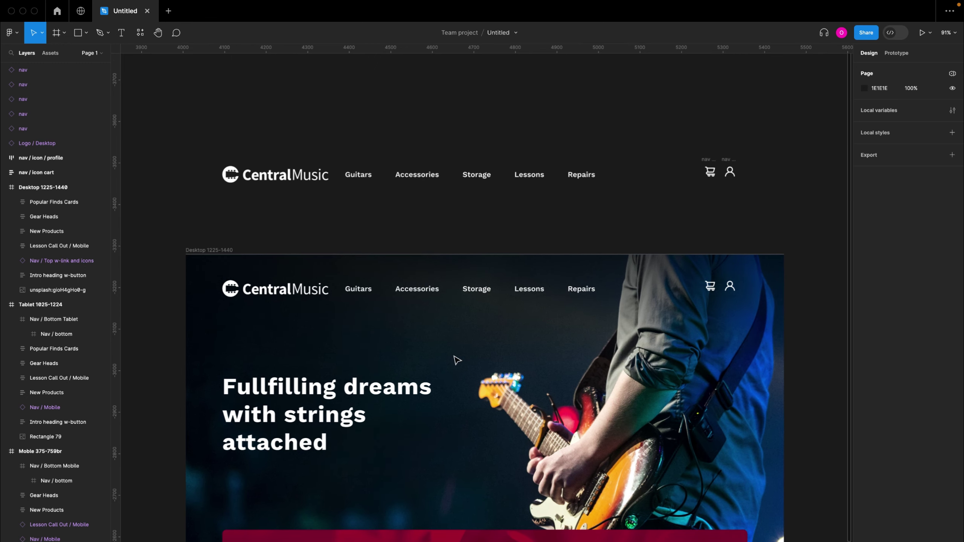
pyautogui.scroll(-5, 462, 354)
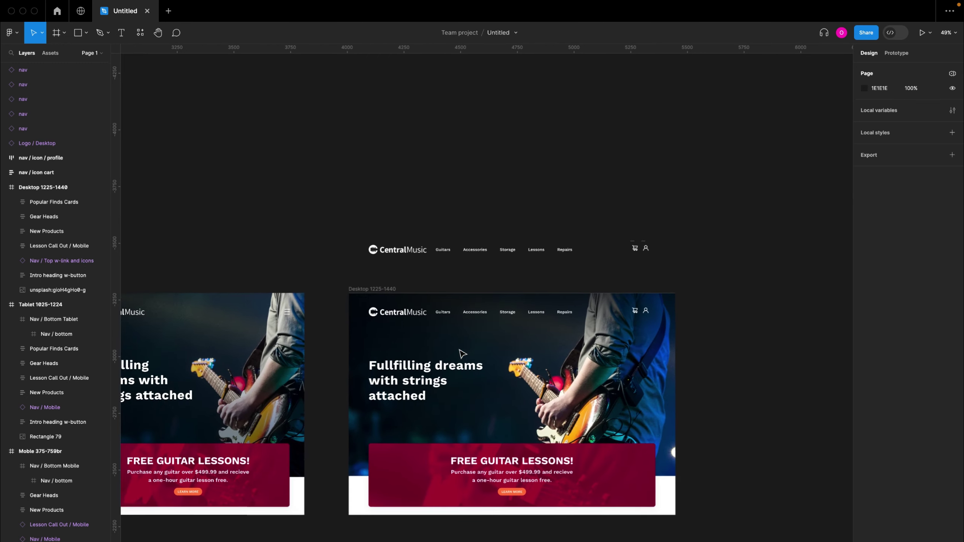
pyautogui.hscroll(-5, 459, 351)
pyautogui.doubleClick(447, 306)
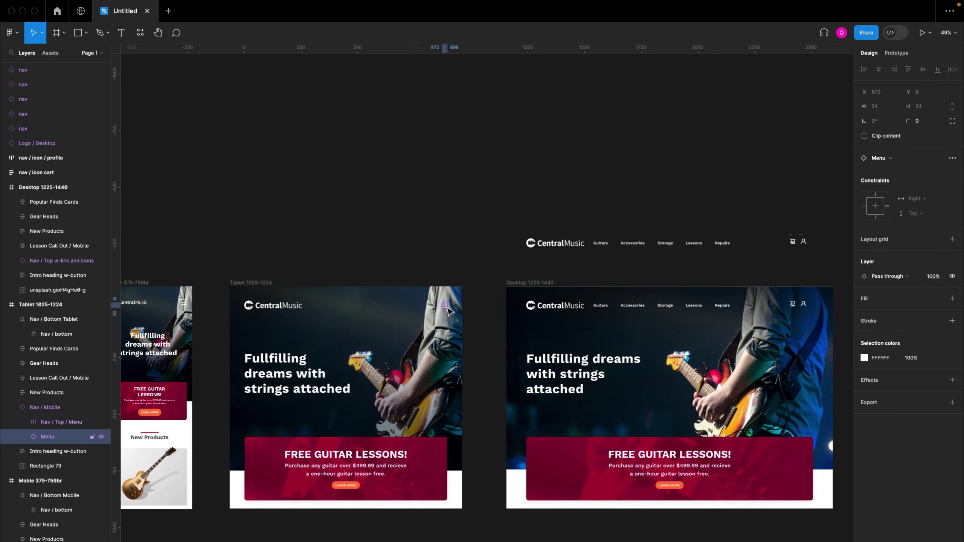
pyautogui.moveTo(448, 312); pyautogui.dragTo(606, 267)
pyautogui.scroll(1, 605, 267)
pyautogui.scroll(4, 604, 266)
pyautogui.scroll(-2, 604, 267)
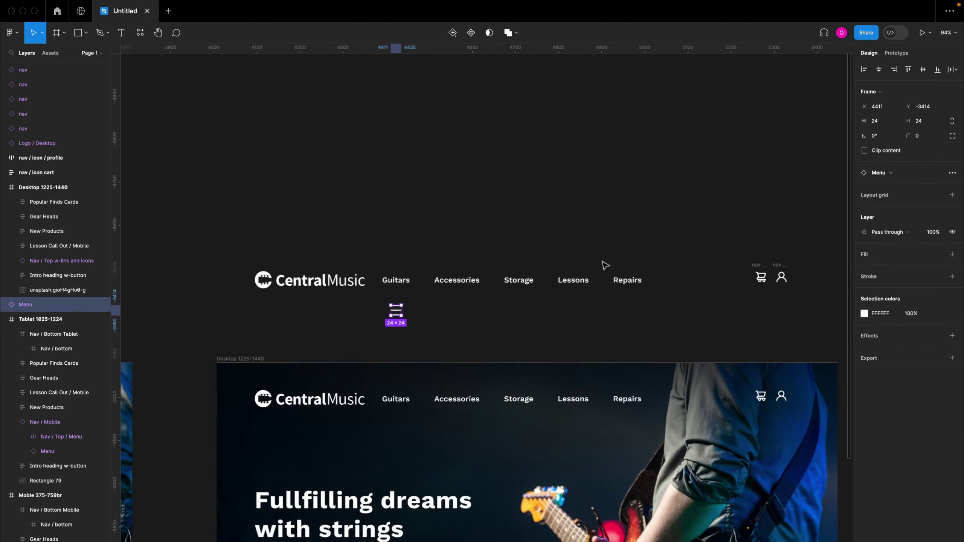
# Step: Move the Menu icon copy to the right of the profile icon and line it up with the cart and profile icons
pyautogui.moveTo(447, 297); pyautogui.dragTo(755, 275)
pyautogui.scroll(6, 753, 276)
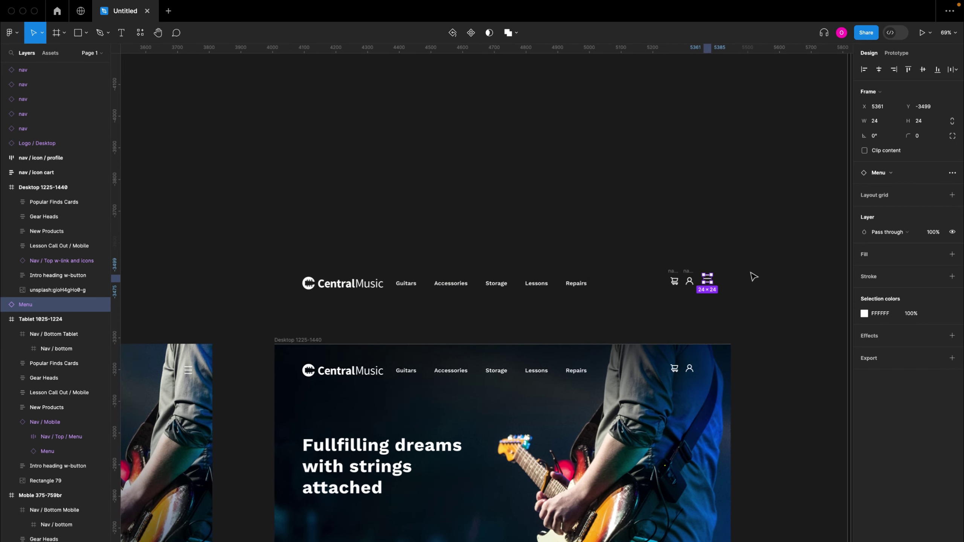
pyautogui.moveTo(624, 301); pyautogui.dragTo(624, 312)
pyautogui.click(644, 266)
# Step: Wrap the cart, profile and Menu icons in a horizontal auto layout with a gap of 40
pyautogui.click(509, 302)
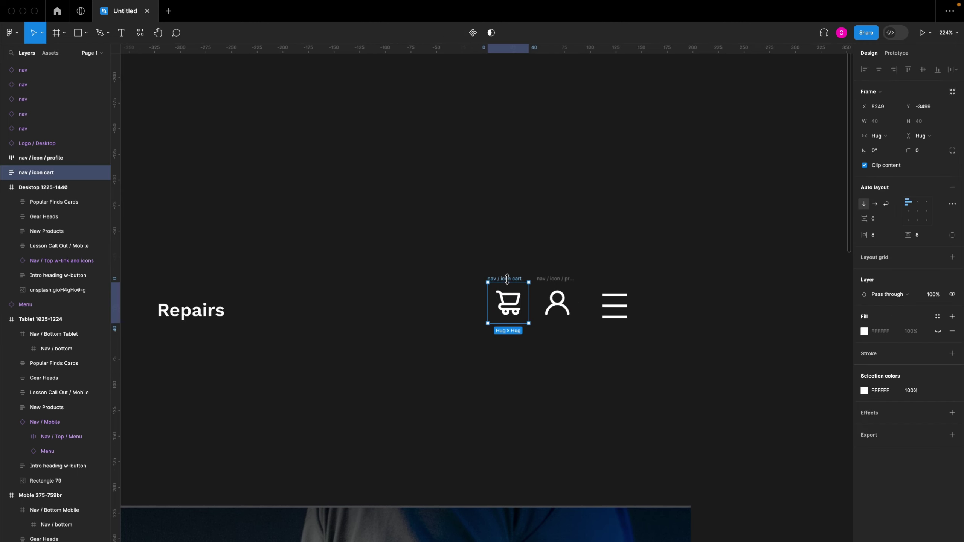
pyautogui.click(557, 302)
pyautogui.click(613, 304)
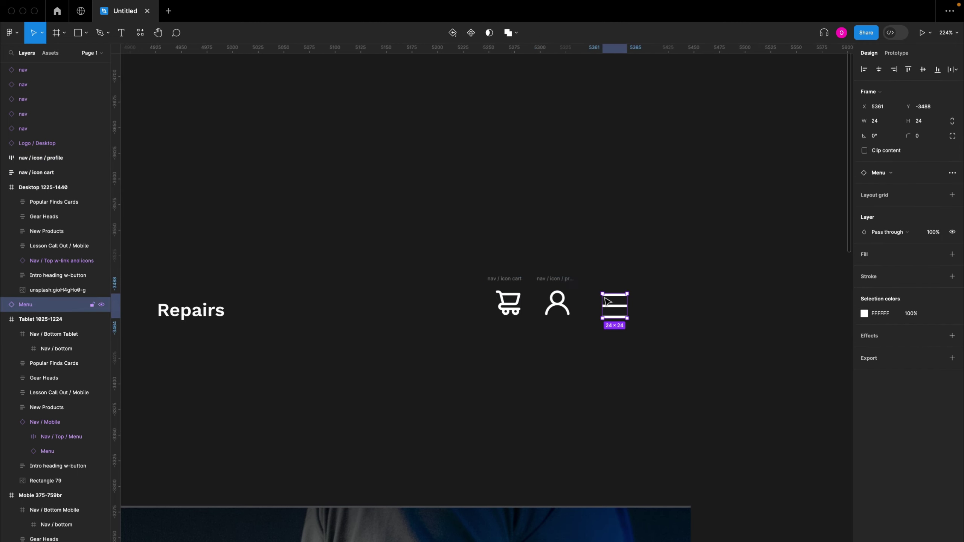
pyautogui.moveTo(472, 268); pyautogui.dragTo(670, 359)
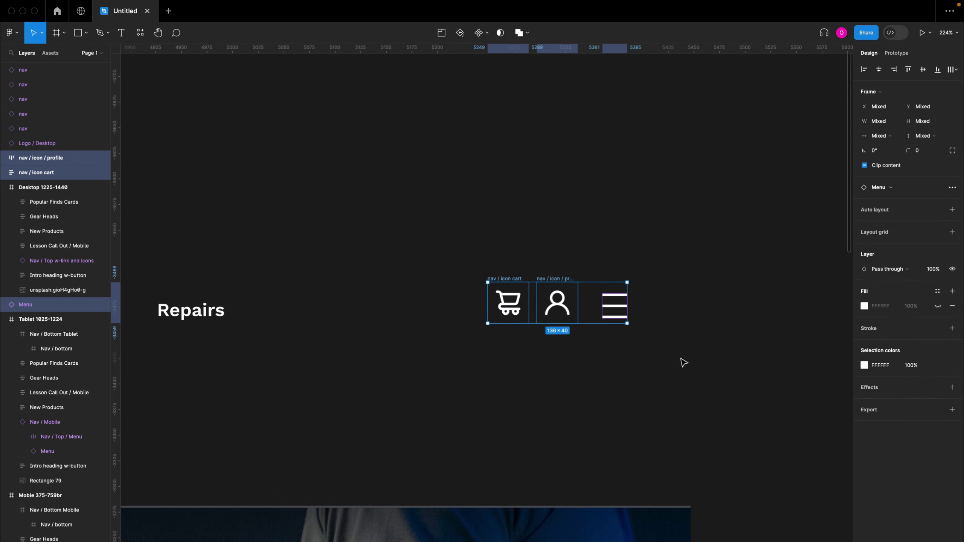
pyautogui.hotkey('shift', 'a')
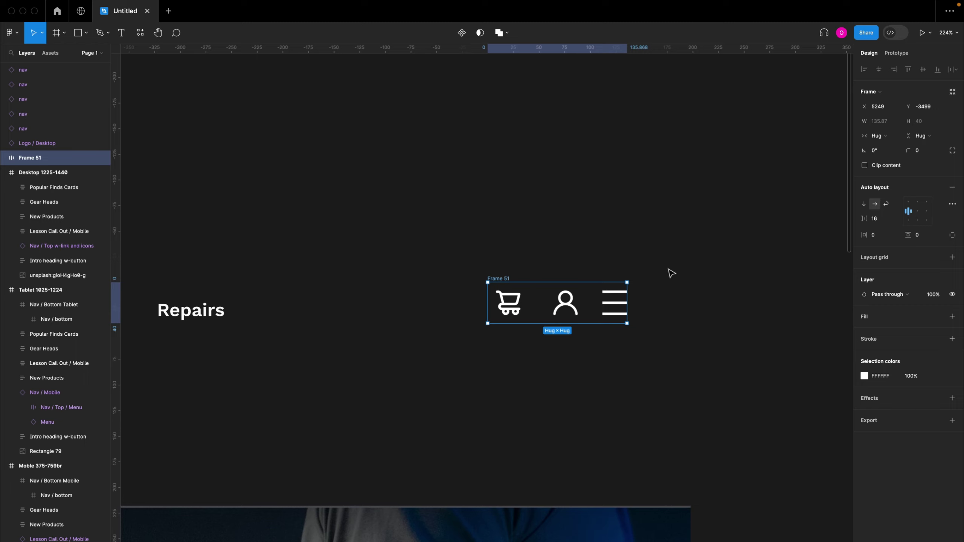
pyautogui.click(878, 220)
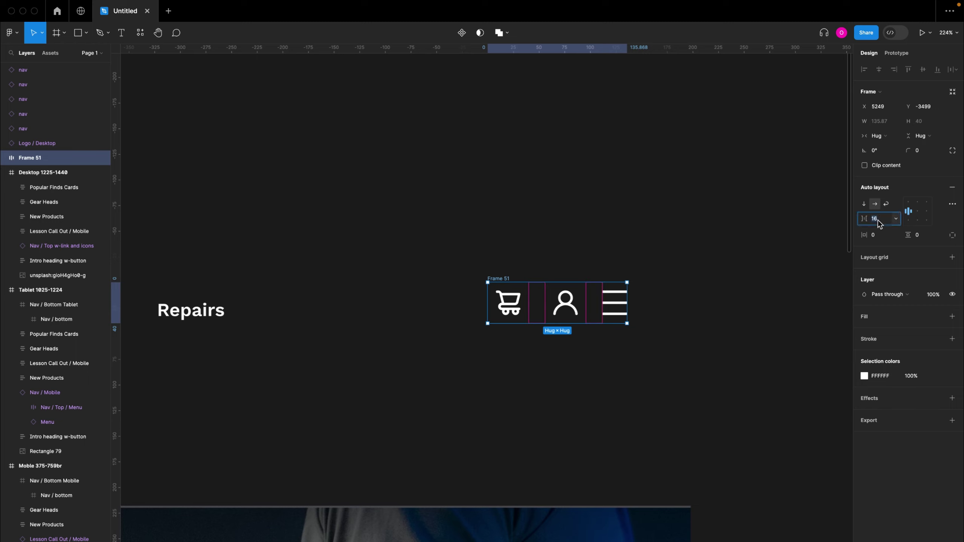
pyautogui.write('40')
pyautogui.press('Return')
# Step: Move the icons frame about 103 px left, closer to the Repairs link, and level with the links
pyautogui.keyDown('ctrl'); pyautogui.scroll(-5, 459, 344); pyautogui.keyUp('ctrl')
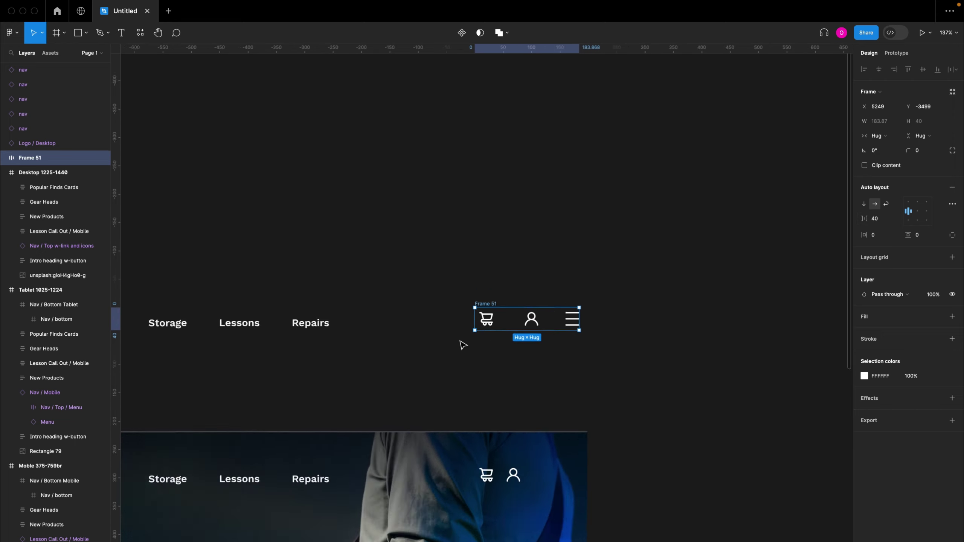
pyautogui.hscroll(-5, 474, 338)
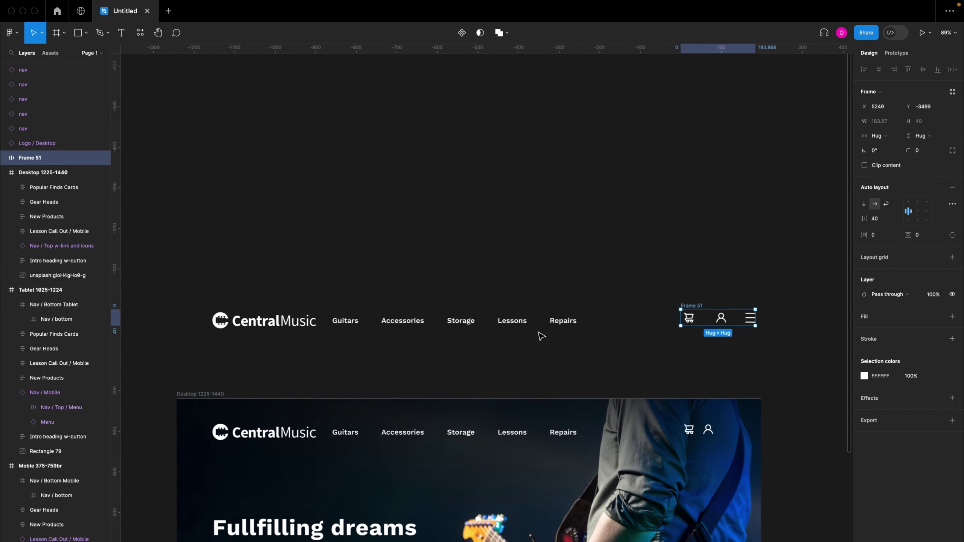
pyautogui.moveTo(698, 308); pyautogui.dragTo(656, 311)
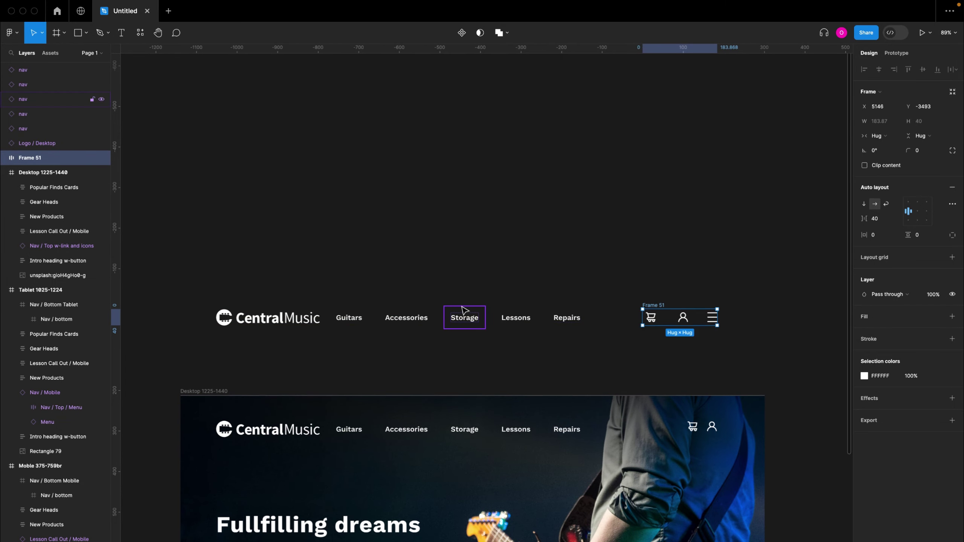
# Step: Wrap the five links from Guitars to Repairs in an auto layout and align its contents to the center
pyautogui.moveTo(327, 303); pyautogui.dragTo(577, 349)
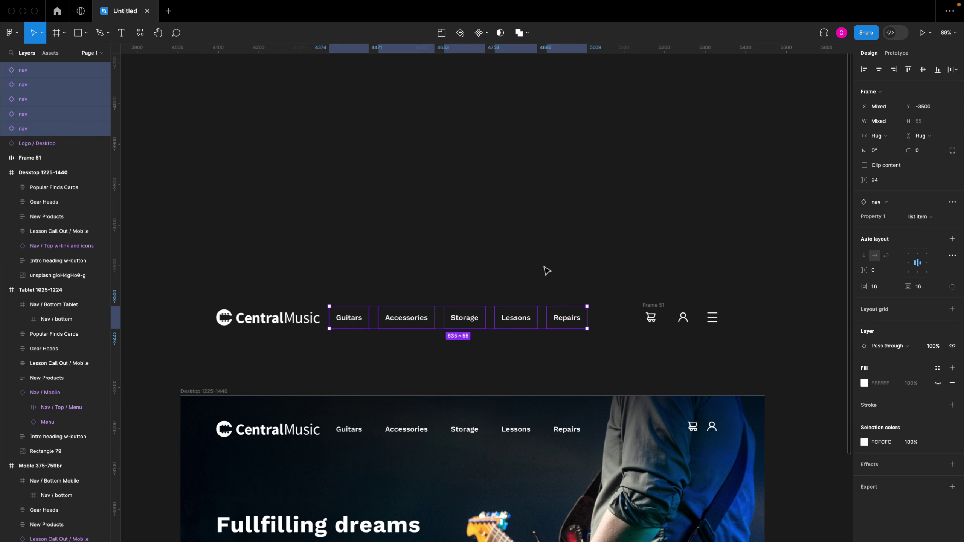
pyautogui.hotkey('shift', 'a')
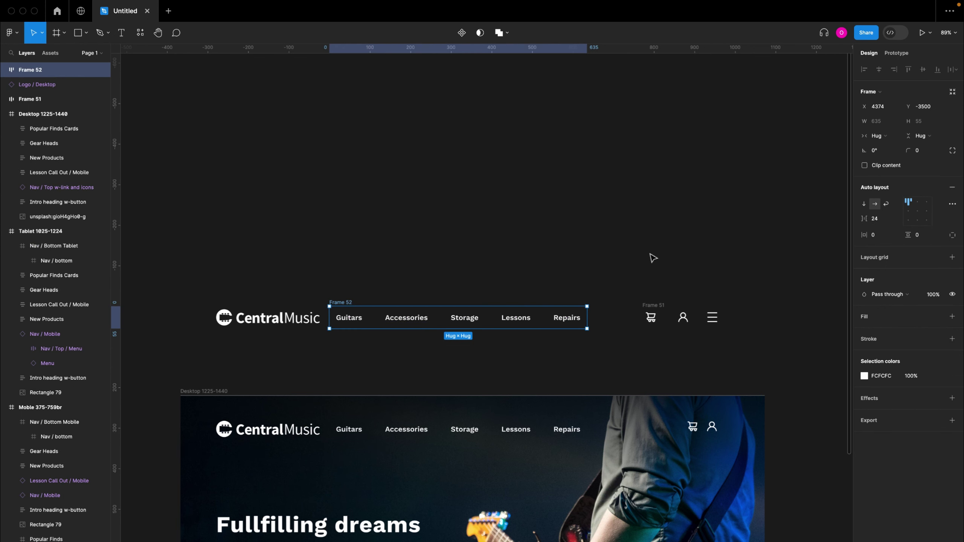
pyautogui.click(917, 211)
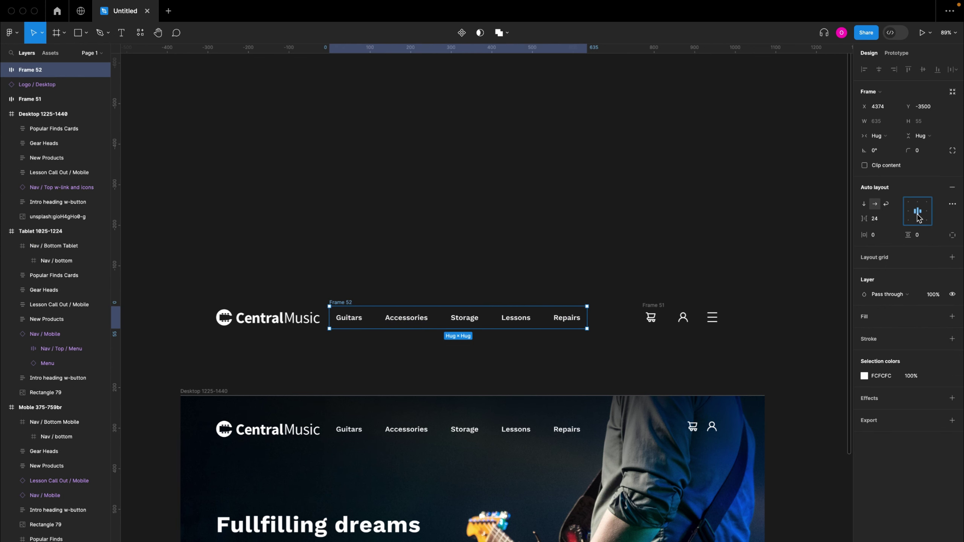
# Step: Combine the CentralMusic logo and the links frame into one horizontal auto layout frame
pyautogui.keyDown('shift'); pyautogui.click(266, 319); pyautogui.keyUp('shift')
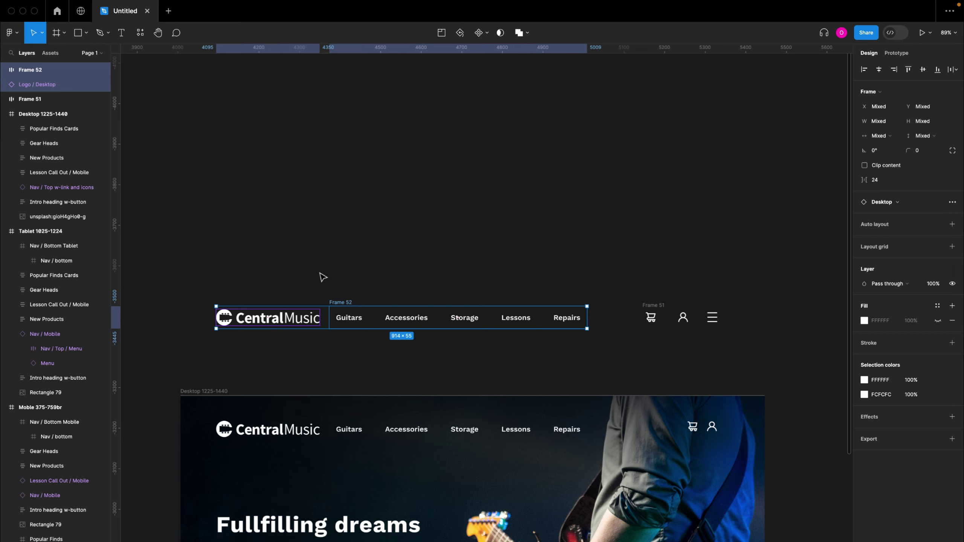
pyautogui.scroll(2, 322, 277)
pyautogui.scroll(-2, 323, 276)
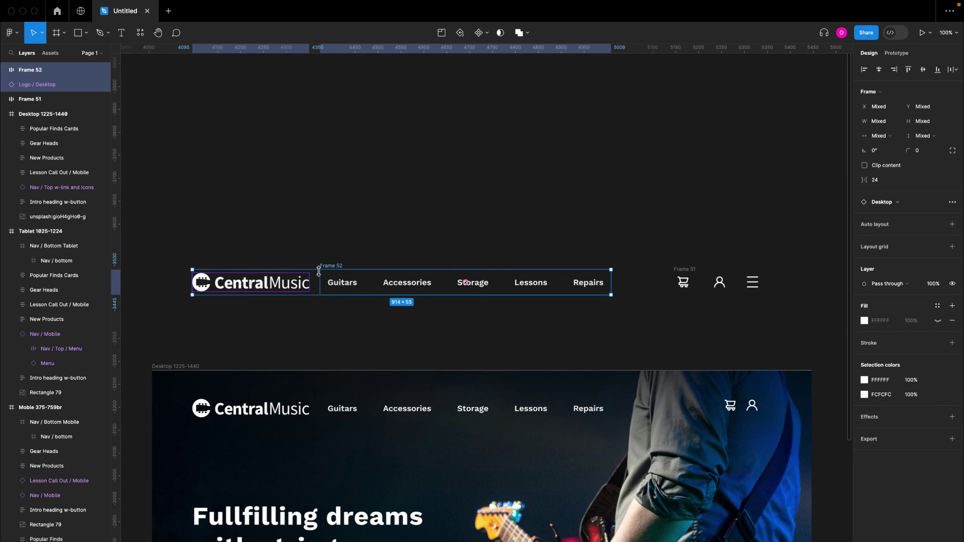
pyautogui.hotkey('shift', 'a')
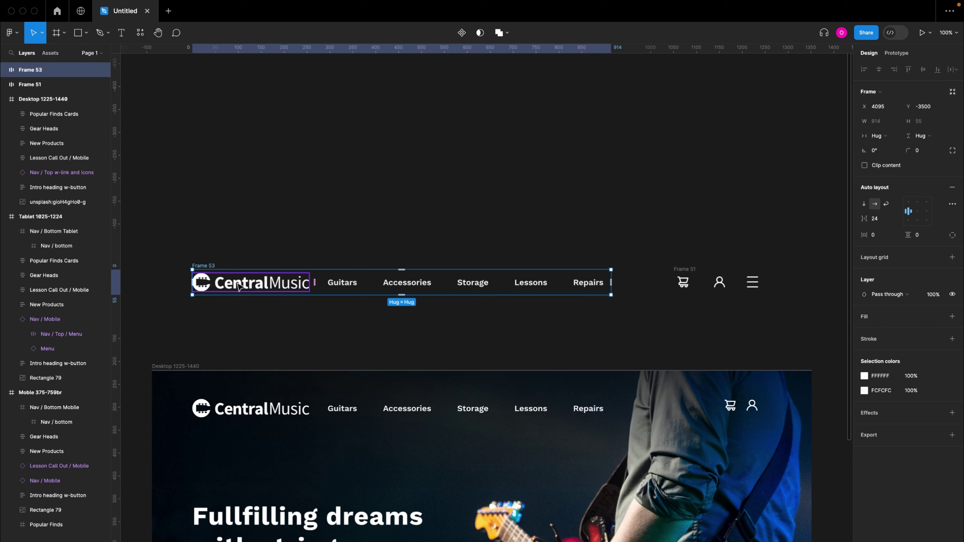
# Step: Wrap the logo-and-links frame and the icons frame together in one outer auto layout frame
pyautogui.doubleClick(211, 272)
pyautogui.click(377, 288)
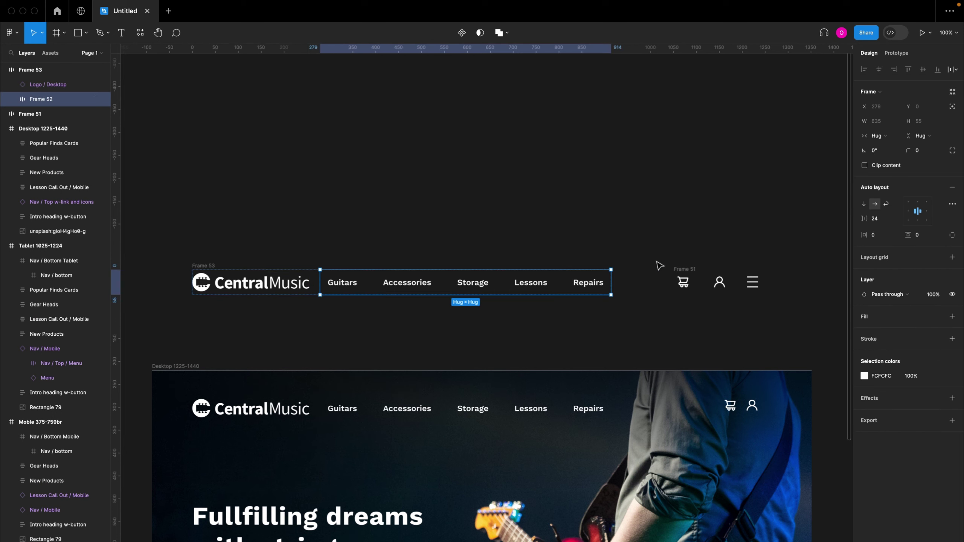
pyautogui.click(694, 280)
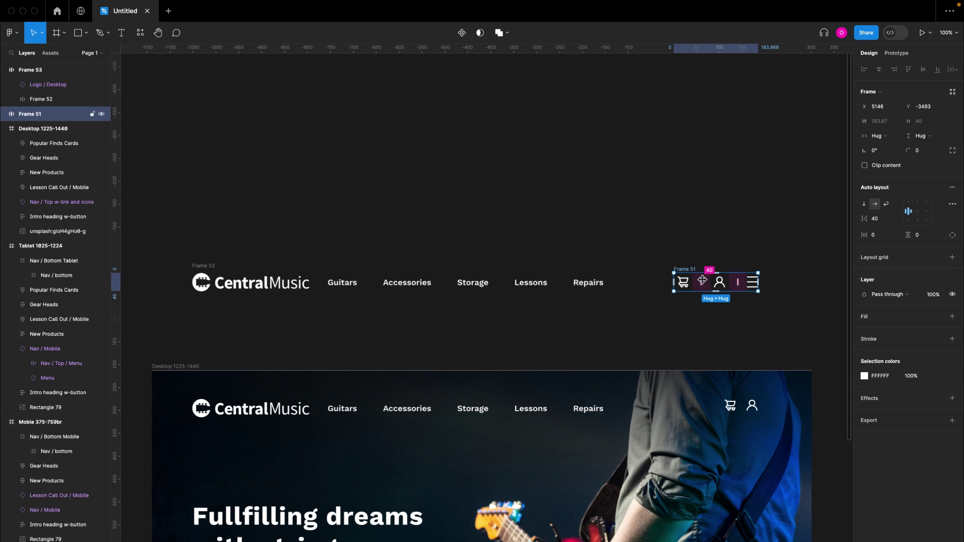
pyautogui.click(684, 261)
pyautogui.click(683, 271)
pyautogui.keyDown('shift'); pyautogui.click(205, 270); pyautogui.keyUp('shift')
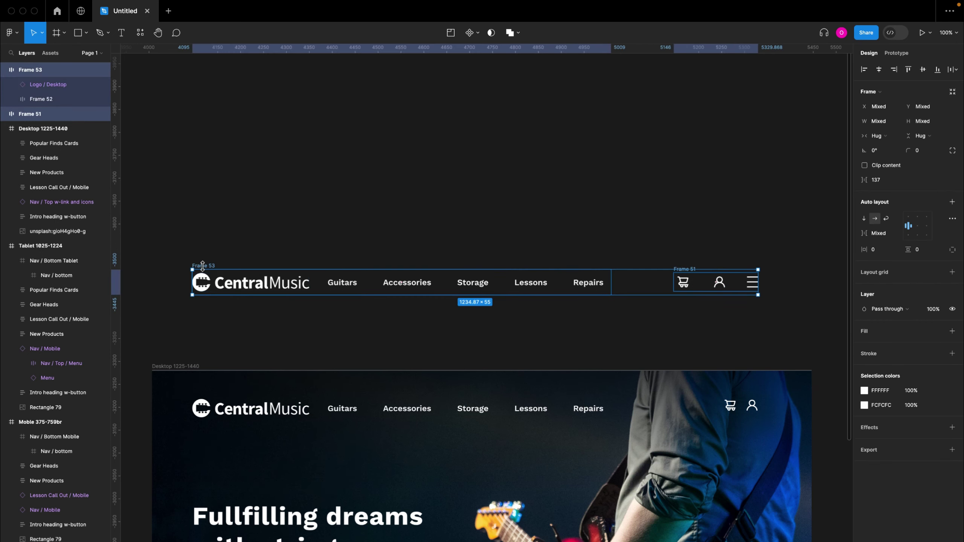
pyautogui.hotkey('shift', 'a')
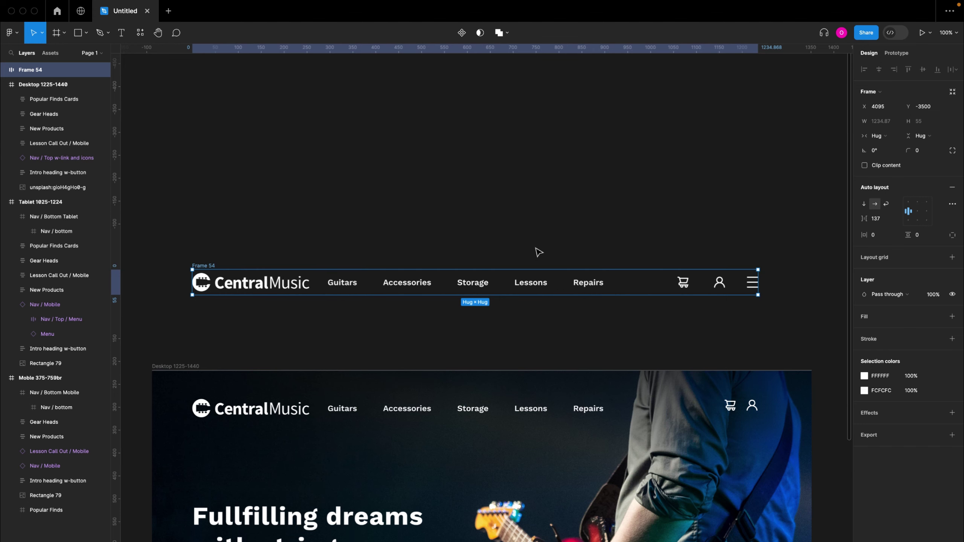
# Step: Check the width of the desktop frame and set the outer navbar frame to a fixed width of 1440
pyautogui.click(179, 366)
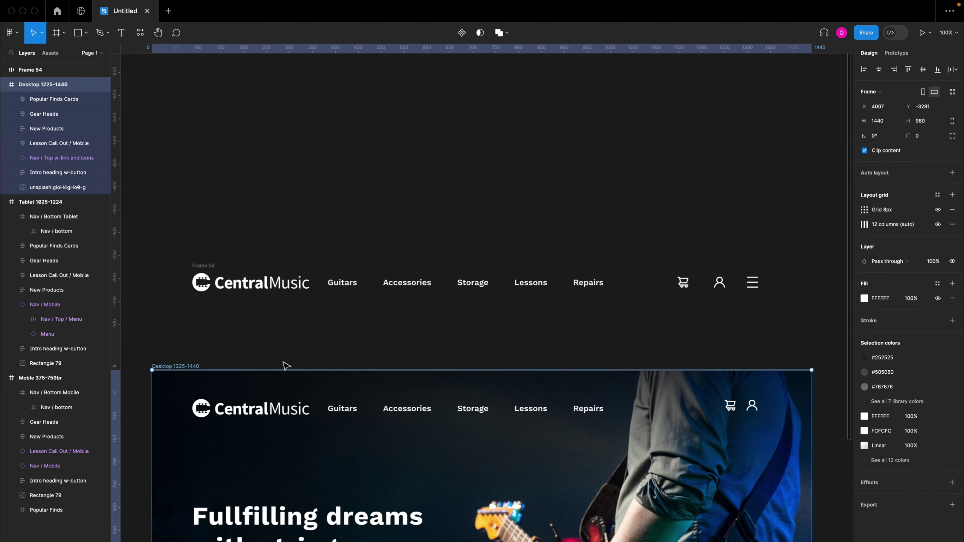
pyautogui.click(208, 266)
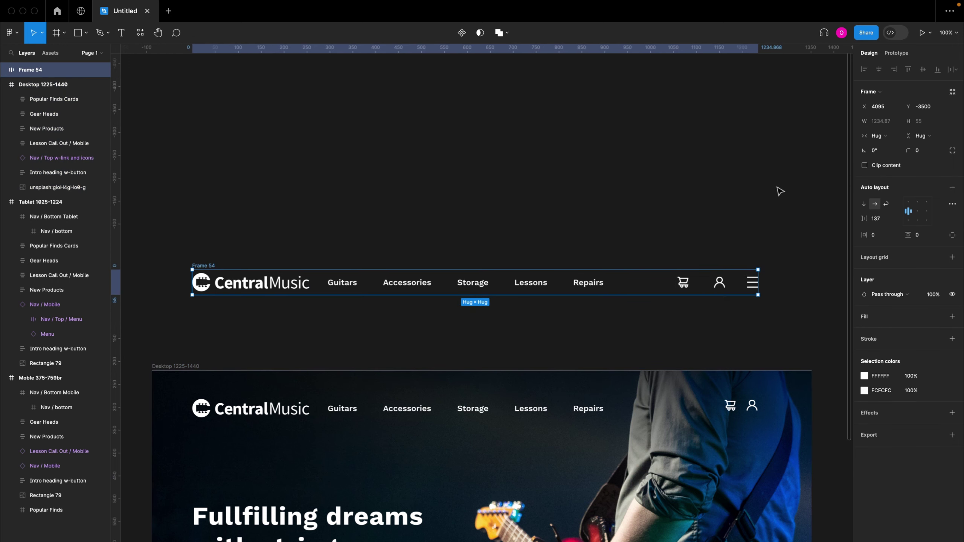
pyautogui.click(879, 135)
pyautogui.click(889, 124)
pyautogui.click(884, 121)
pyautogui.write('14')
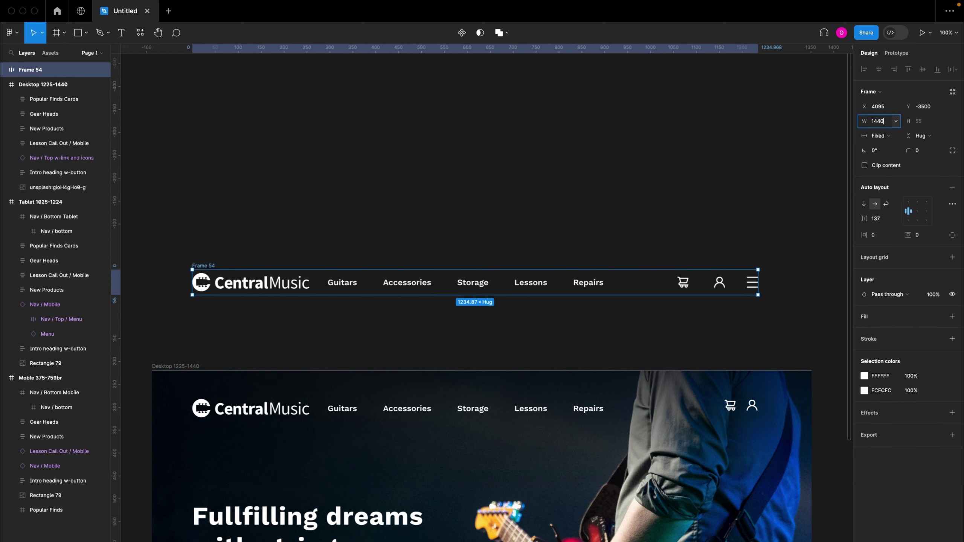
pyautogui.write('40')
pyautogui.press('Return')
pyautogui.scroll(-3, 222, 270)
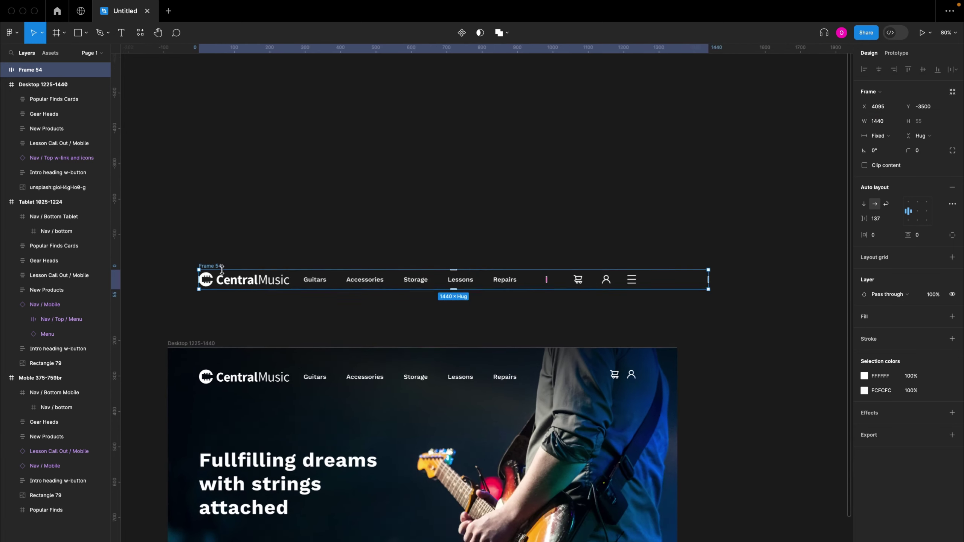
# Step: Move the outer navbar frame about 29 px left above the desktop frame and deselect it
pyautogui.moveTo(207, 270); pyautogui.dragTo(196, 269)
pyautogui.scroll(5, 196, 269)
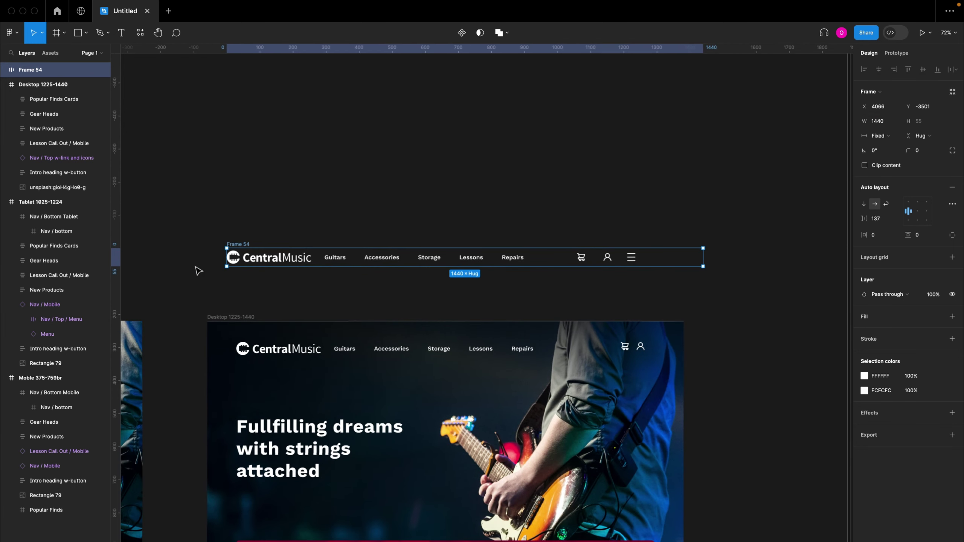
pyautogui.click(195, 276)
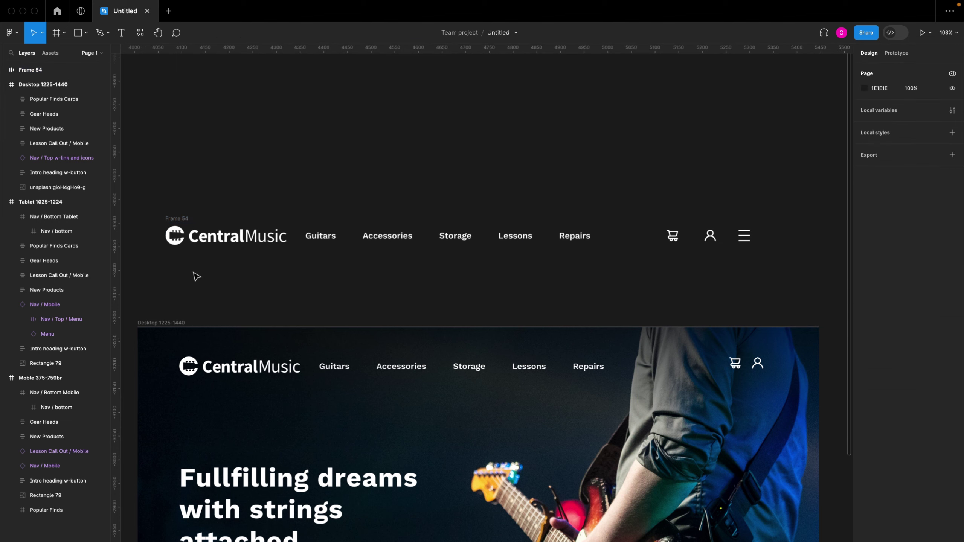
# Step: Move the outer navbar frame left so its left edge aligns with the Desktop 1225-1440 frame at X 4007
pyautogui.scroll(-3, 169, 241)
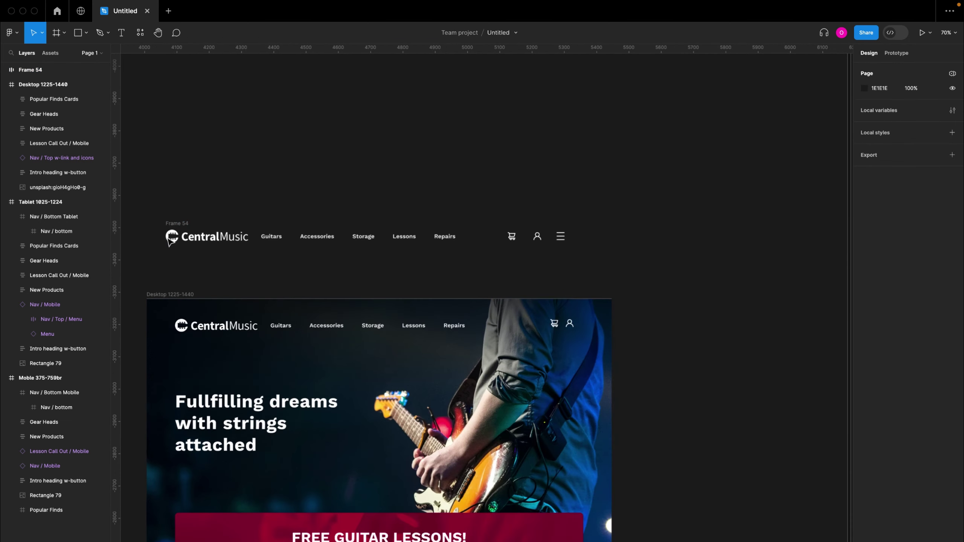
pyautogui.click(169, 236)
pyautogui.moveTo(169, 235); pyautogui.dragTo(154, 234)
pyautogui.scroll(2, 205, 215)
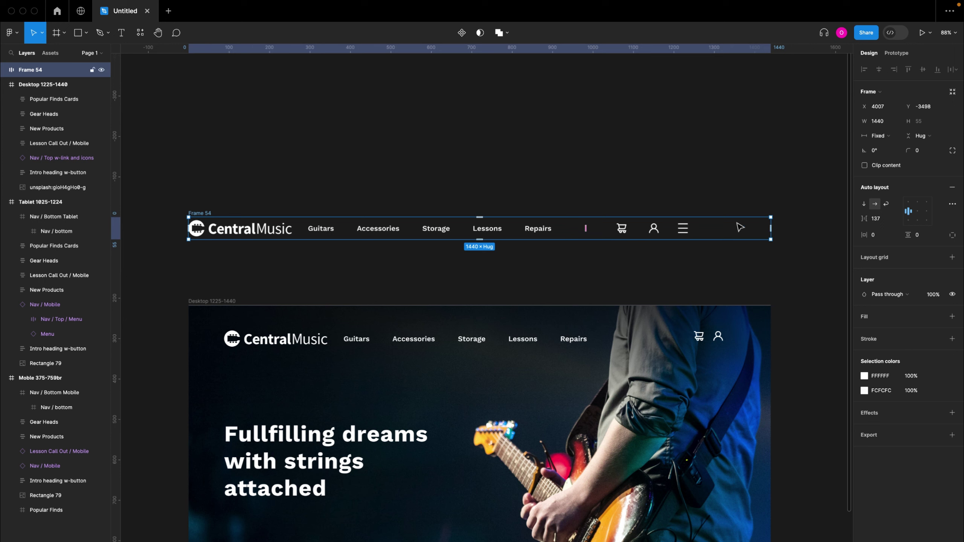
# Step: Set the outer navbar frame's horizontal padding to 100 and its auto layout alignment to center
pyautogui.click(874, 236)
pyautogui.press('Return')
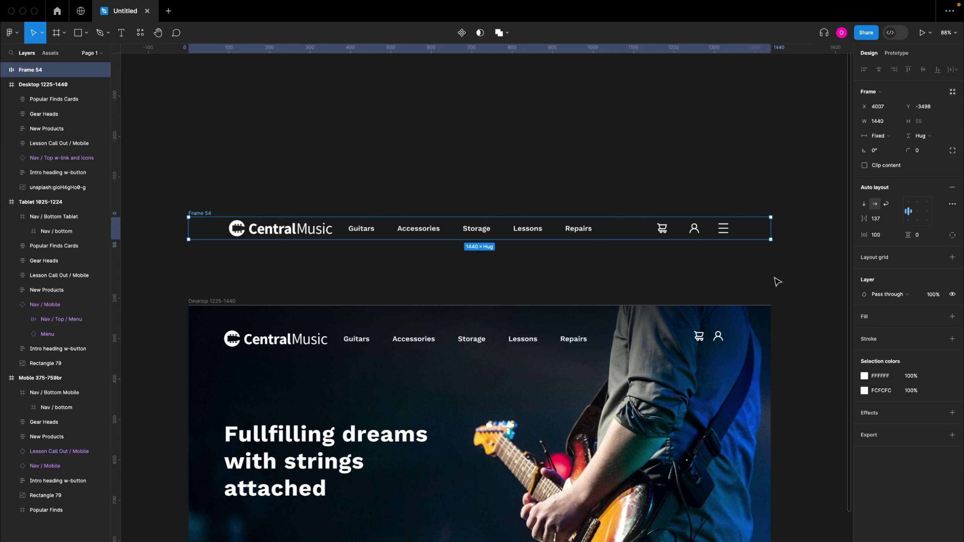
pyautogui.click(918, 212)
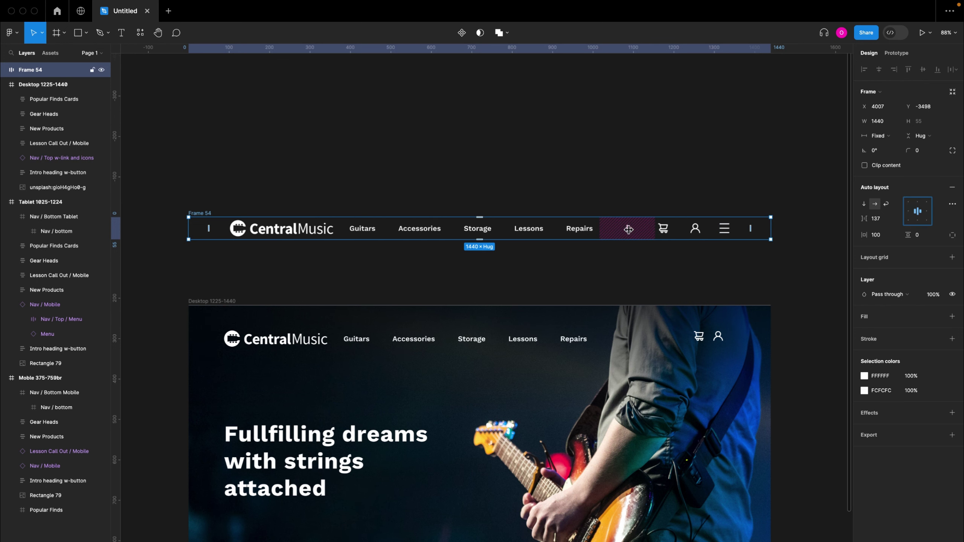
pyautogui.press('Escape')
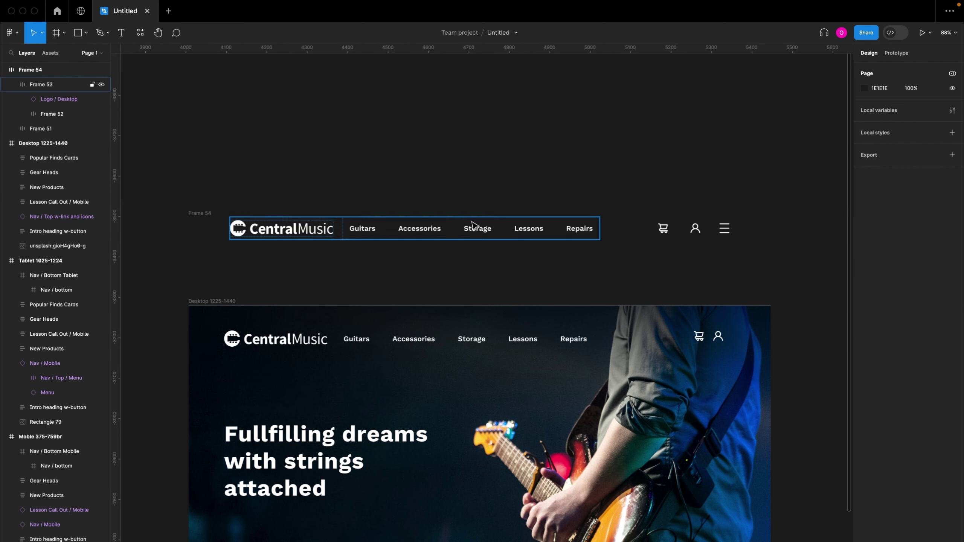
# Step: Set the outer navbar frame's horizontal gap between items to Auto and deselect the frame
pyautogui.click(208, 216)
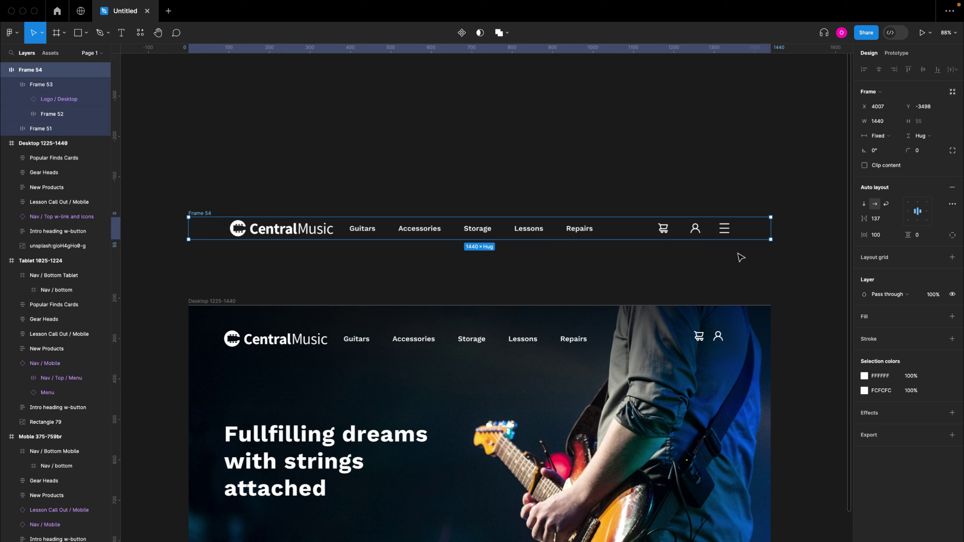
pyautogui.click(896, 220)
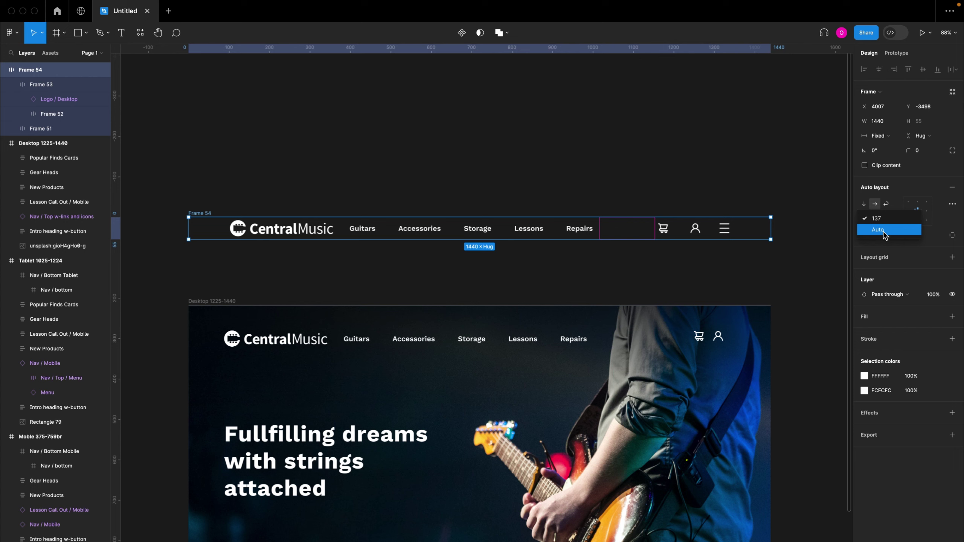
pyautogui.click(882, 231)
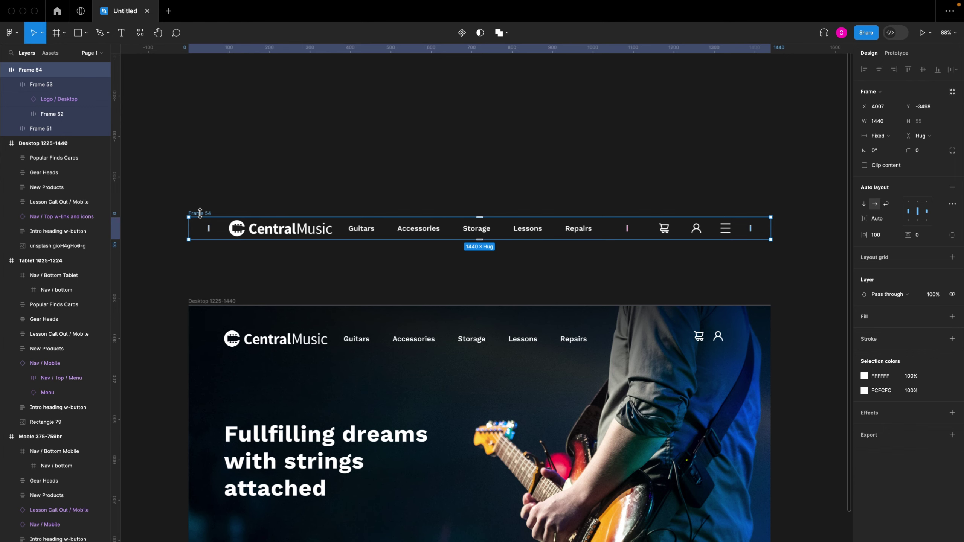
pyautogui.click(327, 196)
pyautogui.click(213, 219)
pyautogui.click(698, 165)
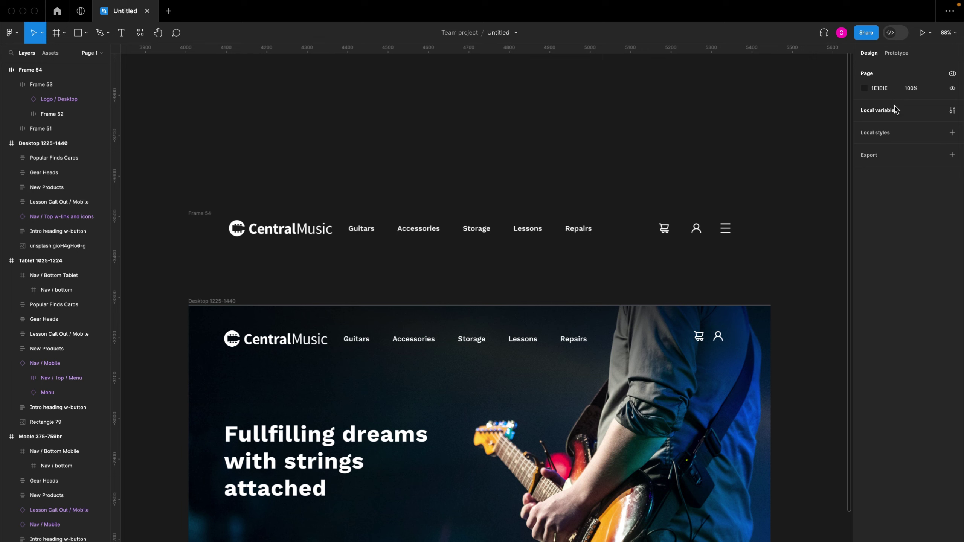
# Step: Open the local variables and rename the variable collection to Navbar
pyautogui.click(953, 110)
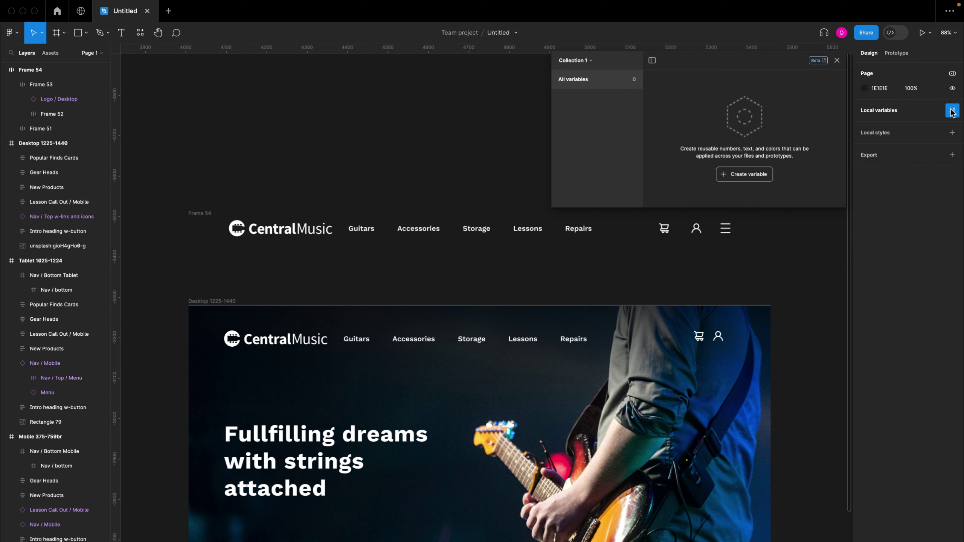
pyautogui.click(578, 62)
pyautogui.click(562, 97)
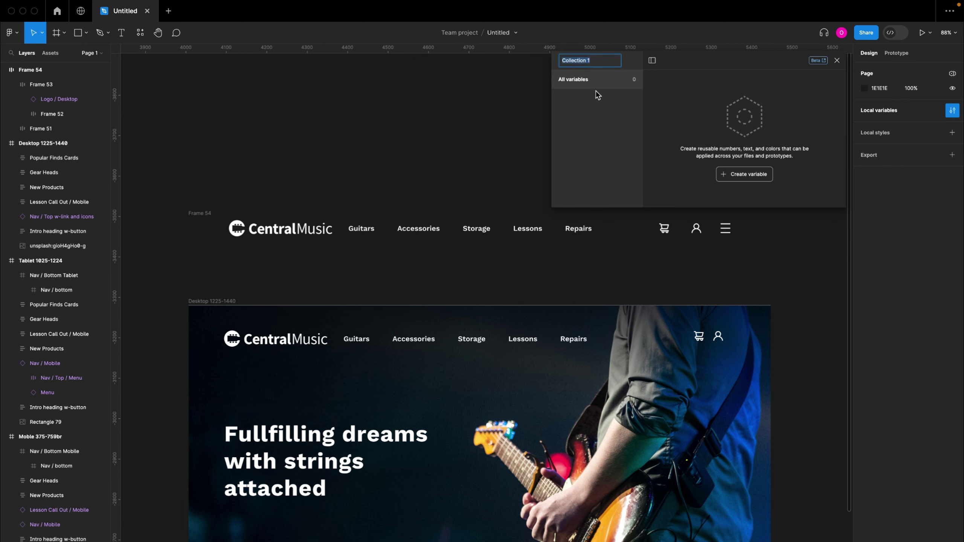
pyautogui.write('Navbar')
pyautogui.press('Return')
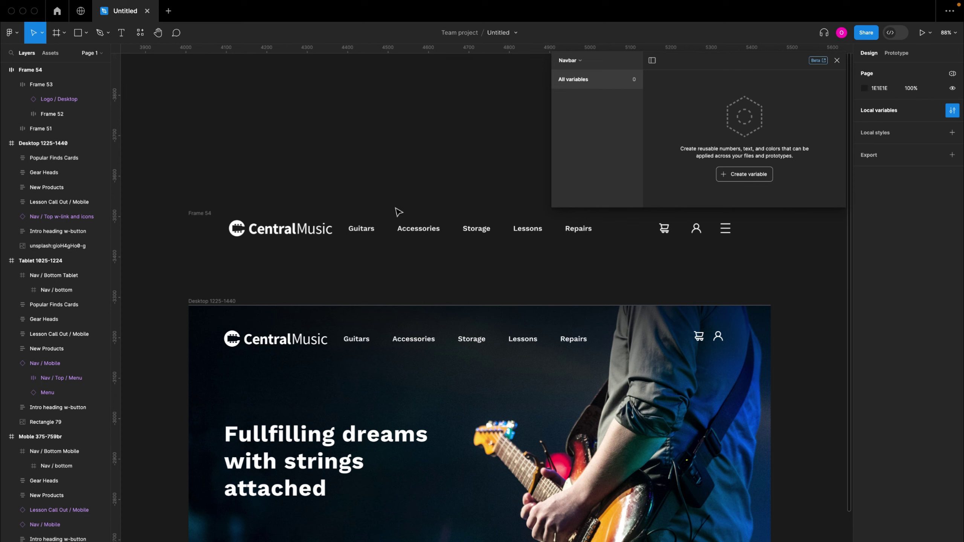
# Step: Create a boolean variable named Handburger with the value False in the Navbar collection and close the variables window
pyautogui.click(205, 216)
pyautogui.press('Escape')
pyautogui.click(746, 175)
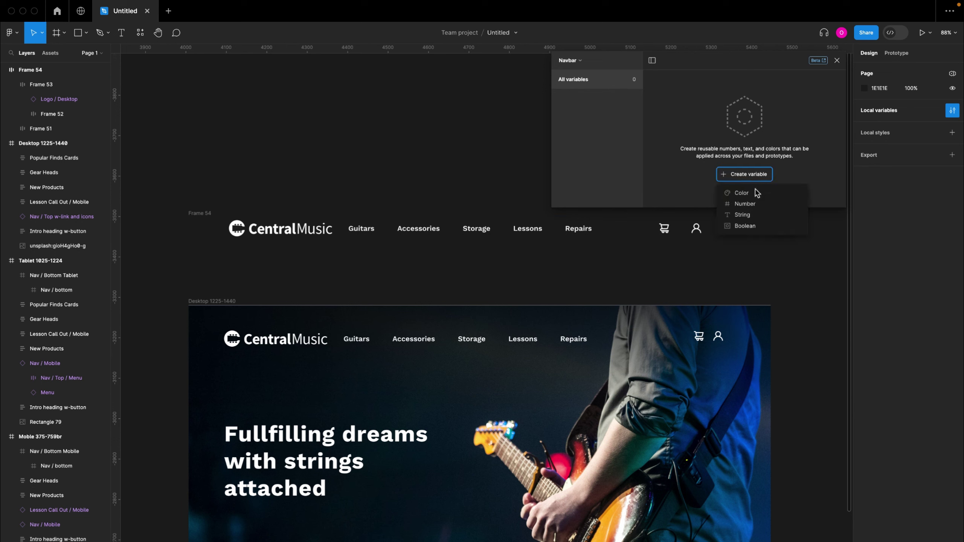
pyautogui.click(743, 225)
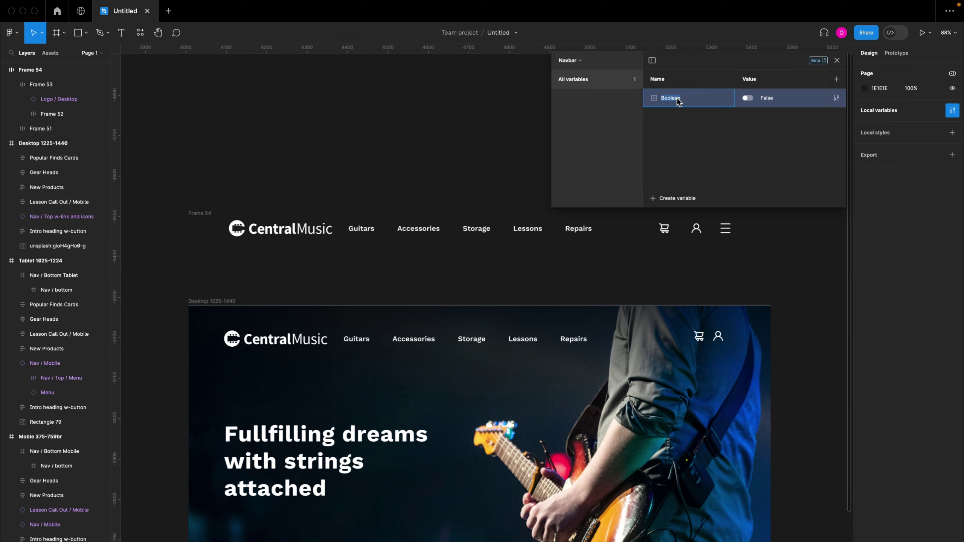
pyautogui.write('Handburger')
pyautogui.click(689, 112)
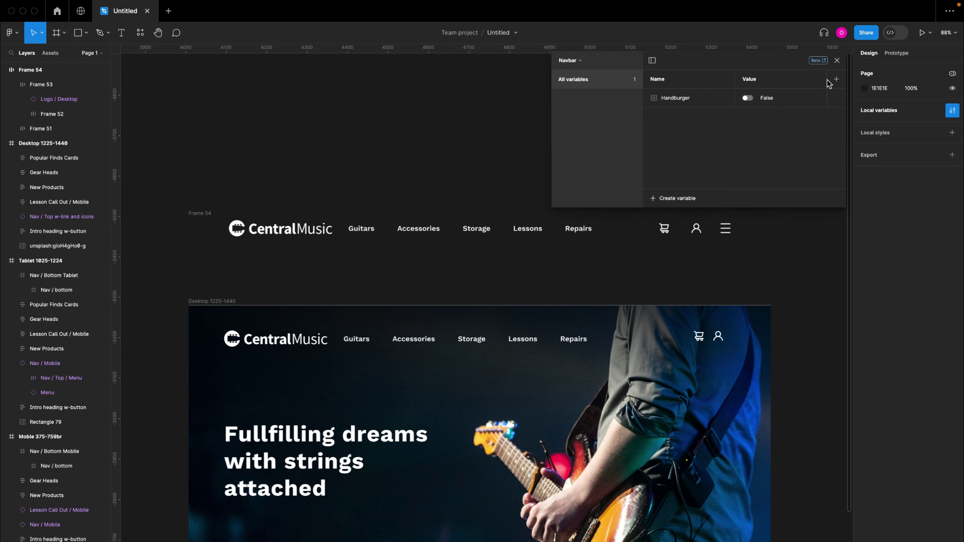
pyautogui.click(837, 60)
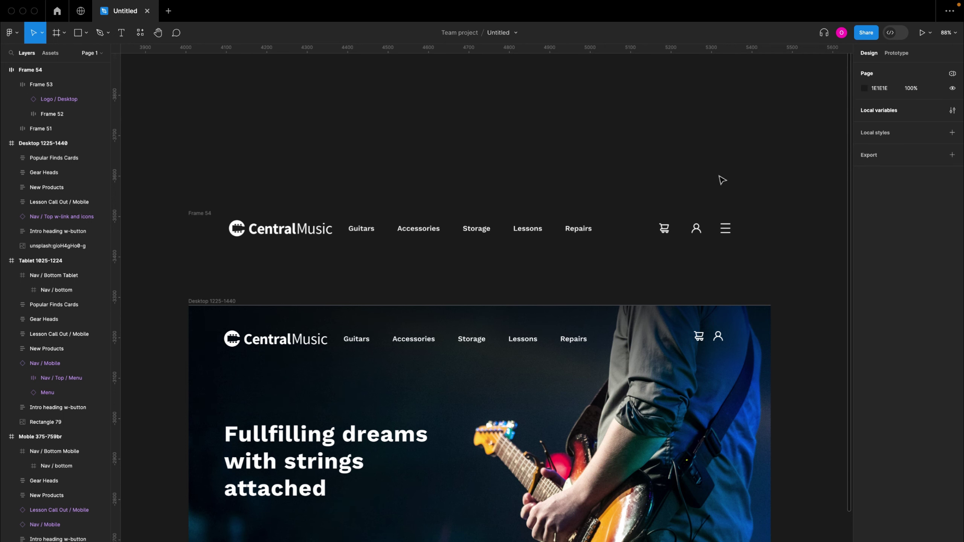
# Step: Bind the navbar menu icon's layer visibility to the Handburger variable, then reopen the local variables
pyautogui.doubleClick(724, 228)
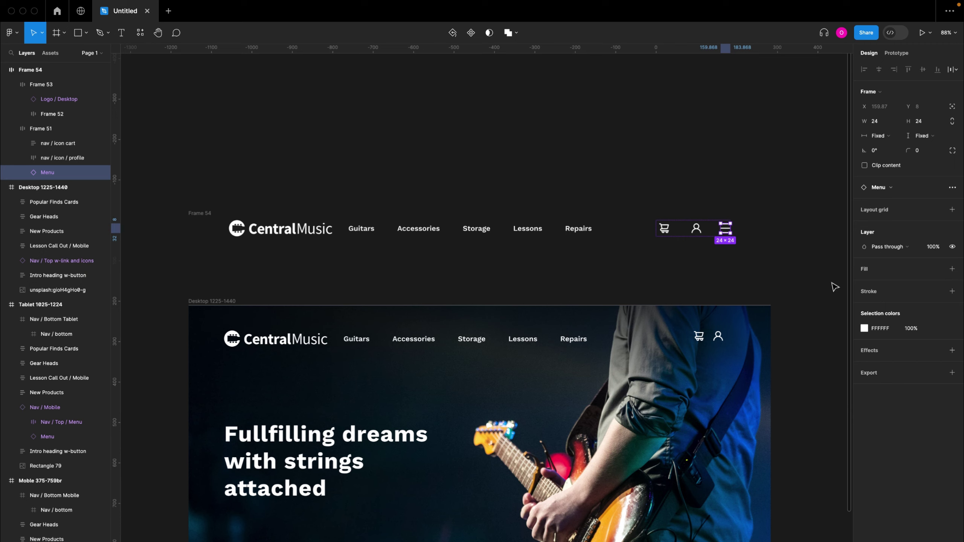
pyautogui.click(953, 247)
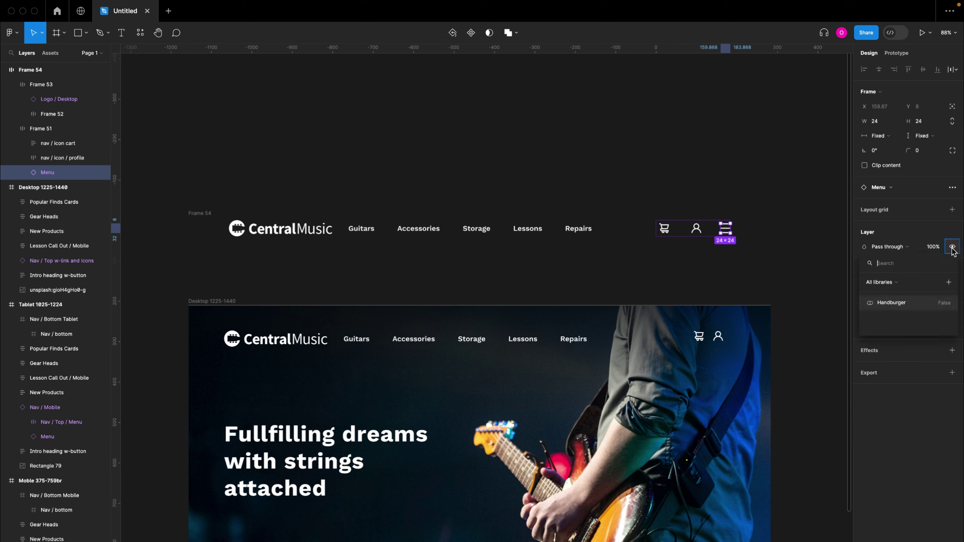
pyautogui.click(892, 303)
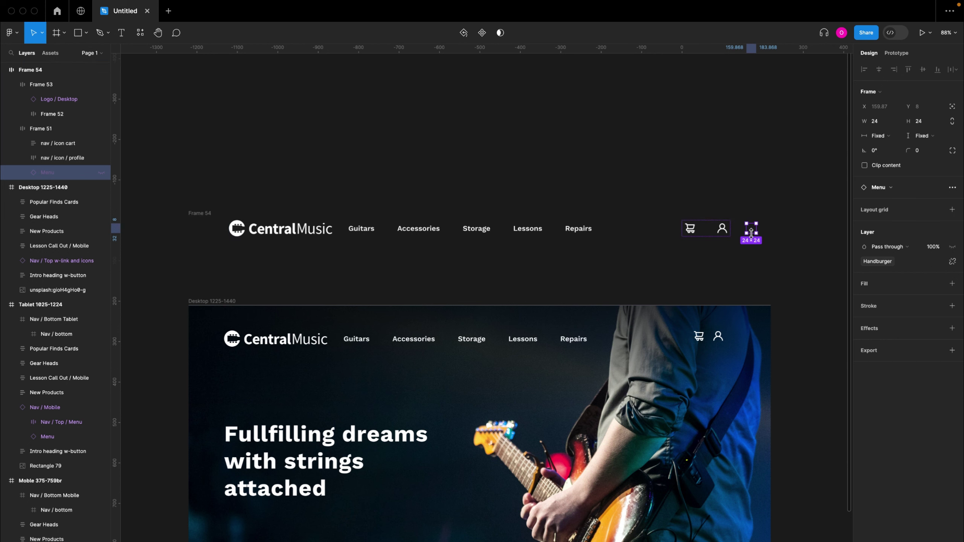
pyautogui.click(747, 190)
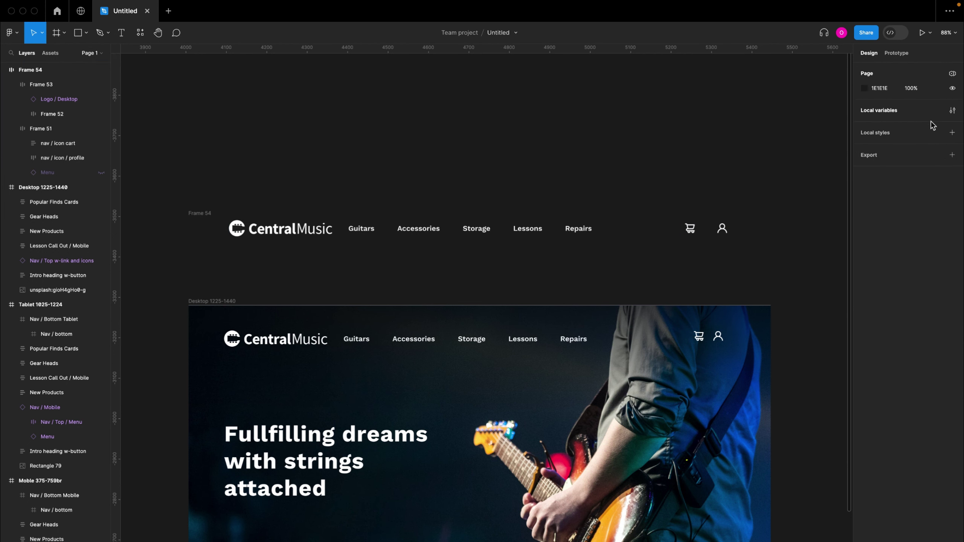
pyautogui.click(952, 109)
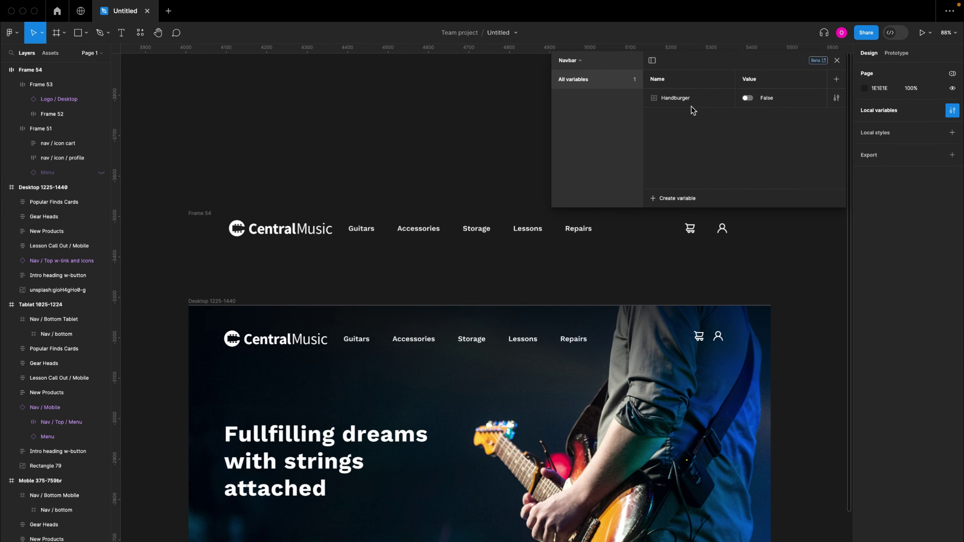
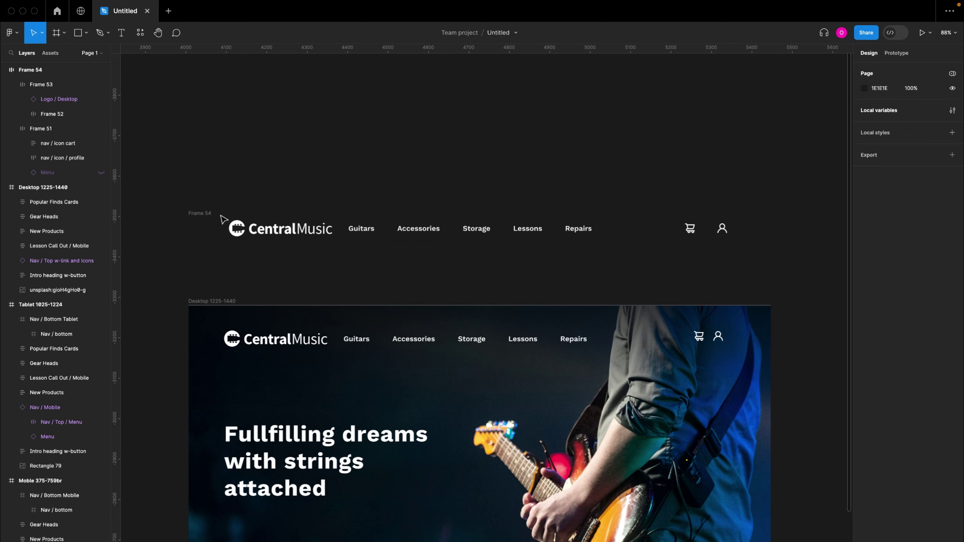
# Step: Move the outer navbar frame up about 145 px and place a duplicate of it about 138 px below
pyautogui.click(199, 213)
pyautogui.moveTo(211, 214); pyautogui.dragTo(210, 157)
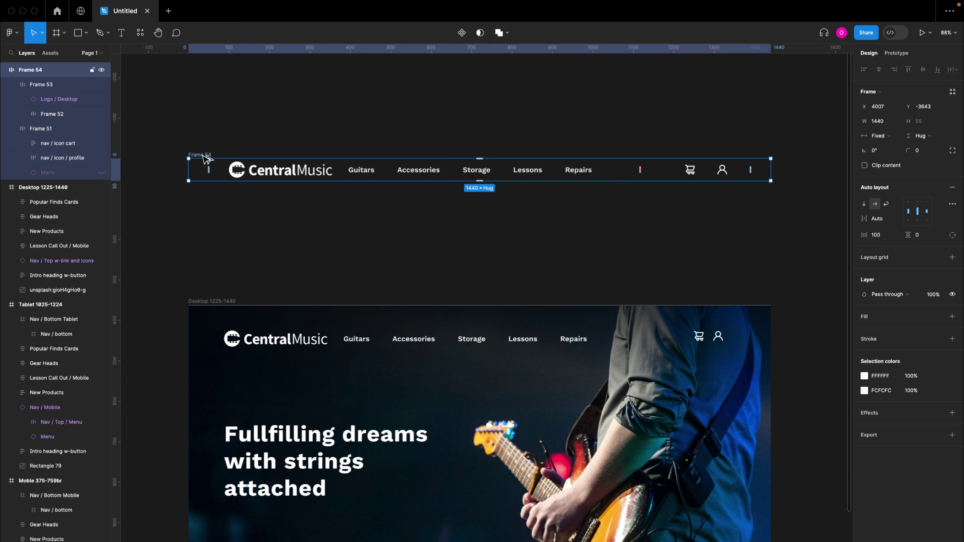
pyautogui.moveTo(204, 156); pyautogui.dragTo(199, 211)
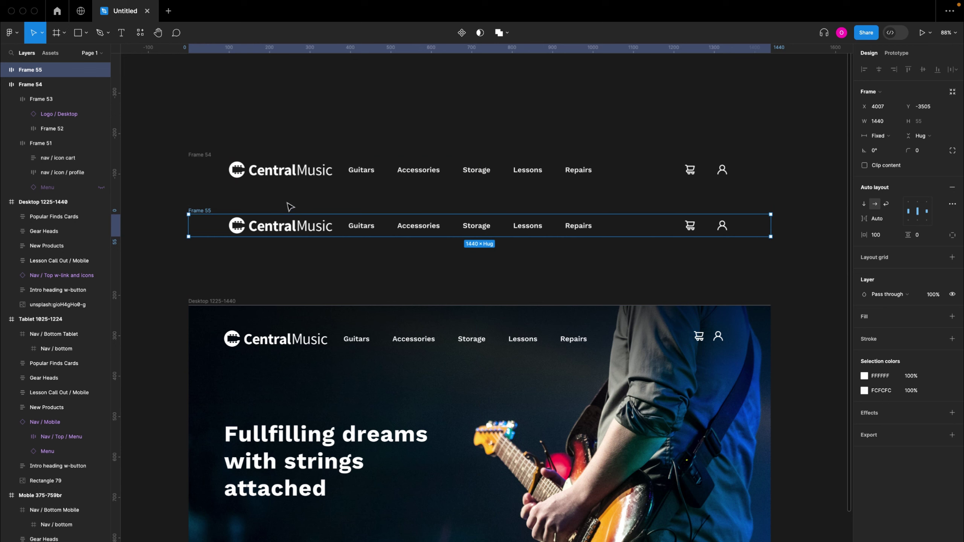
# Step: Check the widths of the Tablet 1025-1224 and Desktop 1225-1440 frames
pyautogui.scroll(-5, 291, 207)
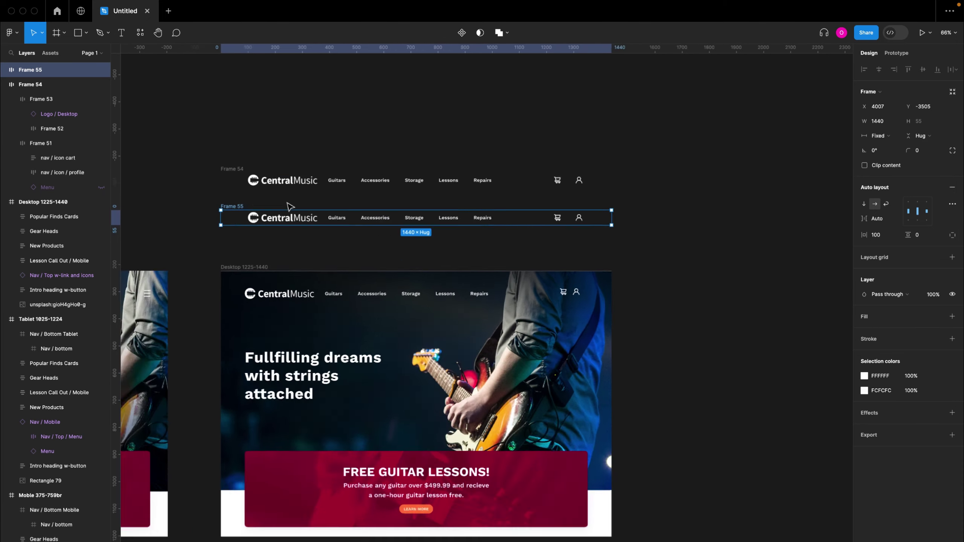
pyautogui.hscroll(-3, 262, 251)
pyautogui.click(219, 262)
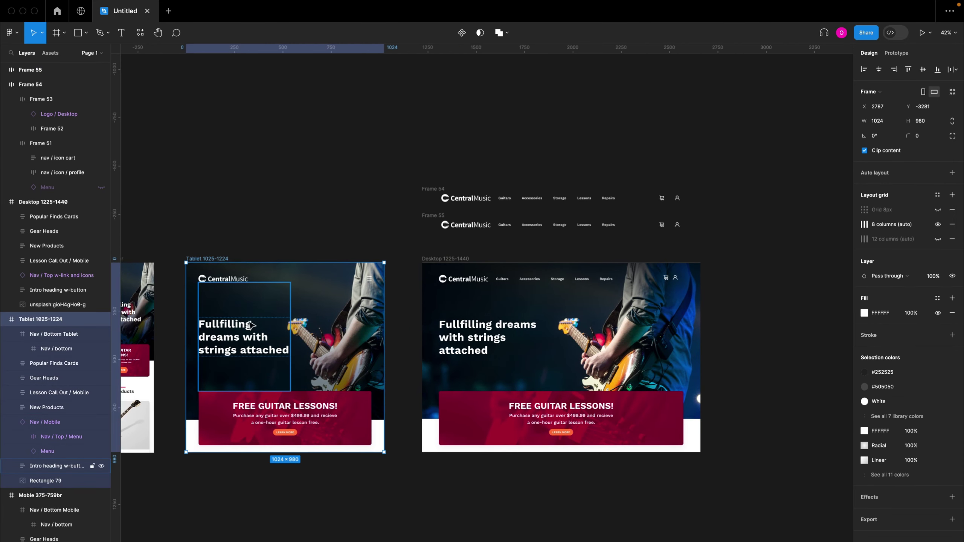
pyautogui.click(877, 121)
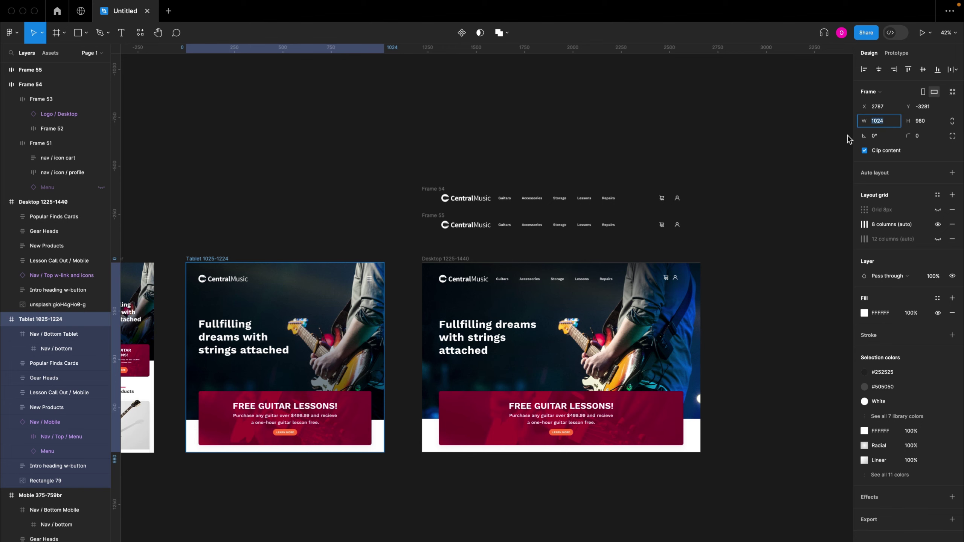
pyautogui.click(455, 260)
pyautogui.click(875, 125)
pyautogui.press('Return')
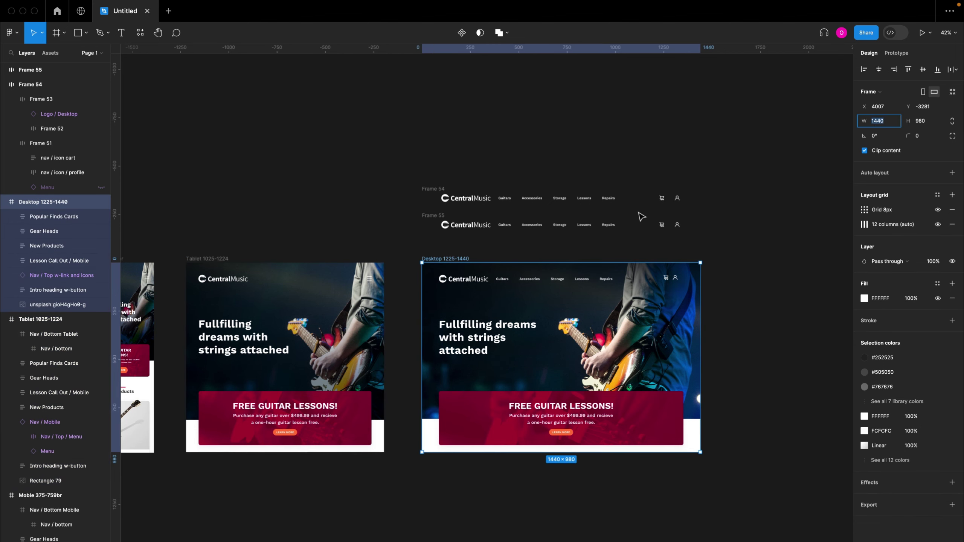
# Step: Create a number variable named Width with the value 1440 in the Navbar collection
pyautogui.scroll(5, 637, 212)
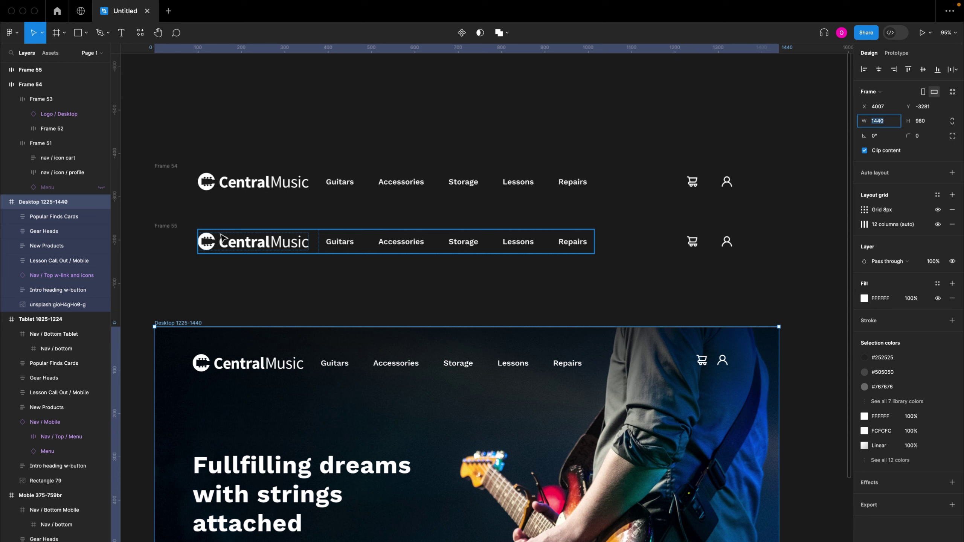
pyautogui.click(176, 236)
pyautogui.click(757, 106)
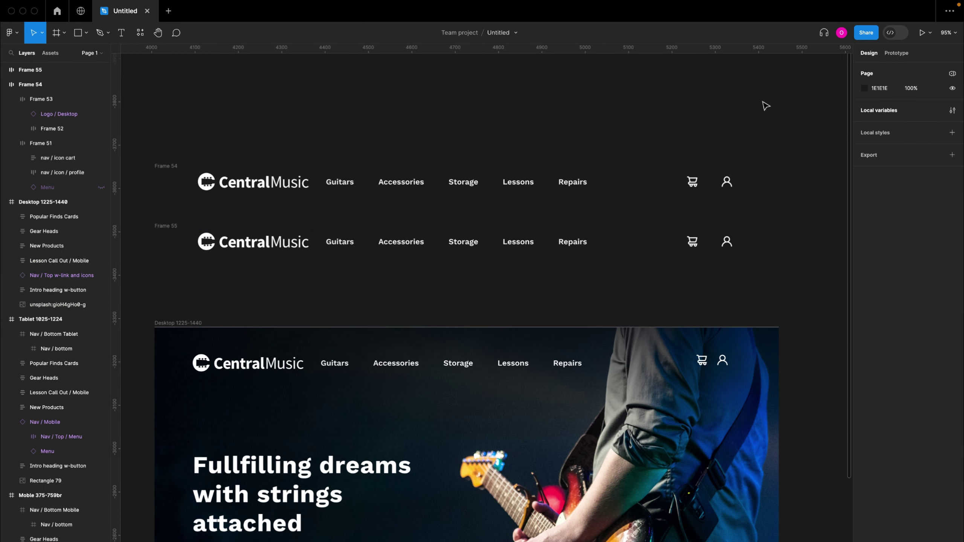
pyautogui.click(952, 110)
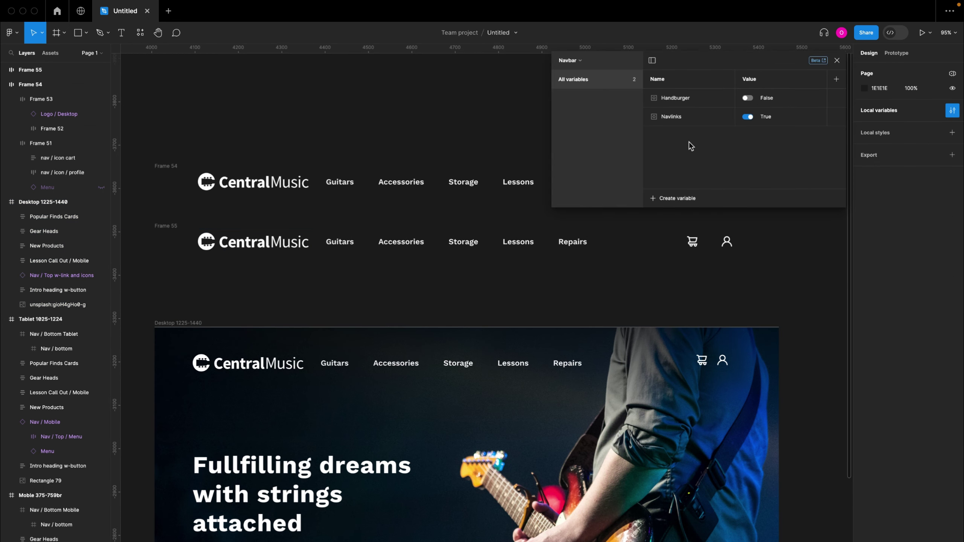
pyautogui.click(676, 198)
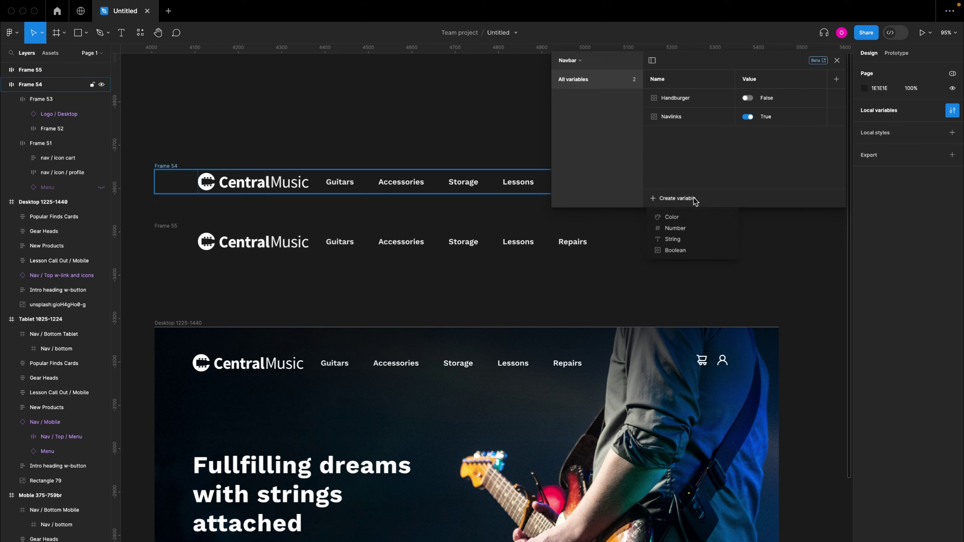
pyautogui.click(679, 228)
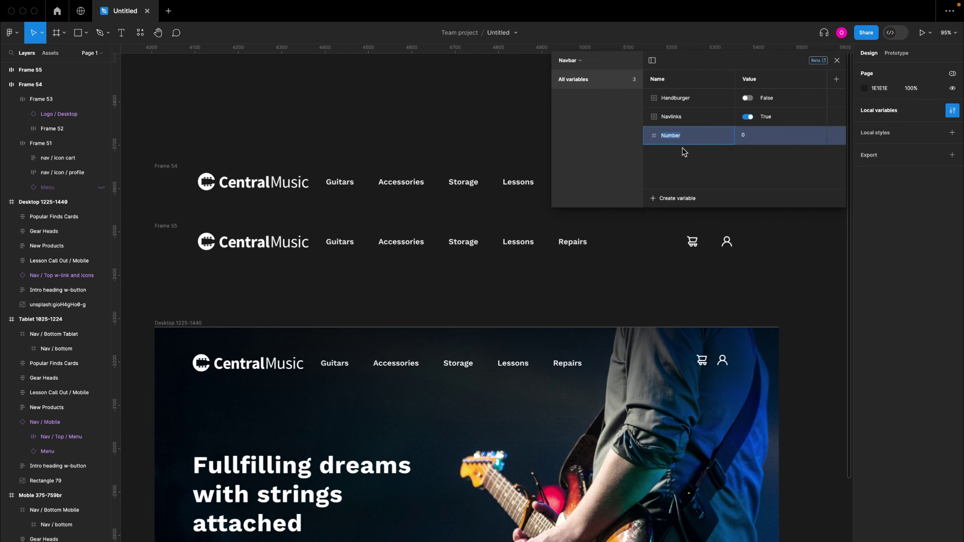
pyautogui.write('Width')
pyautogui.press('Tab')
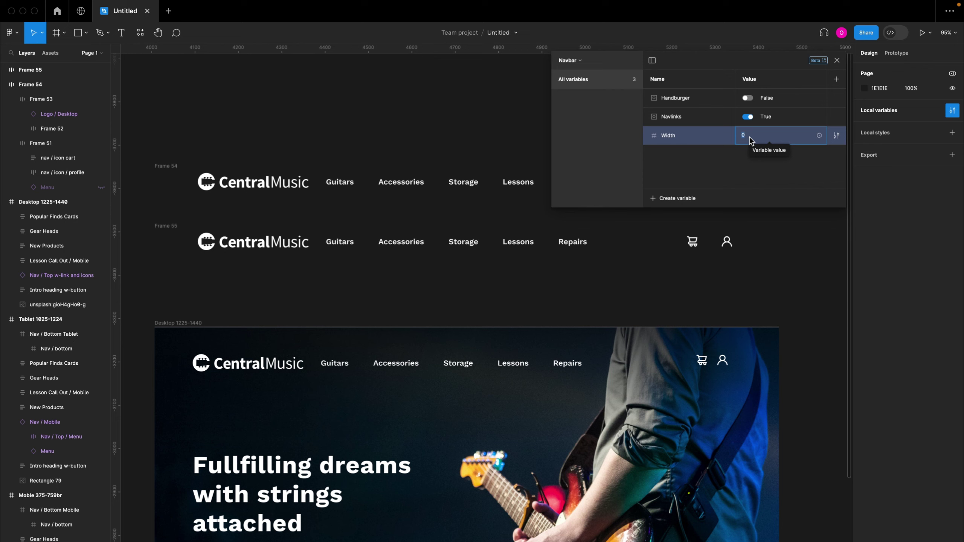
pyautogui.write('144')
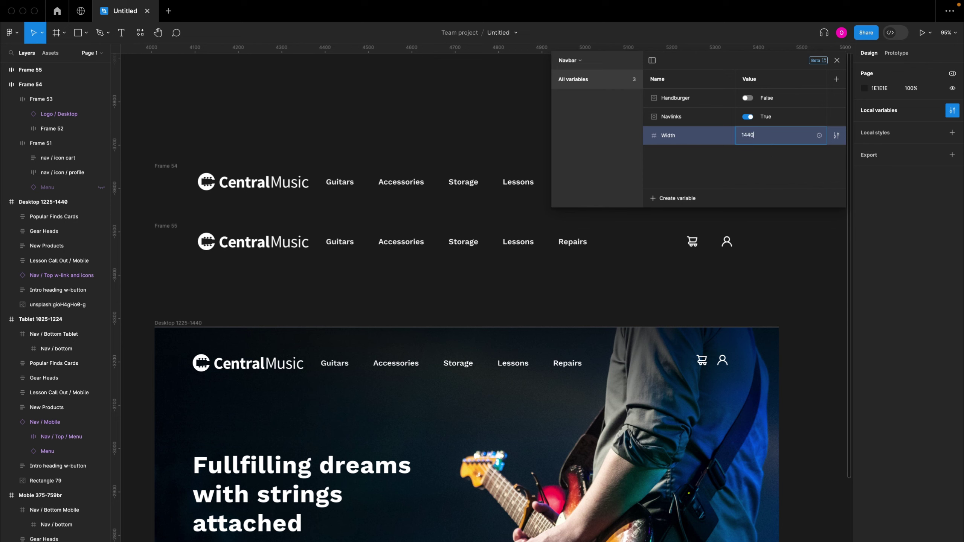
# Step: Confirm the Width variable's value and delete the duplicate navbar frame below the original
pyautogui.press('Return')
pyautogui.click(165, 228)
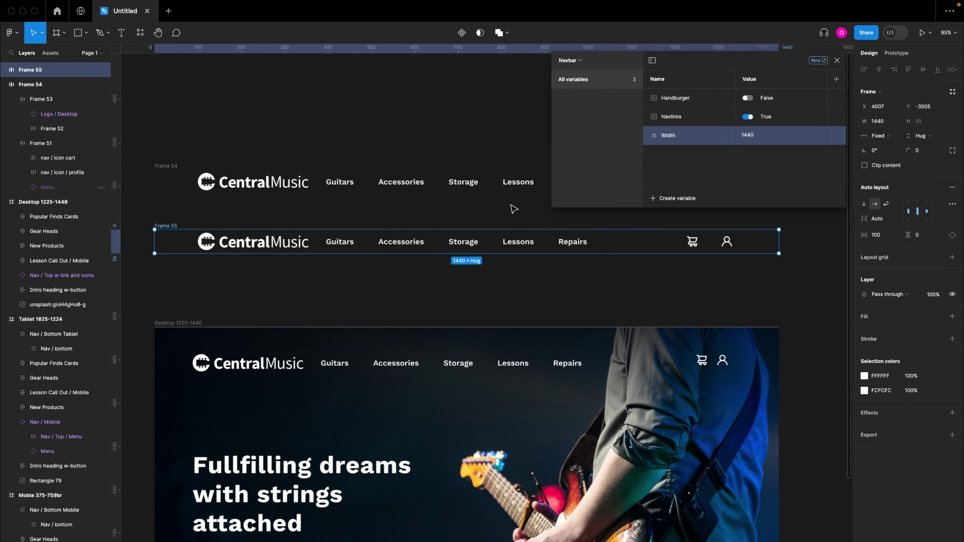
pyautogui.click(837, 60)
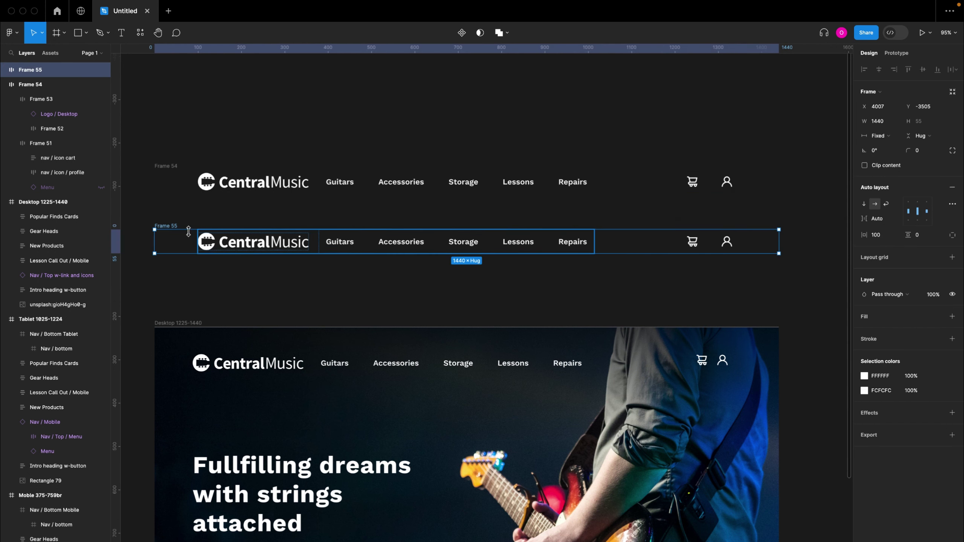
pyautogui.press('Delete')
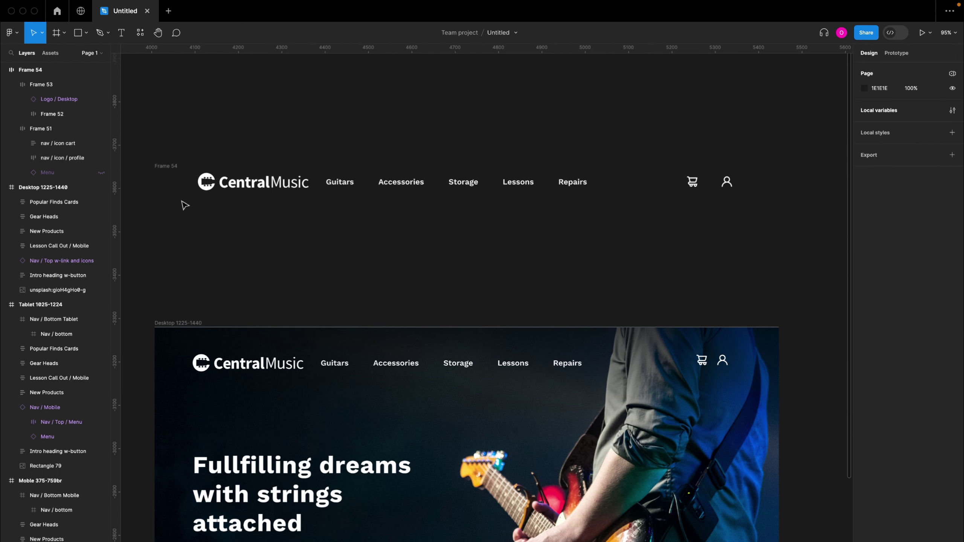
# Step: Bind the outer navbar frame's width to the Width variable and place a duplicate of the frame about 134 px below
pyautogui.click(170, 175)
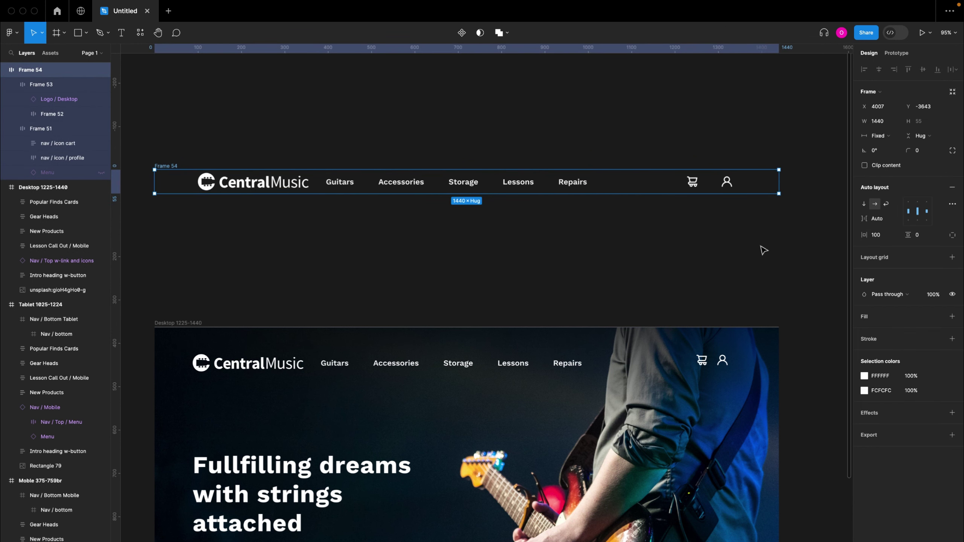
pyautogui.click(896, 122)
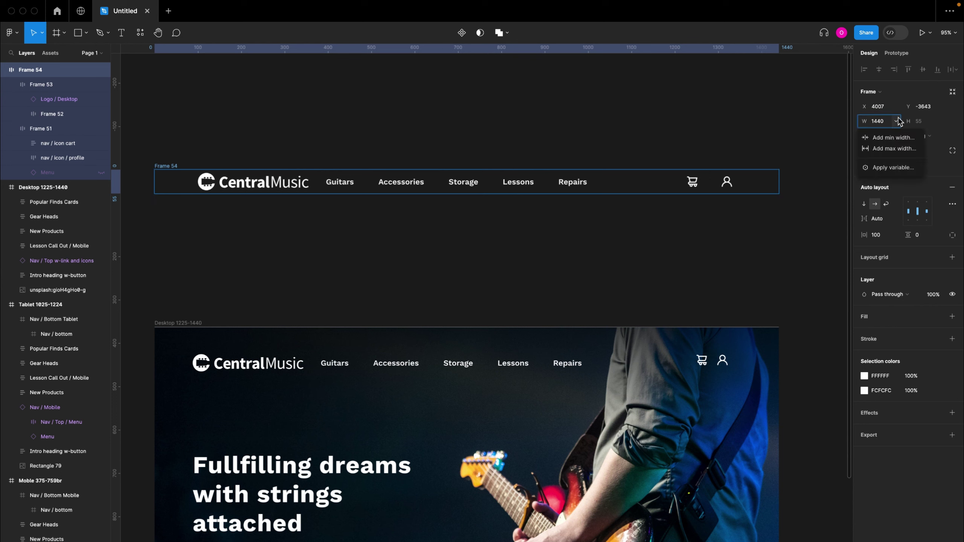
pyautogui.click(883, 170)
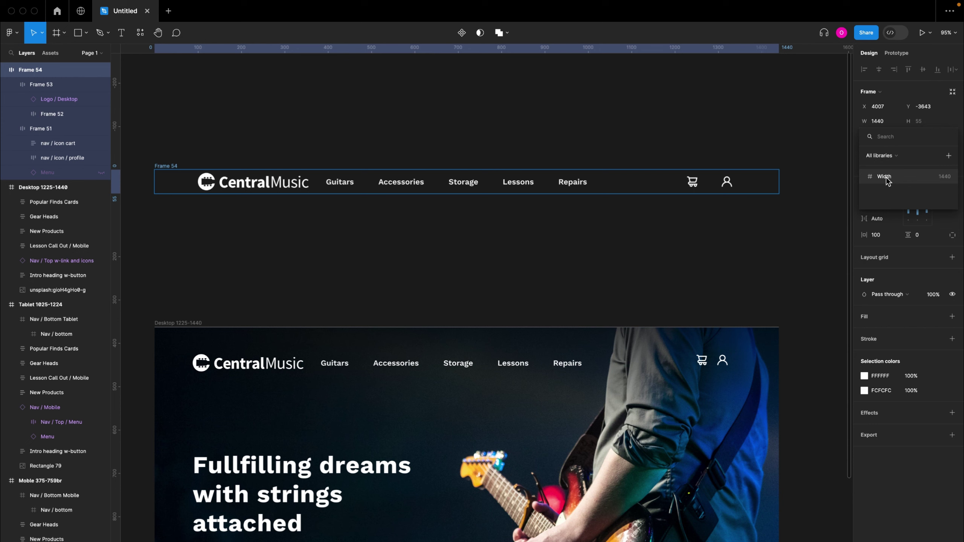
pyautogui.click(885, 177)
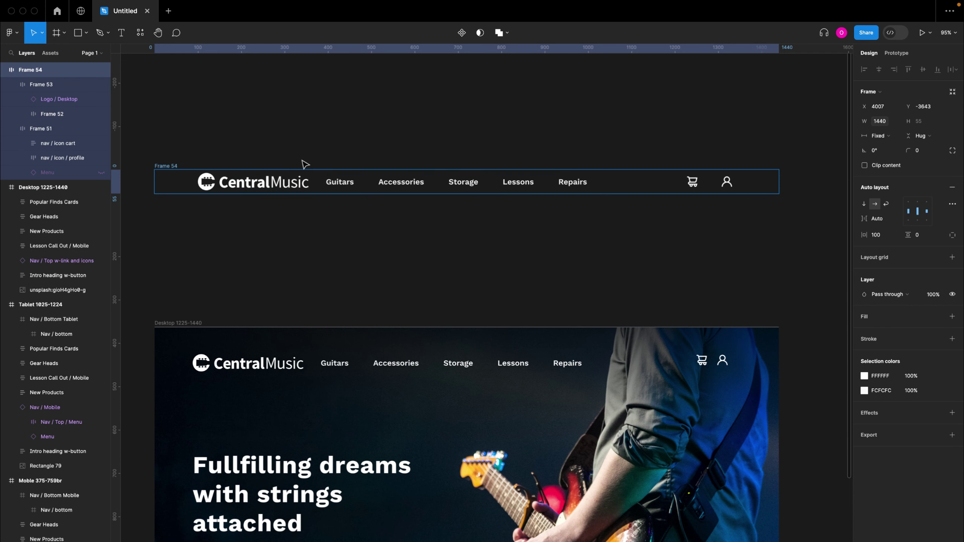
pyautogui.moveTo(172, 169); pyautogui.dragTo(174, 227)
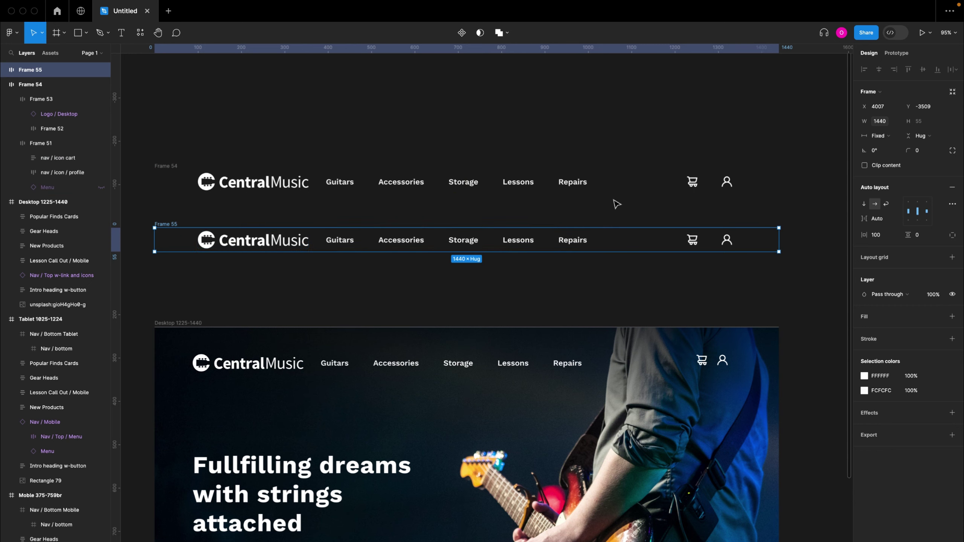
# Step: Set up three variable modes named Desktop, Tablet and Mobile in the Navbar collection
pyautogui.click(800, 183)
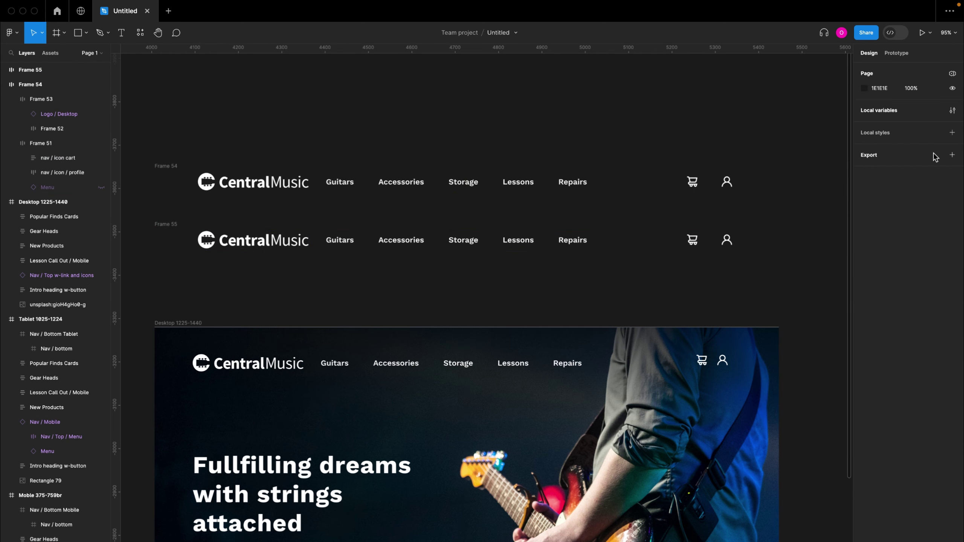
pyautogui.click(952, 110)
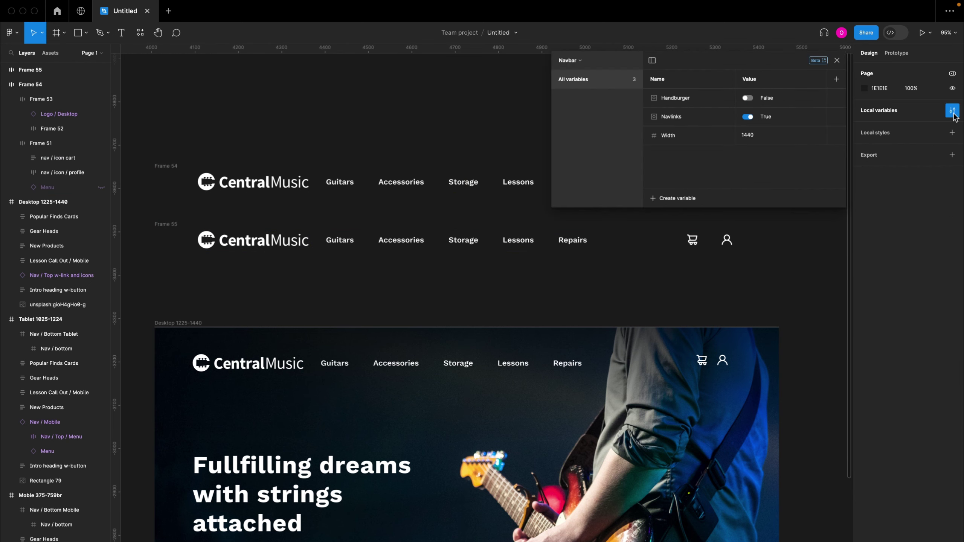
pyautogui.click(837, 80)
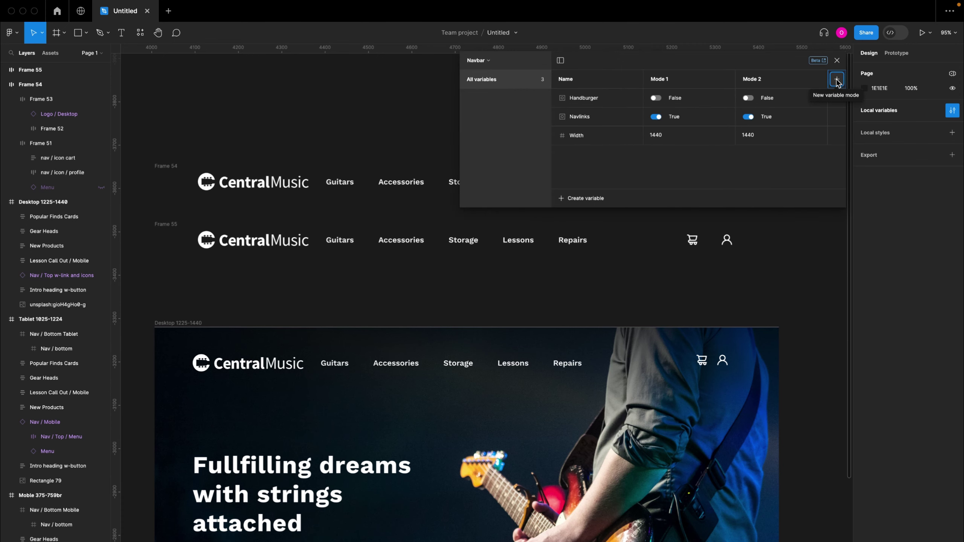
pyautogui.doubleClick(664, 79)
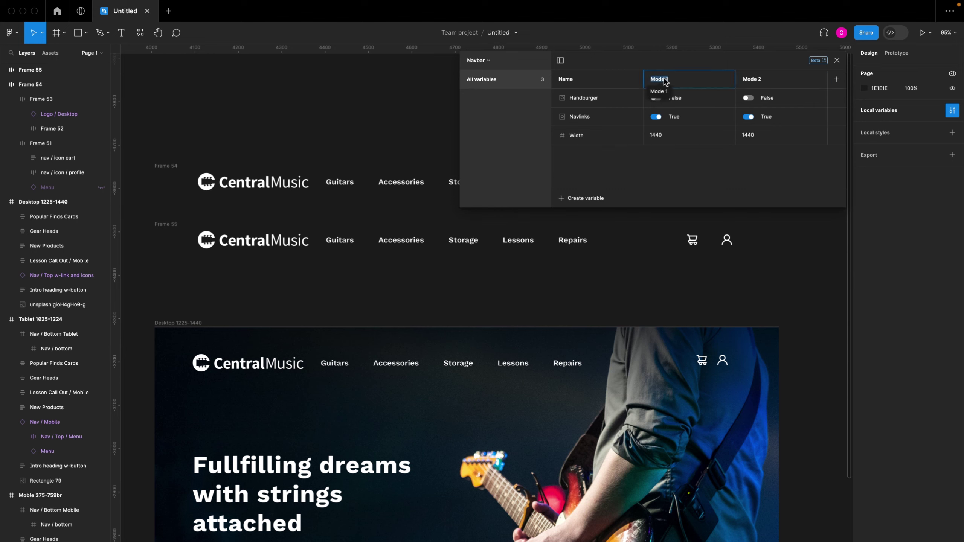
pyautogui.write('Desktop')
pyautogui.doubleClick(750, 81)
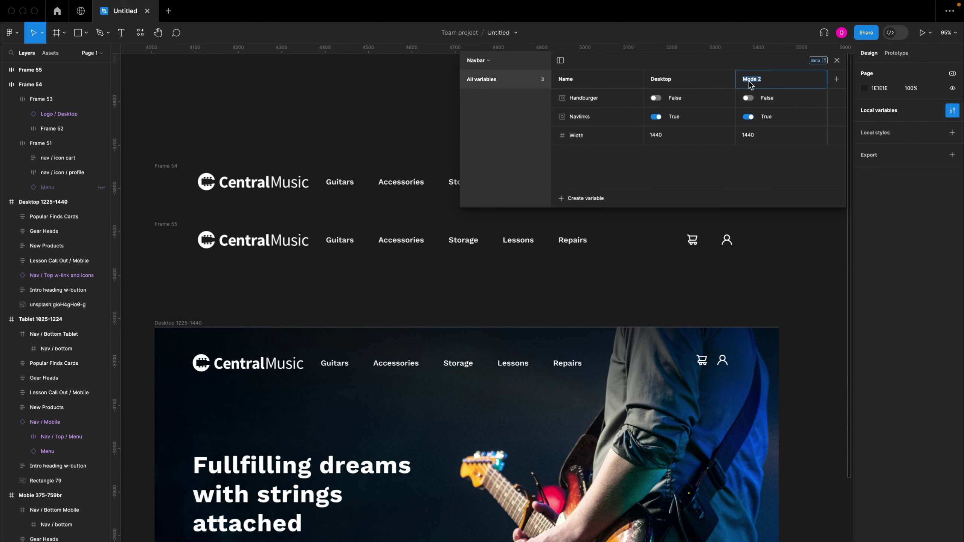
pyautogui.write('Tablet')
pyautogui.click(836, 79)
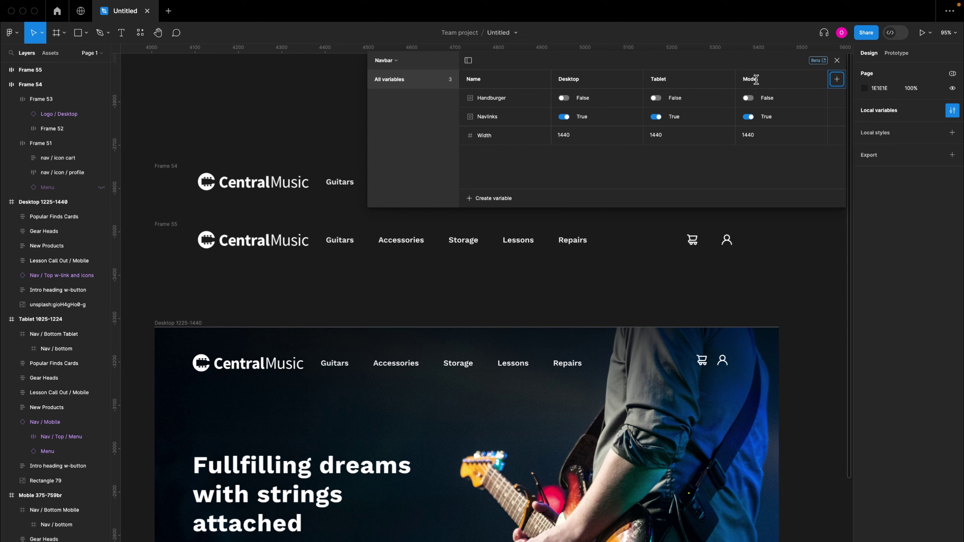
pyautogui.write('M')
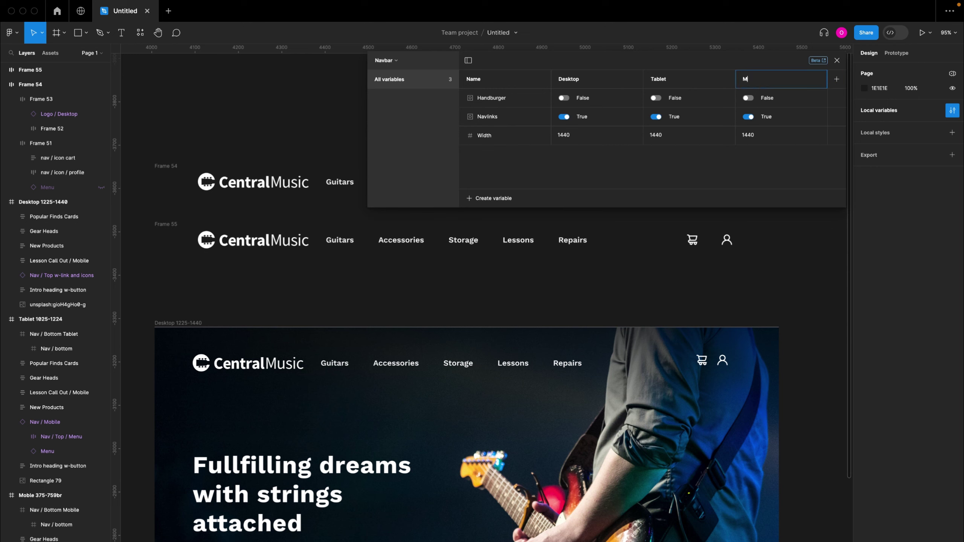
pyautogui.click(767, 153)
# Step: Check the widths of the Tablet 1025-1224 and Moble 375-759br frames
pyautogui.scroll(-5, 482, 323)
pyautogui.hscroll(-3, 262, 298)
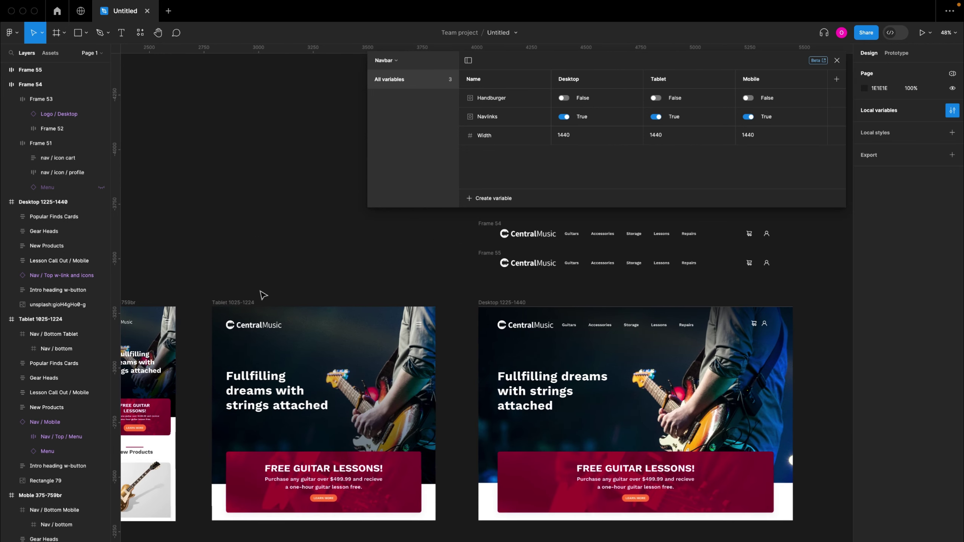
pyautogui.click(243, 302)
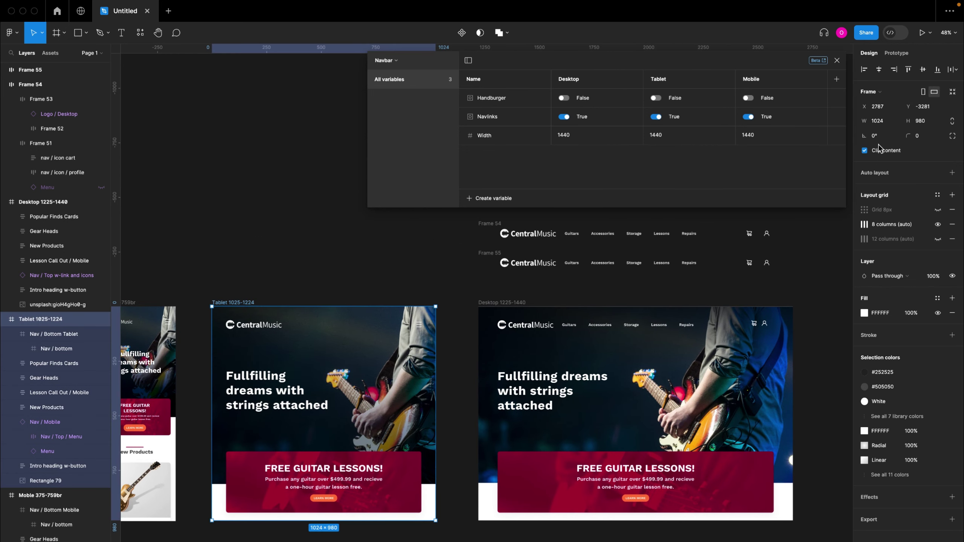
pyautogui.hscroll(-5, 504, 279)
pyautogui.click(260, 285)
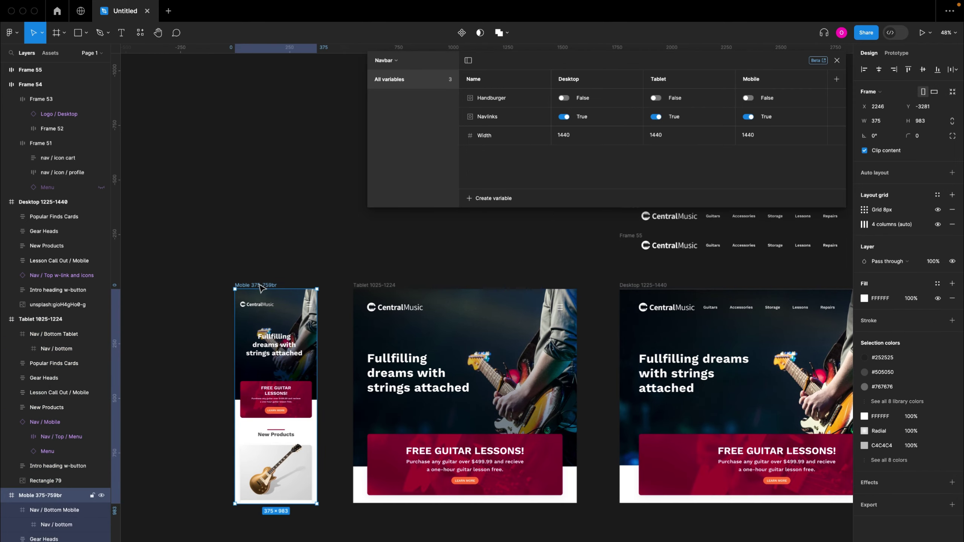
pyautogui.scroll(6, 630, 225)
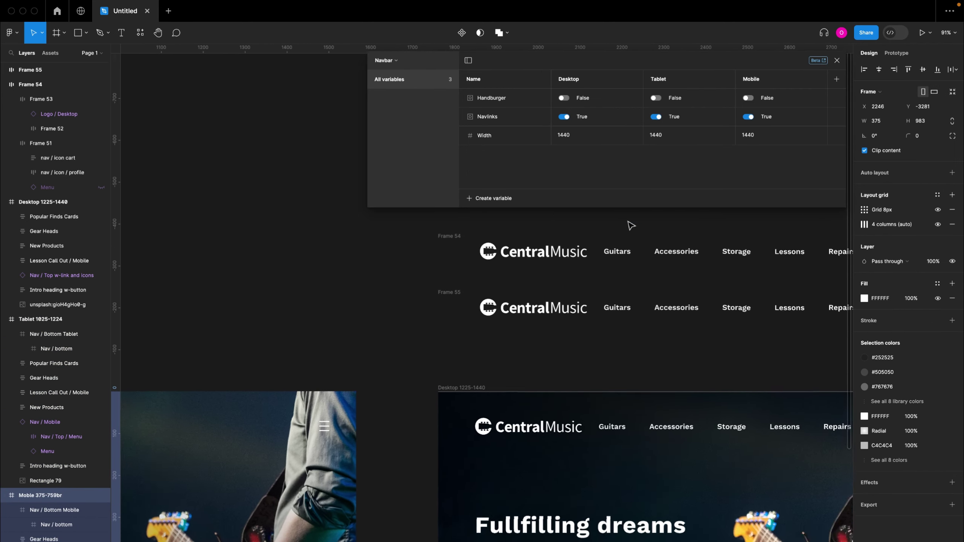
pyautogui.scroll(-2, 631, 226)
pyautogui.hscroll(2, 631, 225)
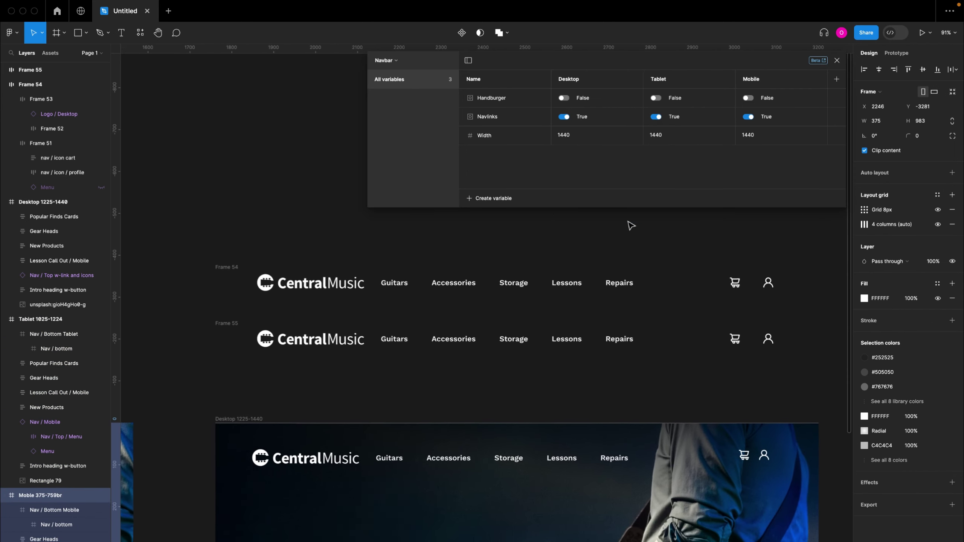
# Step: Set the Width variable to 1024 for the Tablet mode and 375 for the Mobile mode
pyautogui.click(656, 135)
pyautogui.write('102')
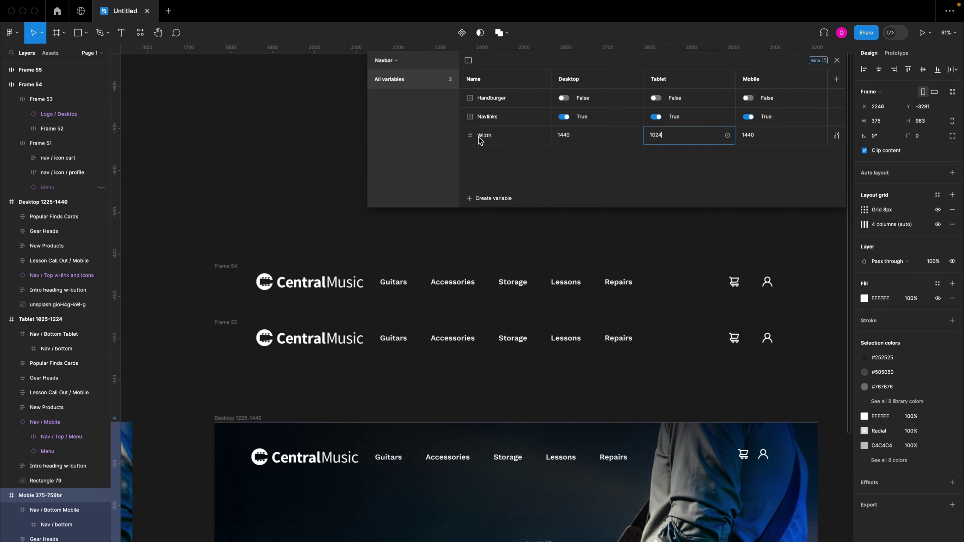
pyautogui.write('4')
pyautogui.click(750, 135)
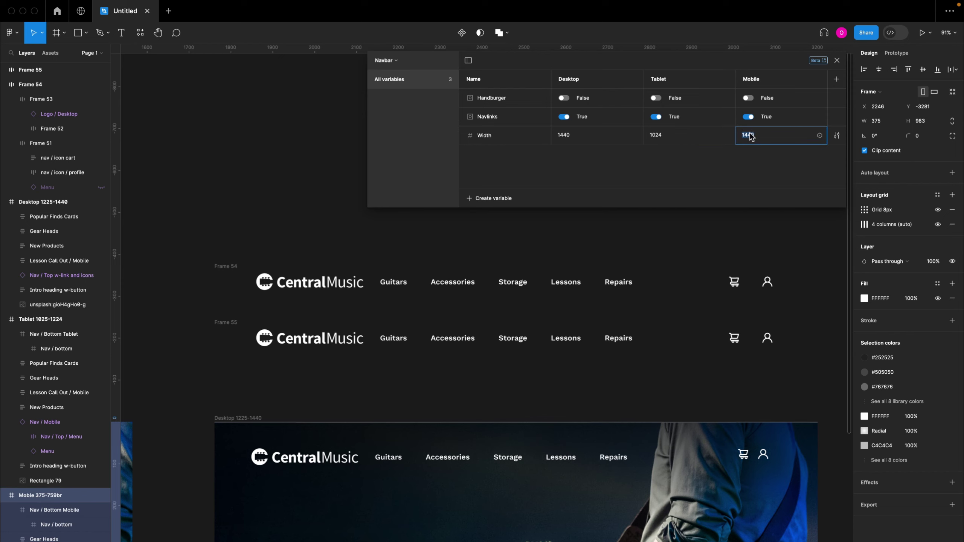
pyautogui.write('375')
pyautogui.press('Return')
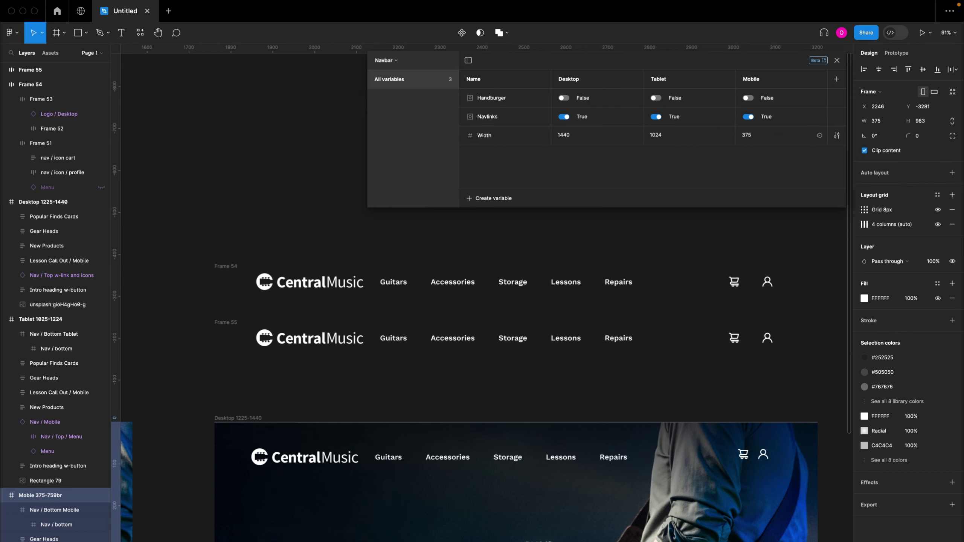
# Step: Apply the Navbar collection's Tablet mode to the duplicate navbar frame
pyautogui.click(837, 60)
pyautogui.scroll(-2, 489, 237)
pyautogui.click(195, 238)
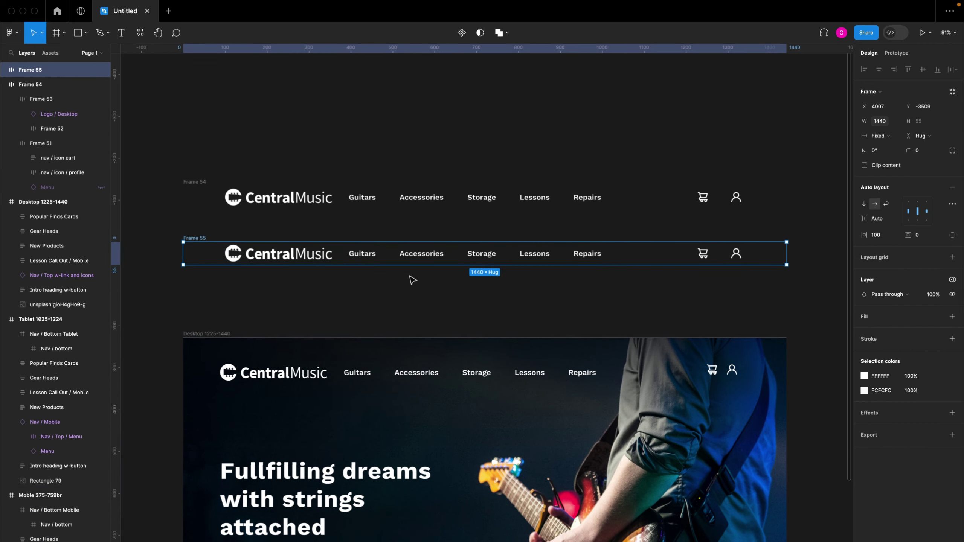
pyautogui.click(952, 280)
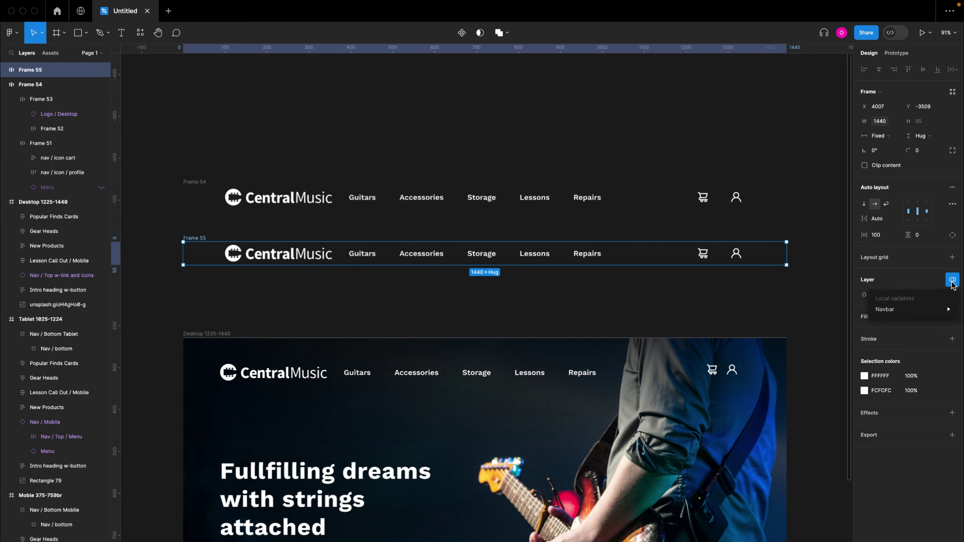
pyautogui.moveTo(916, 308)
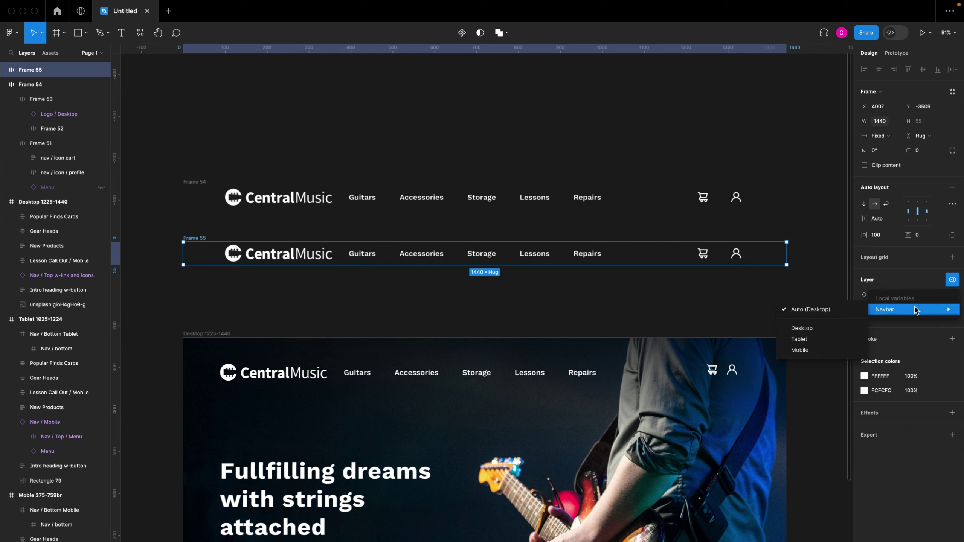
pyautogui.click(804, 339)
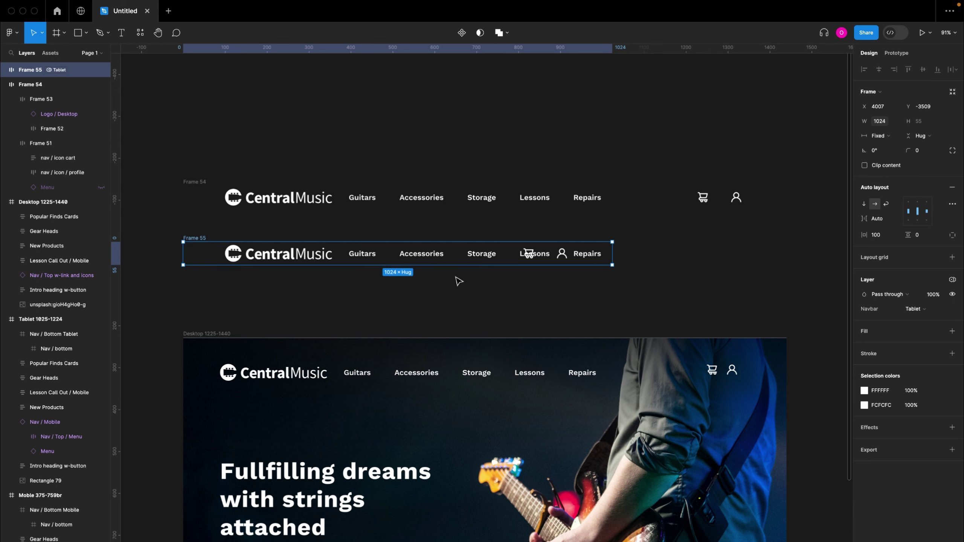
# Step: Set the Navlinks variable to False for the Tablet mode and move the duplicate navbar frame down about 24 px
pyautogui.click(829, 147)
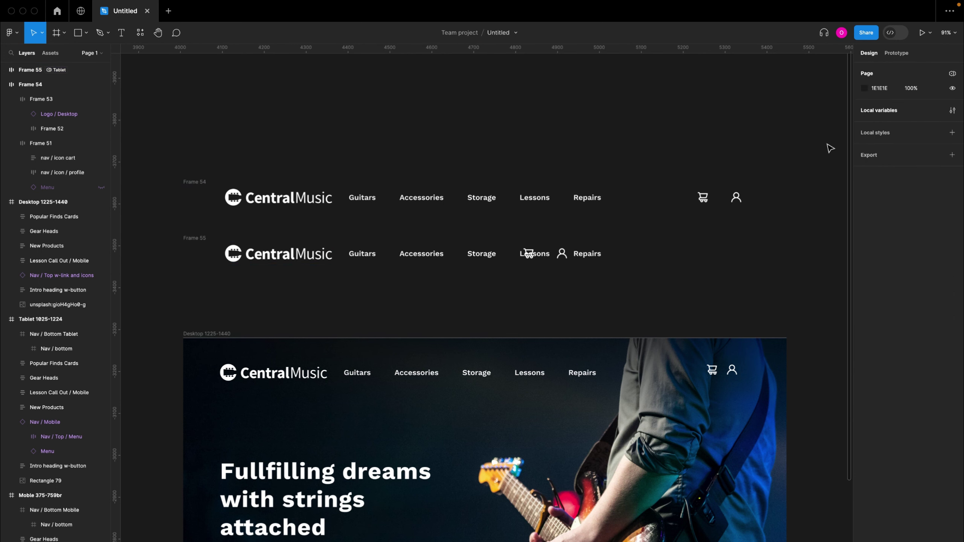
pyautogui.click(953, 110)
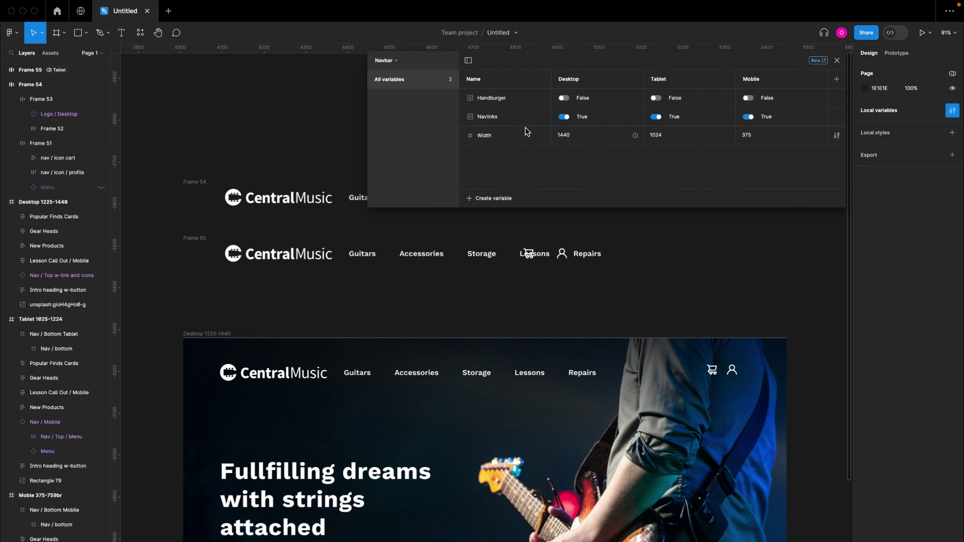
pyautogui.click(656, 117)
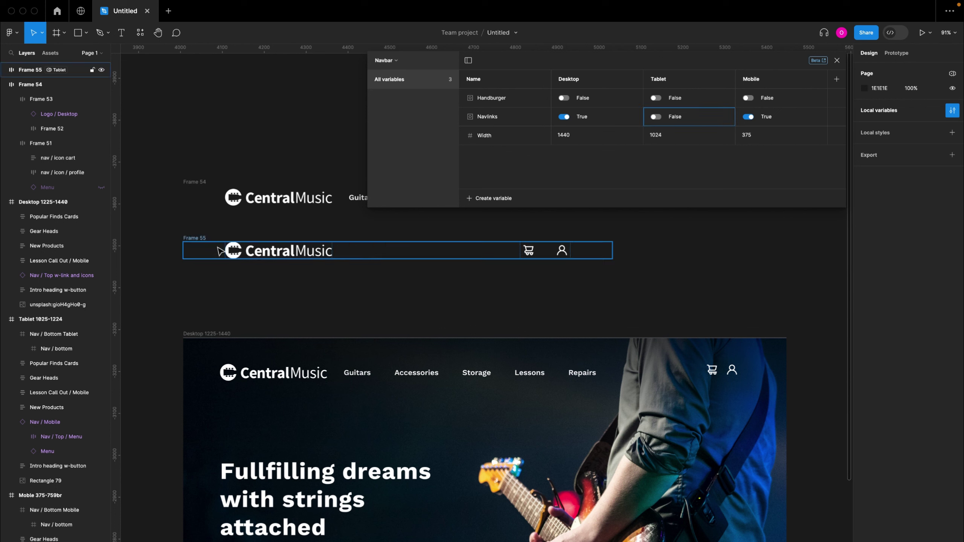
pyautogui.click(200, 238)
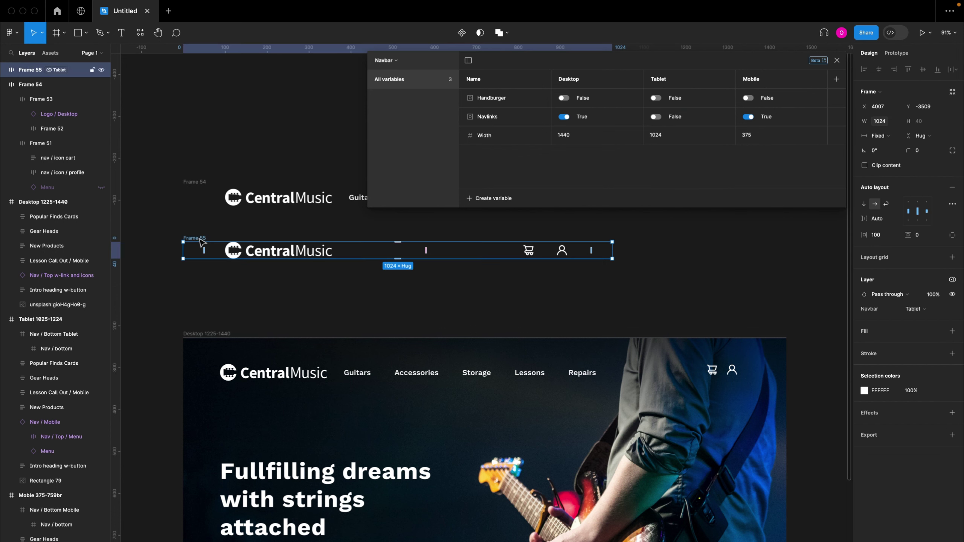
pyautogui.moveTo(198, 238); pyautogui.dragTo(198, 248)
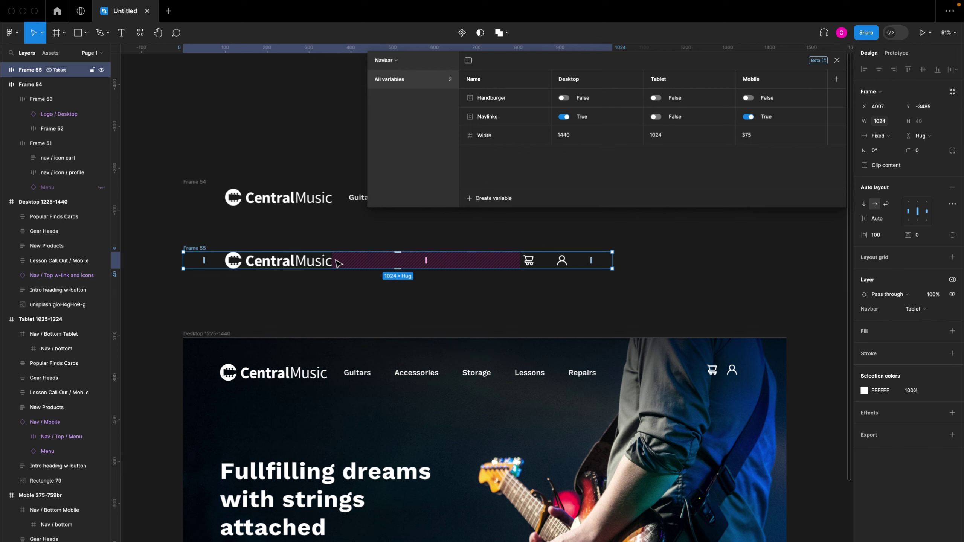
# Step: Create a number variable named height in the Navbar collection
pyautogui.click(500, 199)
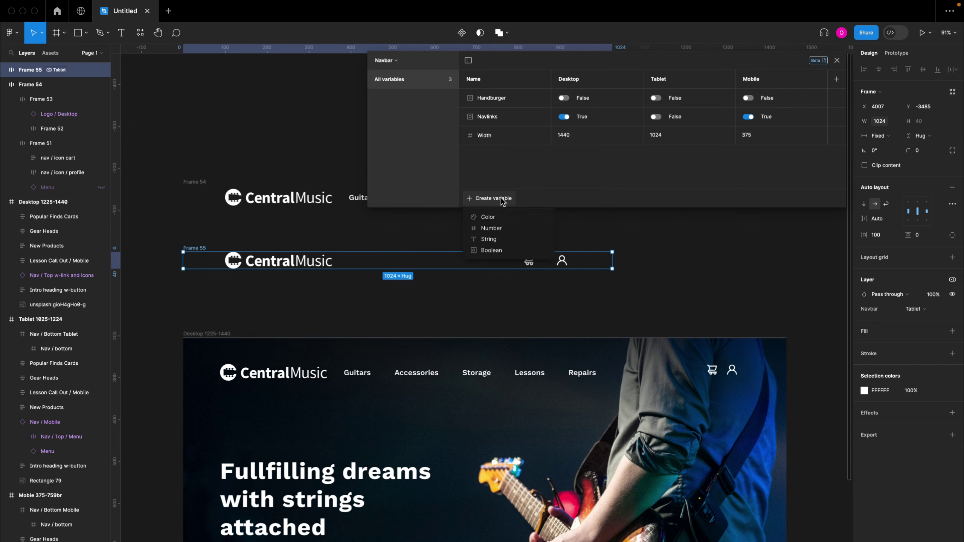
pyautogui.click(497, 229)
pyautogui.write('He')
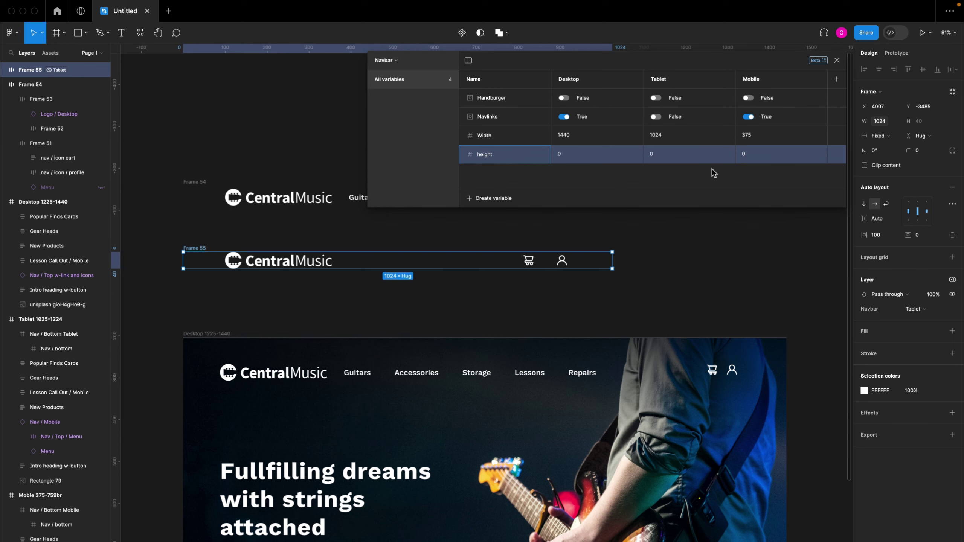
# Step: Set the height variable to 54 for the Desktop, Tablet and Mobile modes and close the variables window
pyautogui.click(573, 156)
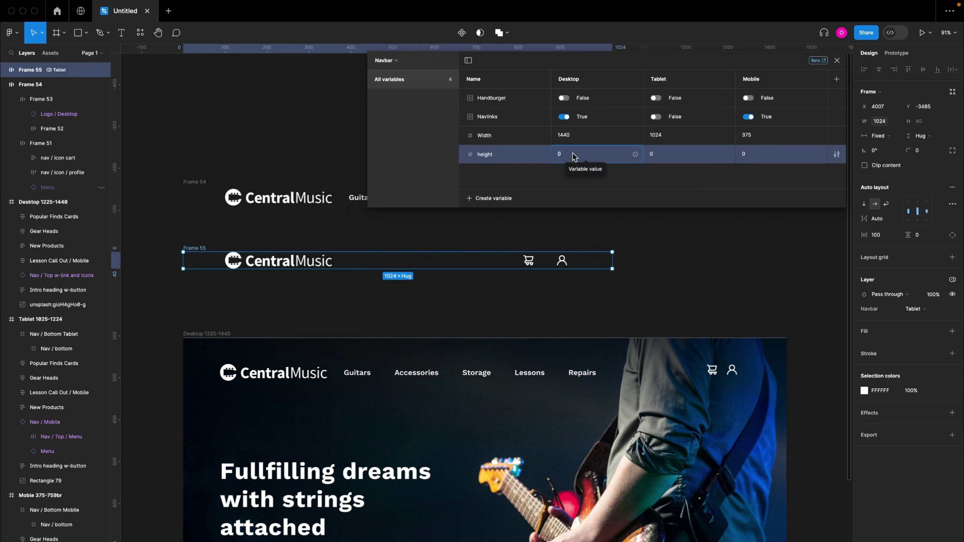
pyautogui.write('54')
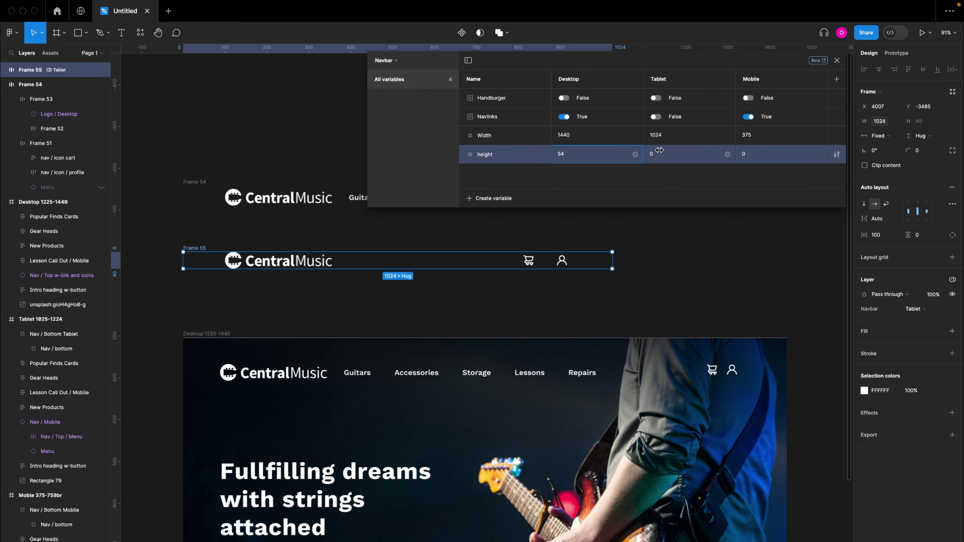
pyautogui.click(656, 153)
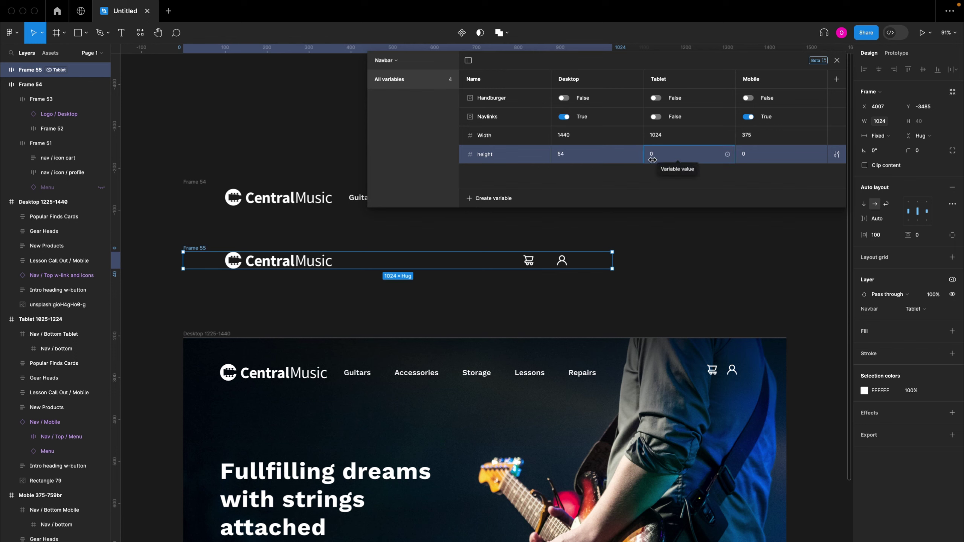
pyautogui.write('54')
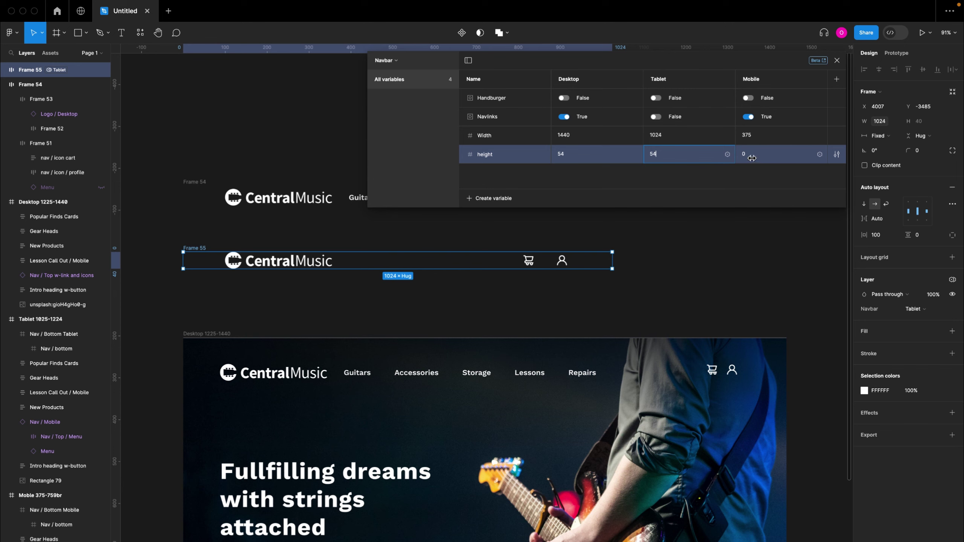
pyautogui.click(744, 157)
pyautogui.write('5')
pyautogui.click(837, 61)
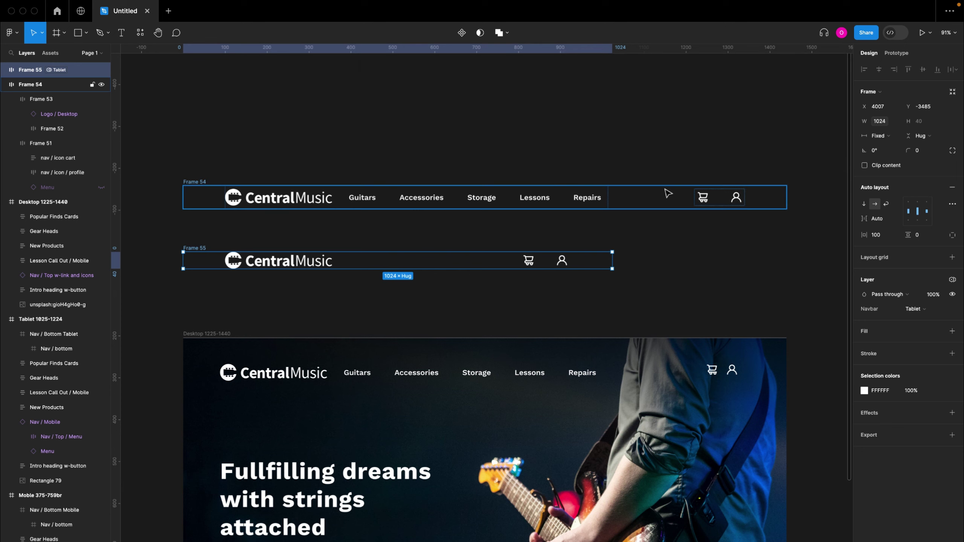
# Step: Apply the height variable to the height of the tablet navbar, Frame 55
pyautogui.click(940, 123)
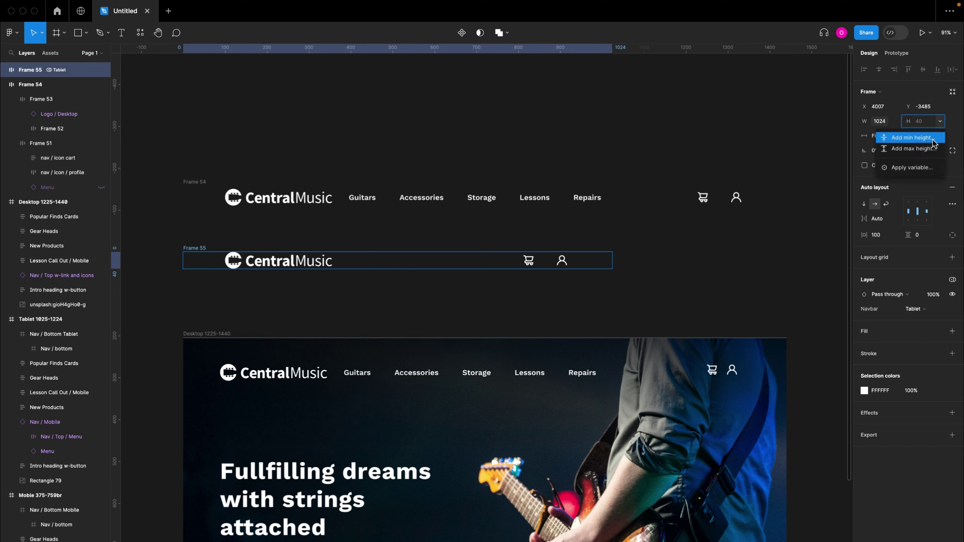
pyautogui.click(911, 168)
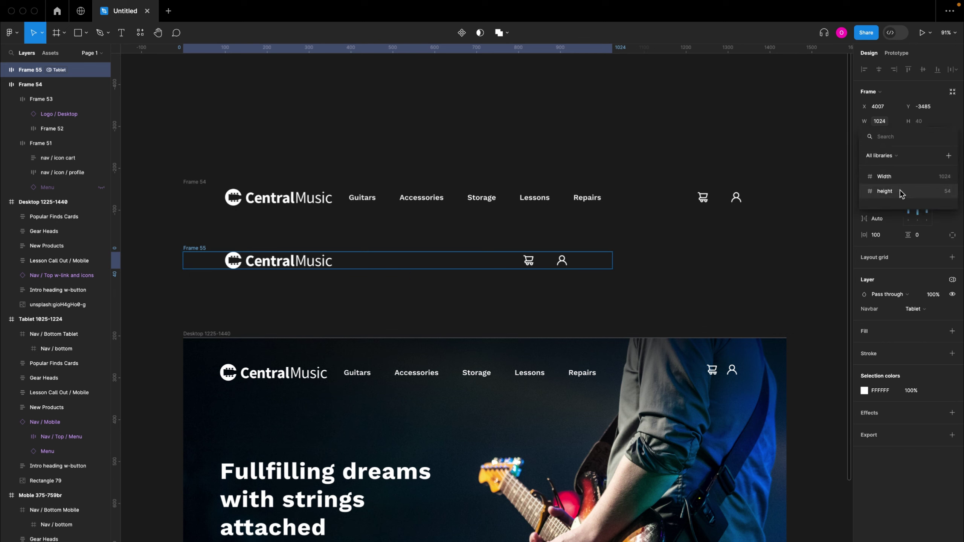
pyautogui.click(901, 192)
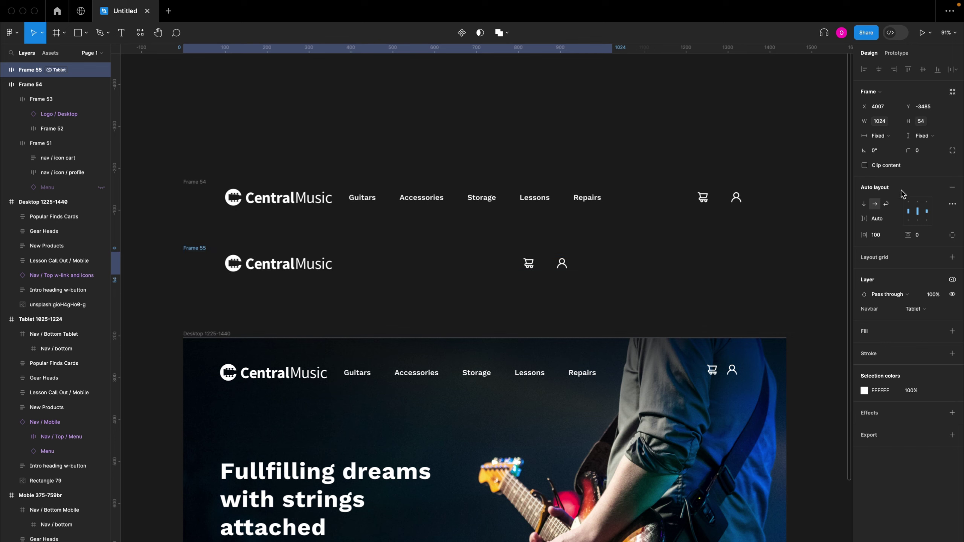
pyautogui.click(200, 183)
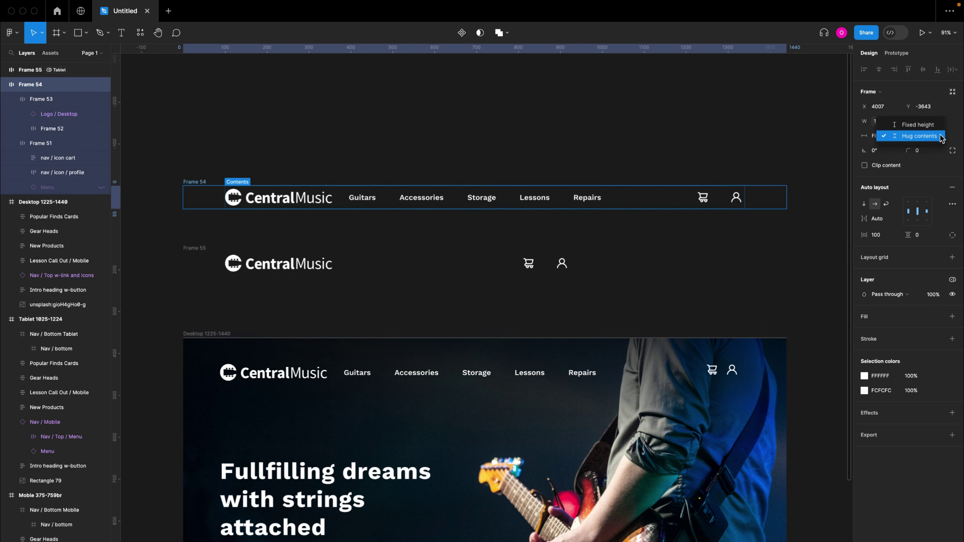
pyautogui.click(941, 121)
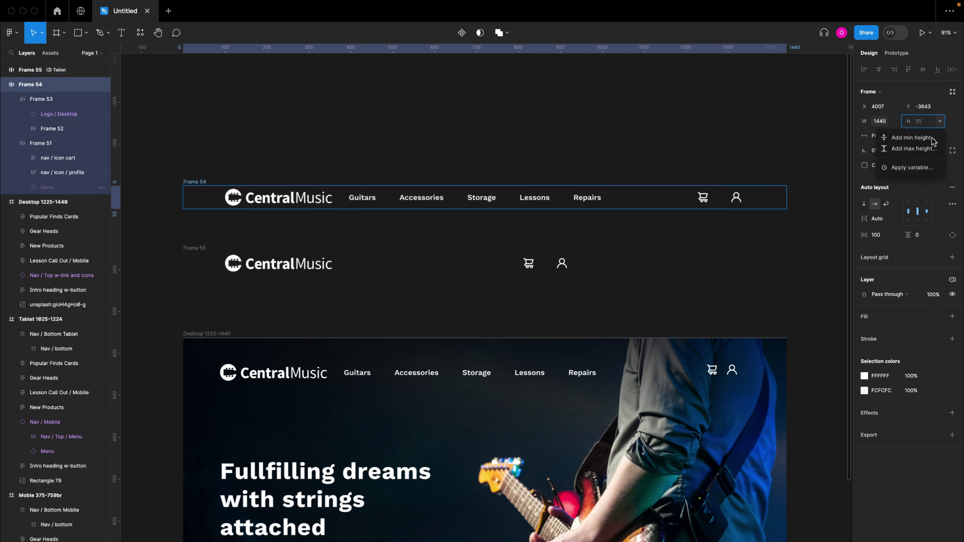
pyautogui.click(910, 167)
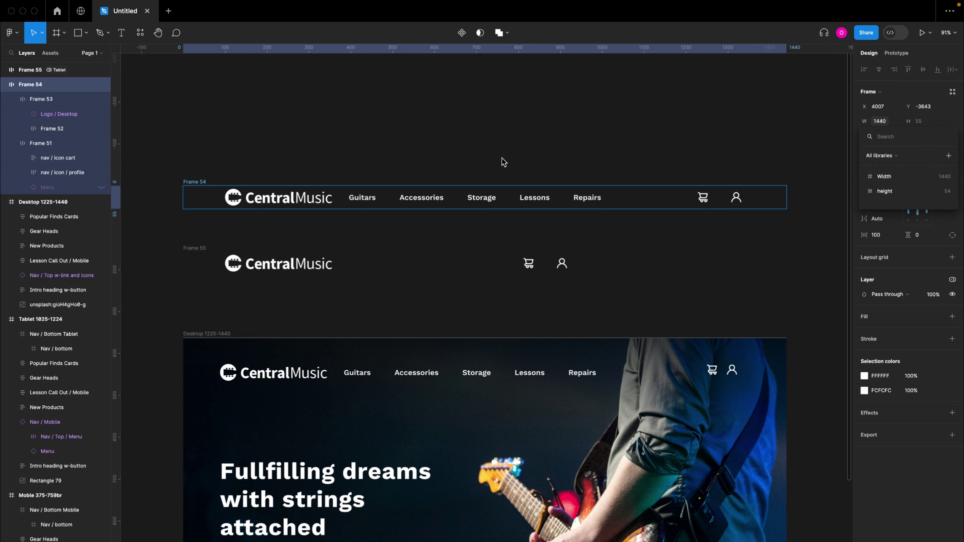
pyautogui.press('Escape')
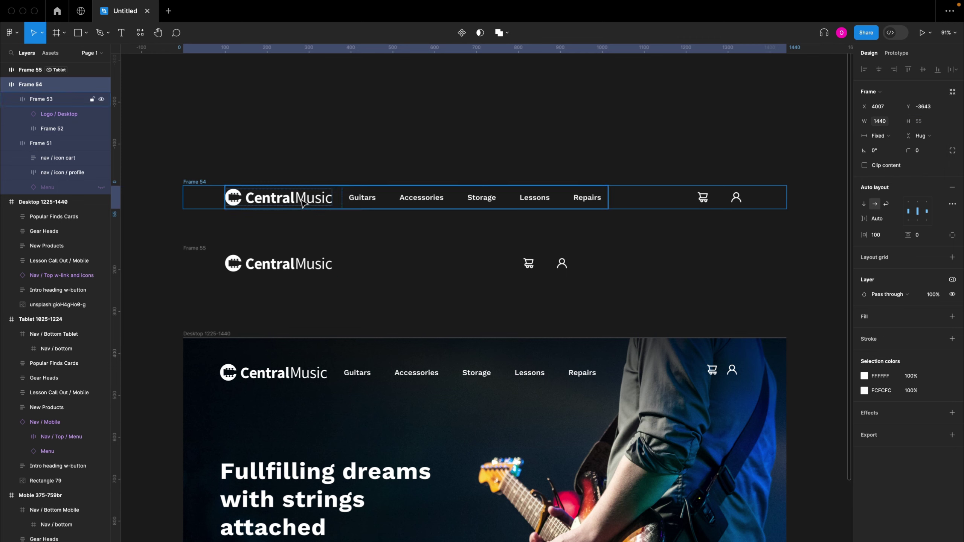
pyautogui.click(207, 253)
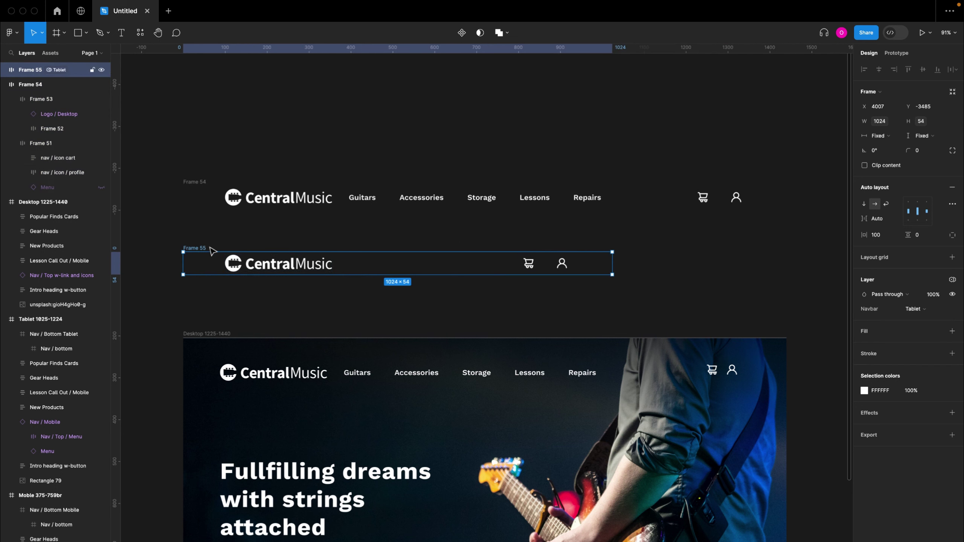
# Step: Bind the height of the desktop navbar, Frame 54, to the height variable
pyautogui.click(202, 189)
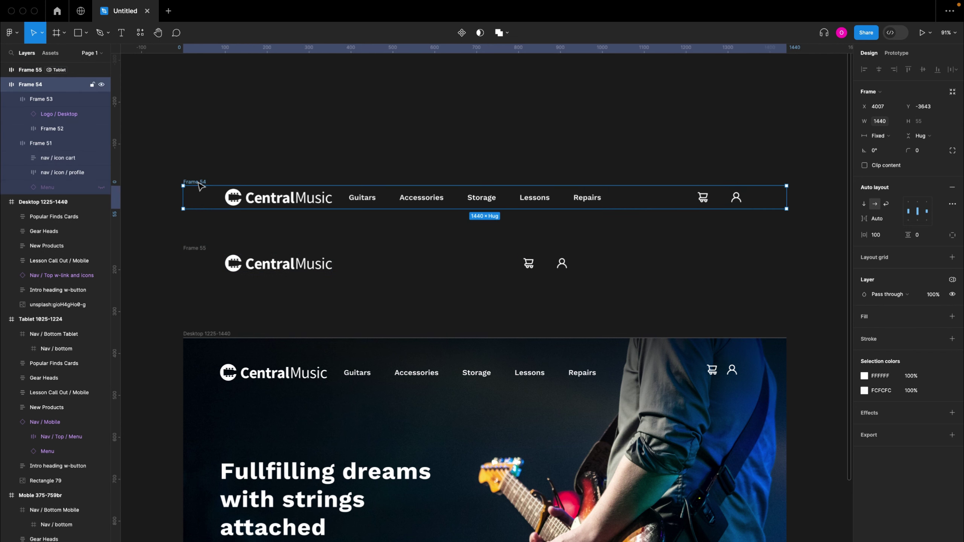
pyautogui.click(937, 129)
pyautogui.click(909, 171)
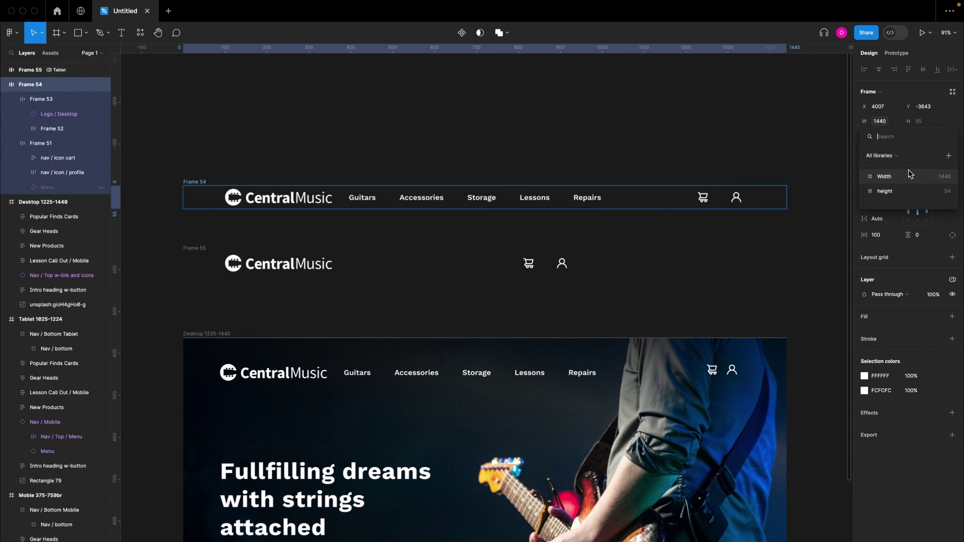
pyautogui.click(893, 191)
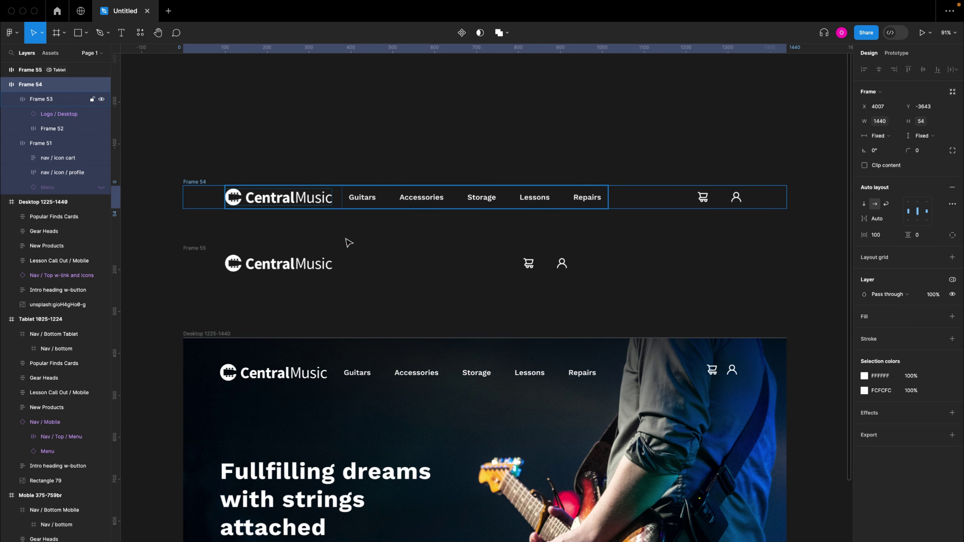
# Step: Set the Handburger variable to True for the Tablet mode in the local variables
pyautogui.click(370, 263)
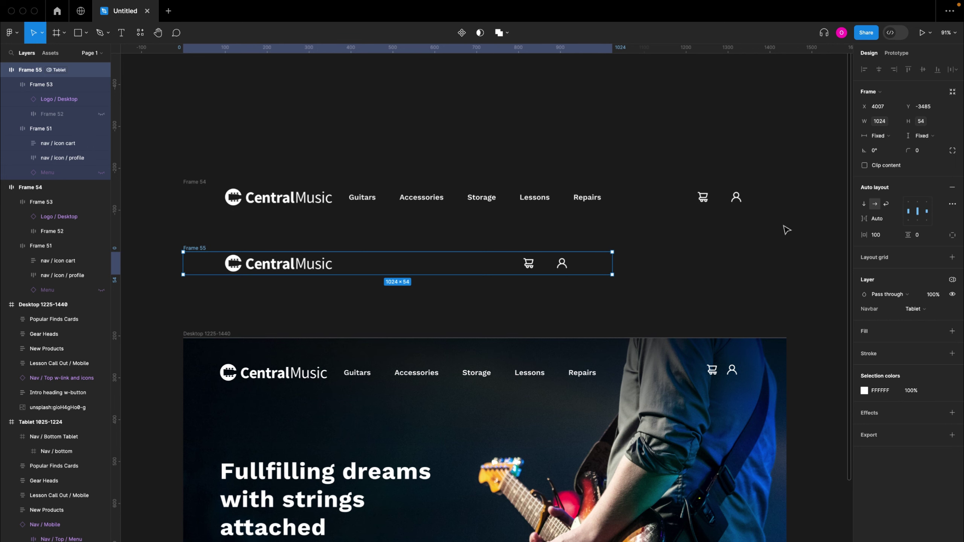
pyautogui.click(780, 114)
pyautogui.click(952, 110)
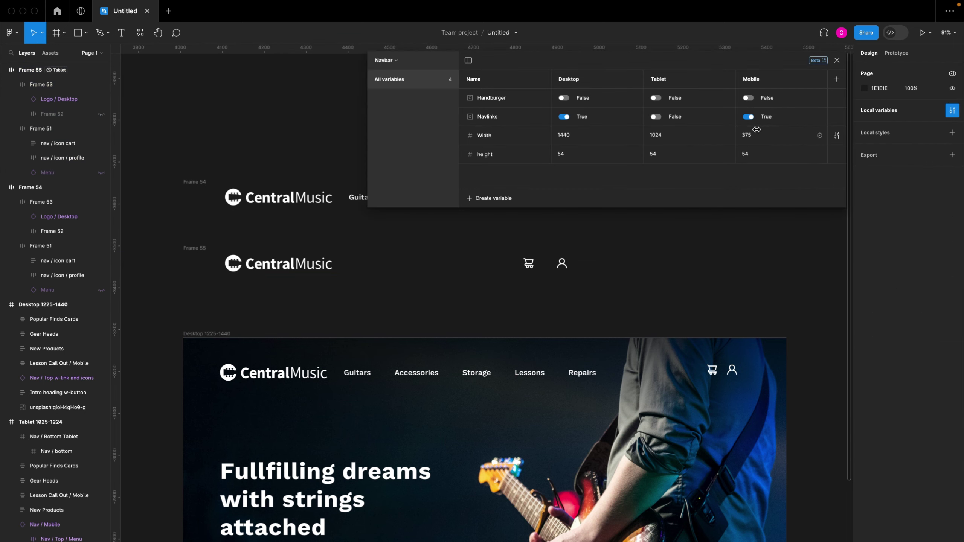
pyautogui.click(655, 98)
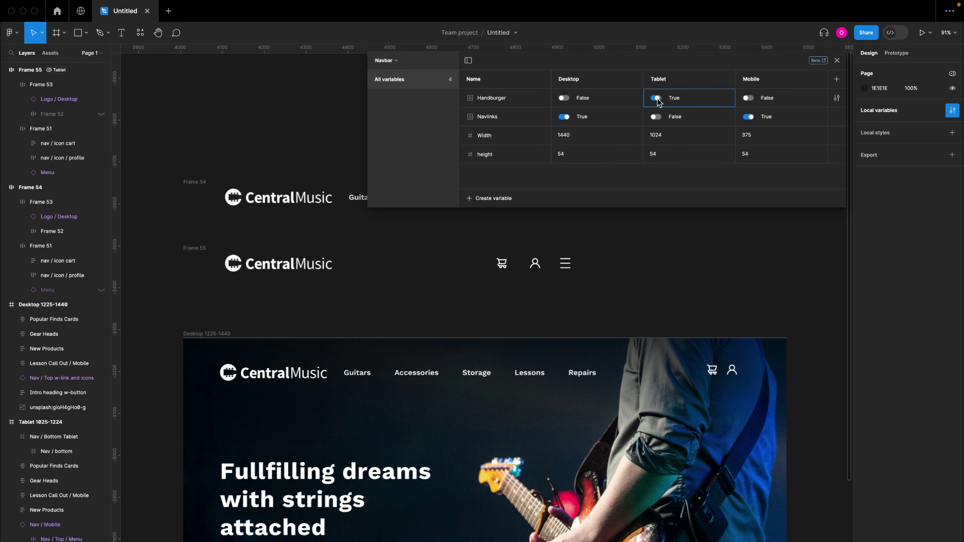
pyautogui.click(837, 60)
# Step: Move the tablet navbar frame up slightly and place a duplicate of it directly below, above the Desktop 1225-1440 frame
pyautogui.click(195, 251)
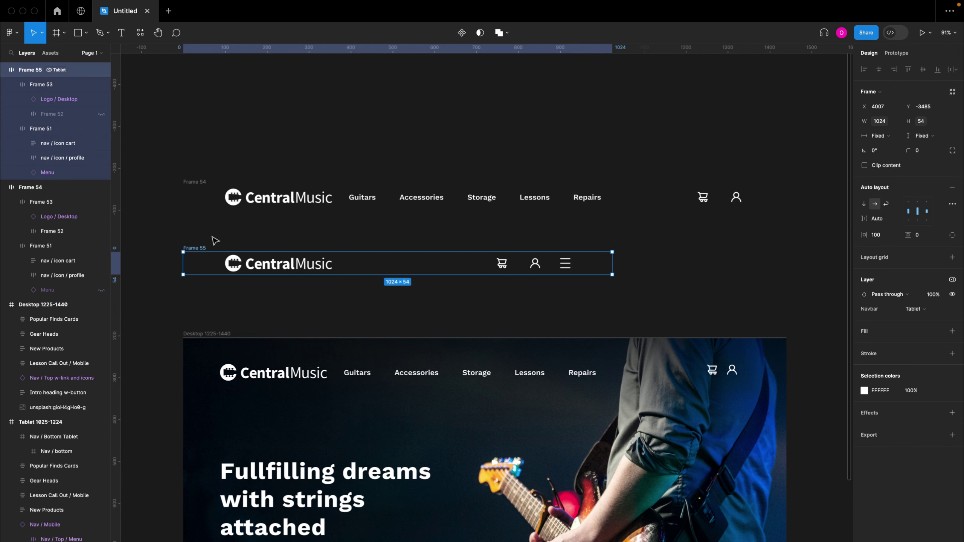
pyautogui.moveTo(200, 251); pyautogui.dragTo(197, 280)
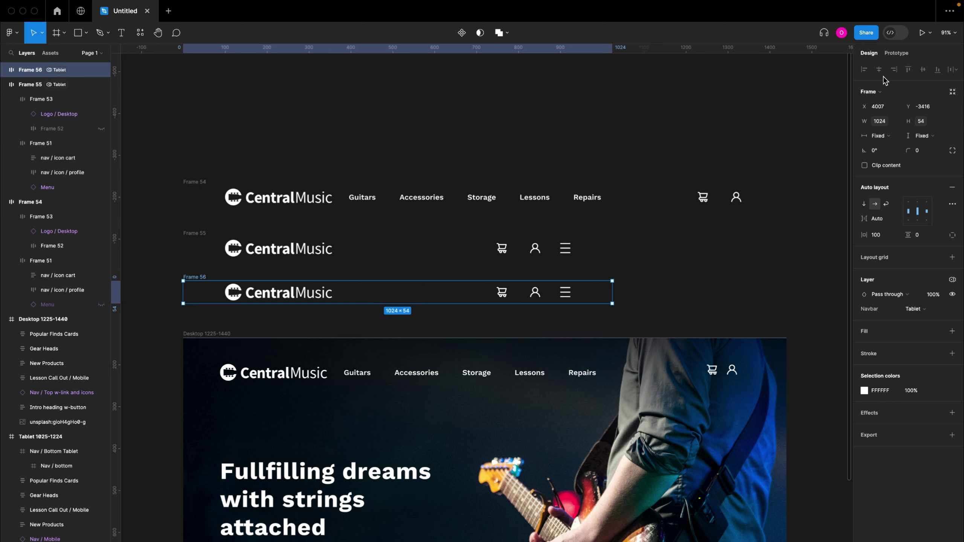
pyautogui.click(784, 132)
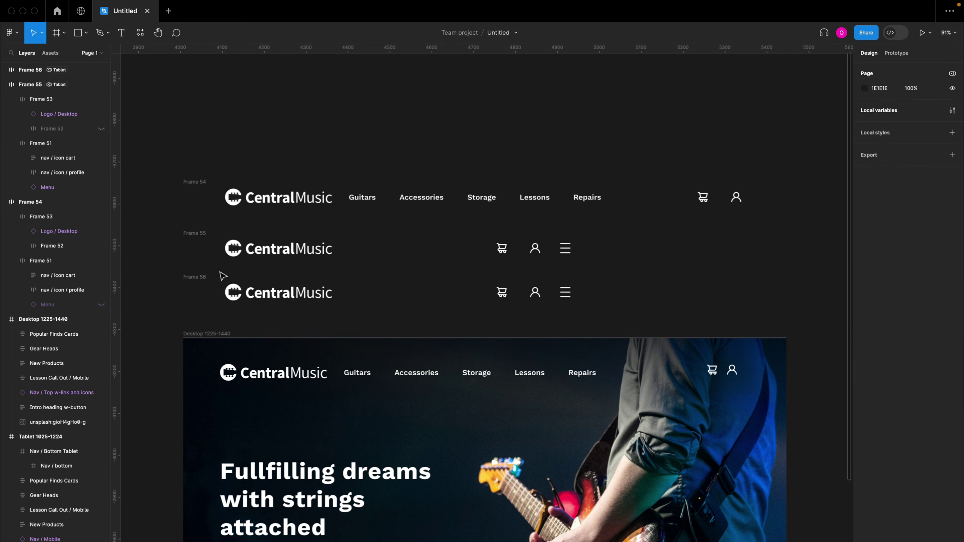
# Step: Apply the Navbar collection's Mobile mode to the new duplicate, Frame 56
pyautogui.click(208, 277)
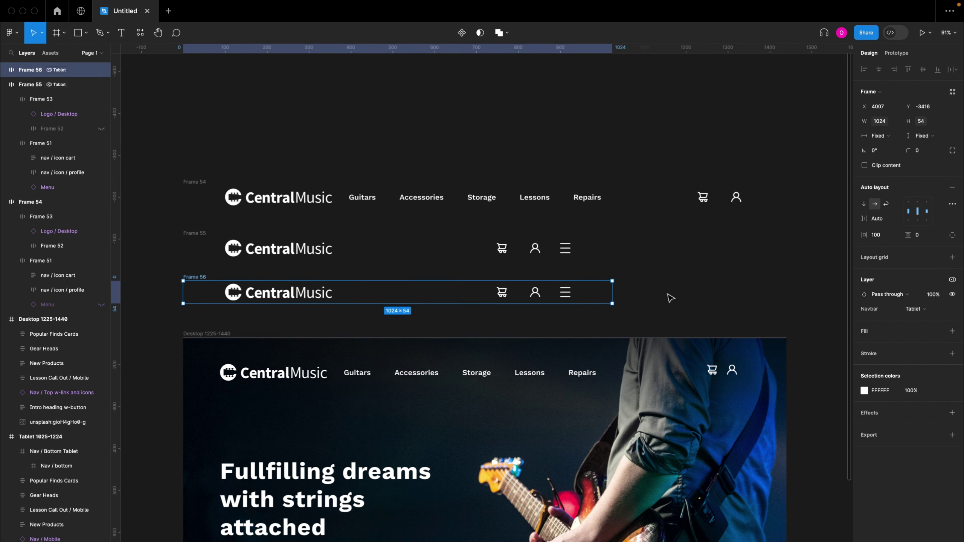
pyautogui.click(952, 279)
pyautogui.moveTo(905, 309)
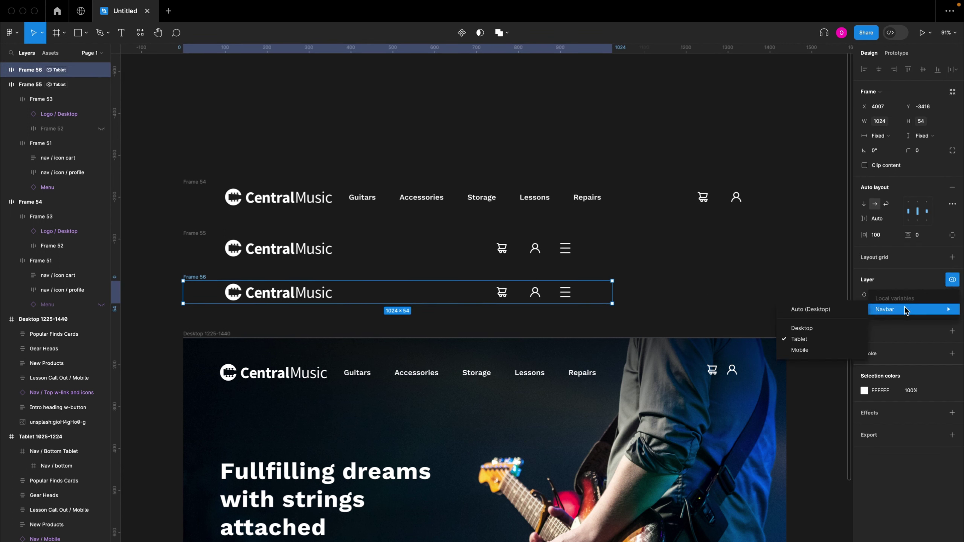
pyautogui.click(799, 350)
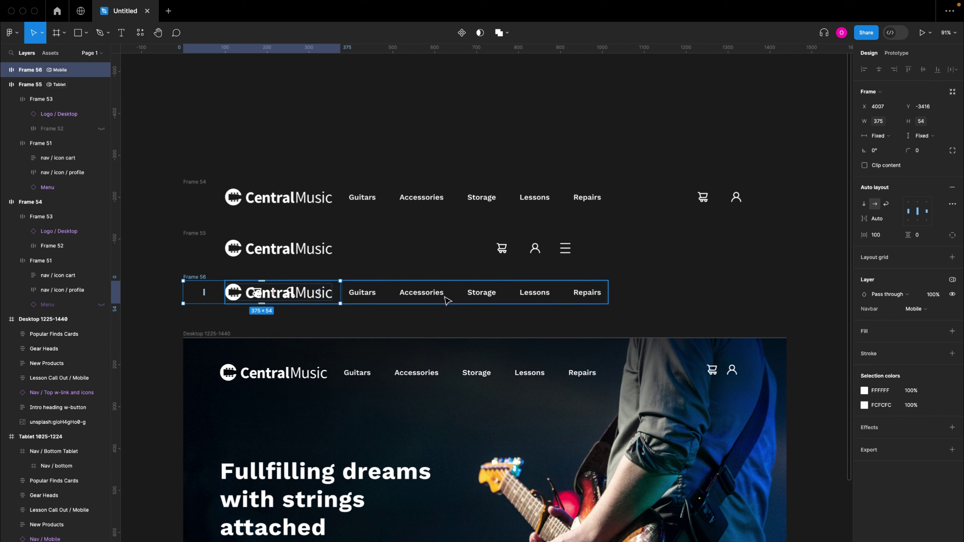
# Step: Set the Handburger variable to True and the Navlinks variable to False for the Mobile mode
pyautogui.click(652, 288)
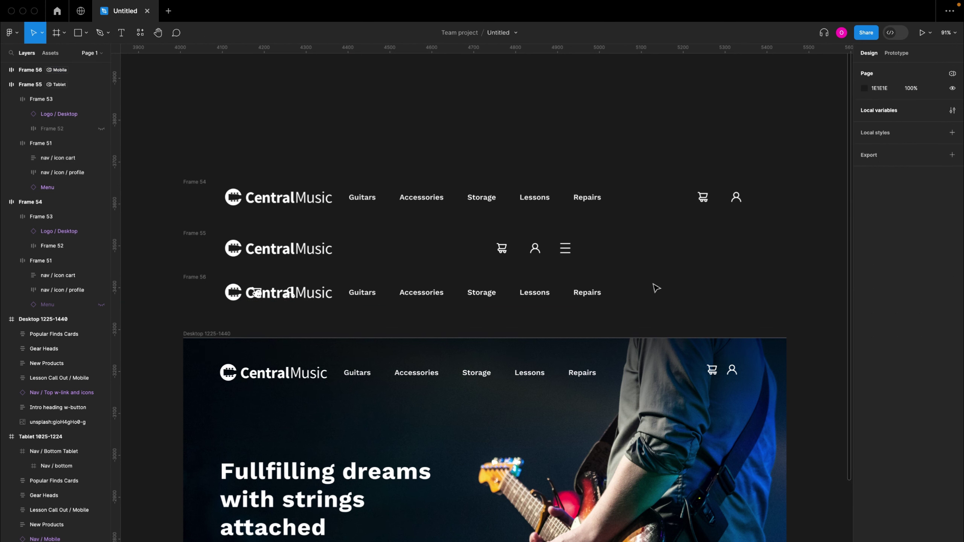
pyautogui.click(951, 110)
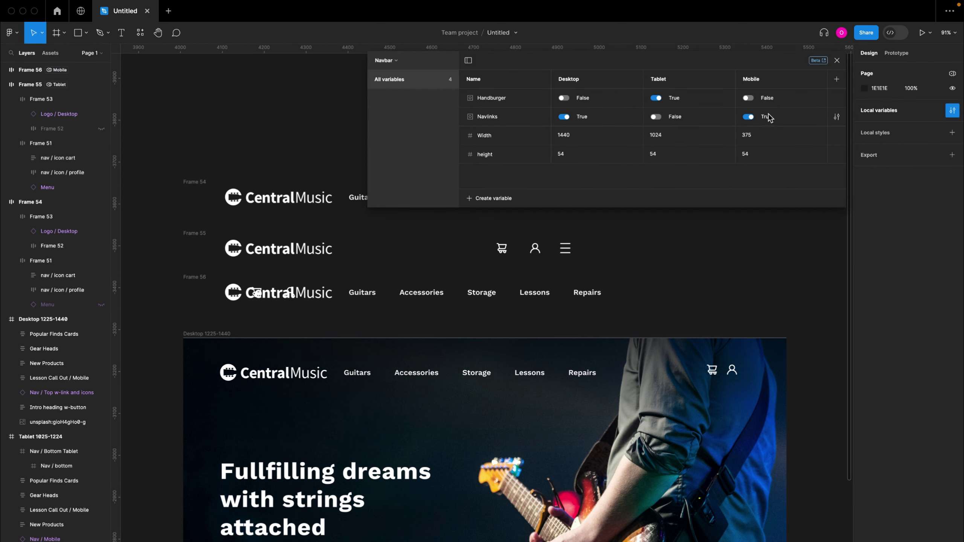
pyautogui.click(748, 98)
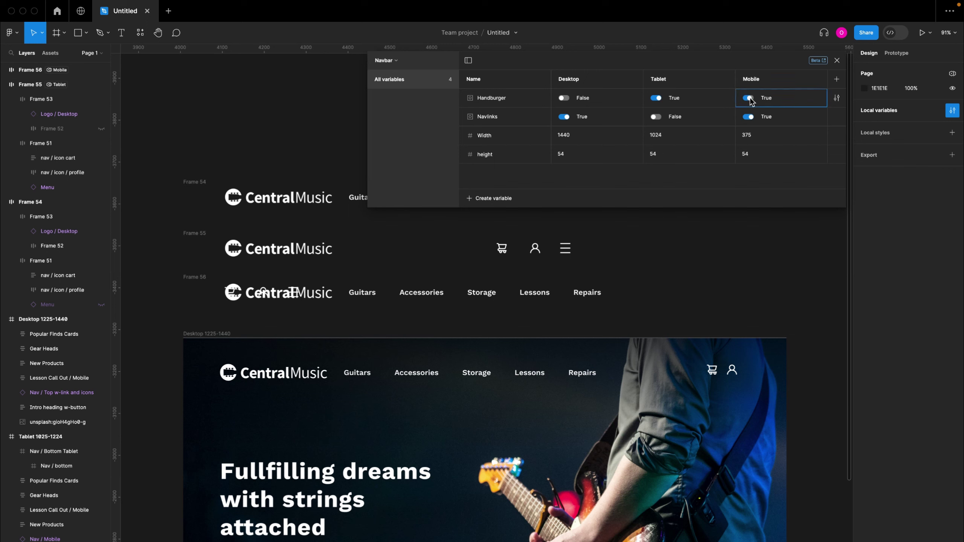
pyautogui.click(747, 117)
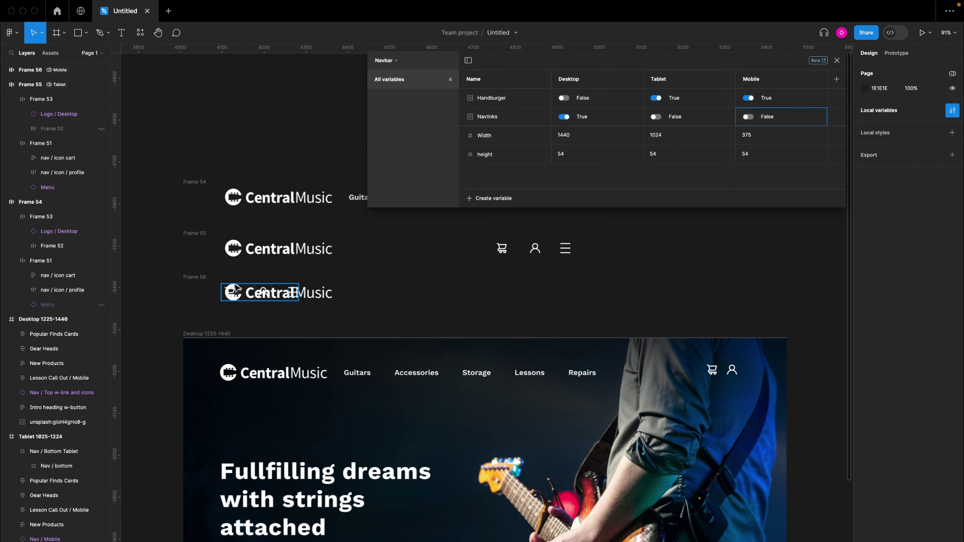
# Step: Check the horizontal padding of the mobile navbar, Frame 56, against the desktop navbar, Frame 54
pyautogui.click(198, 287)
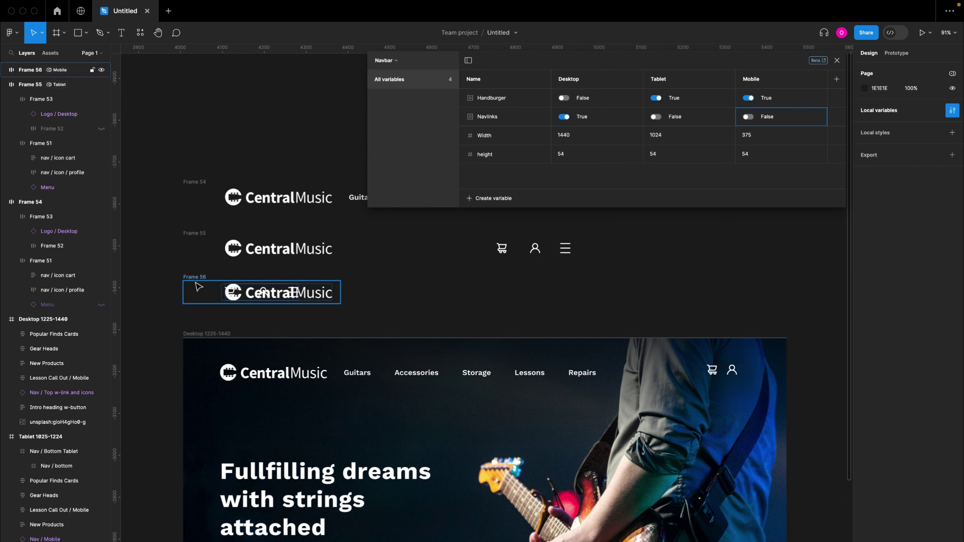
pyautogui.click(199, 287)
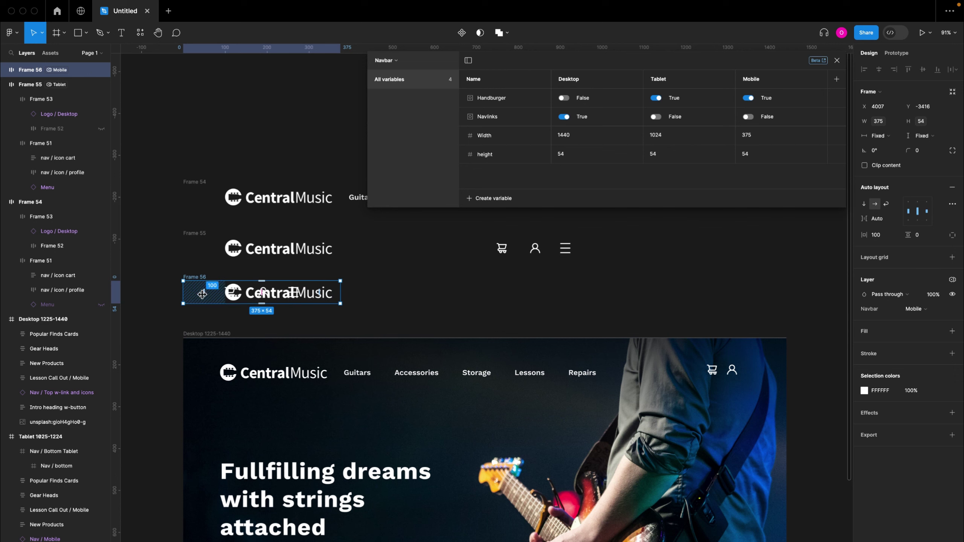
pyautogui.click(211, 202)
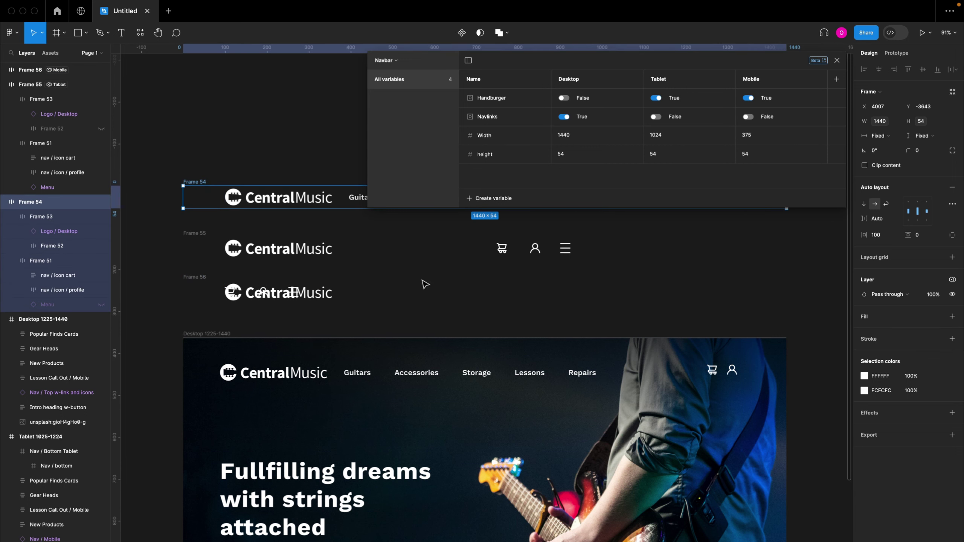
pyautogui.click(427, 297)
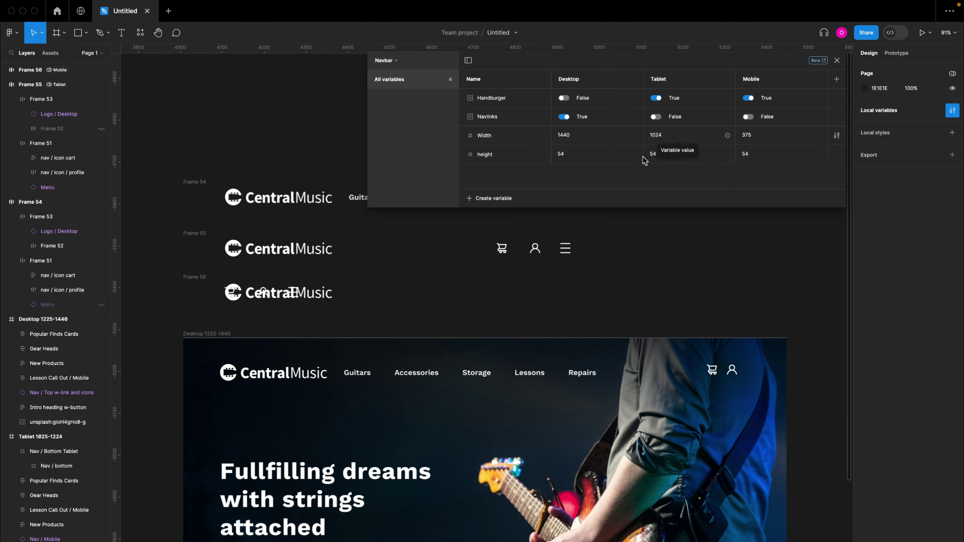
# Step: Create a number variable named Padding in the Navbar collection with values 100 for Desktop, 60 for Tablet and 16 for Mobile
pyautogui.click(512, 200)
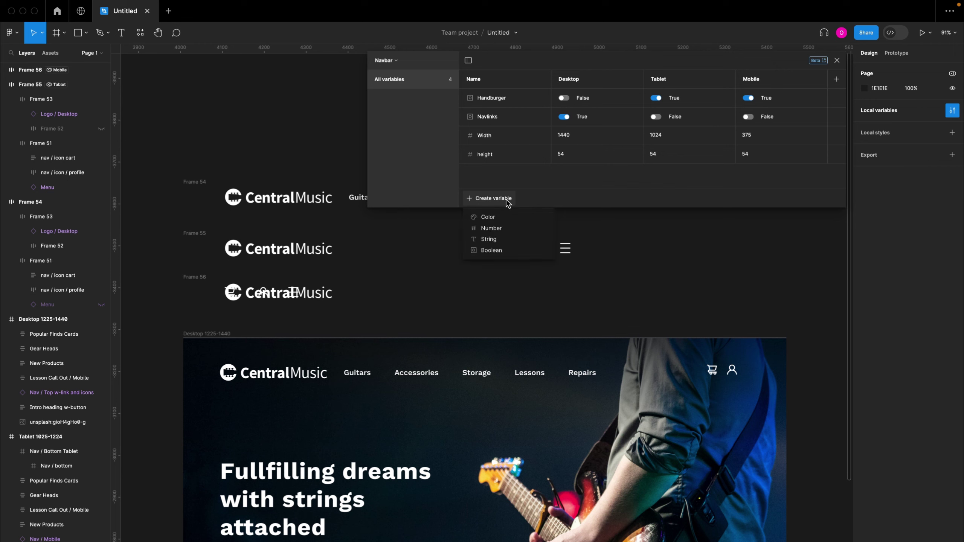
pyautogui.click(491, 229)
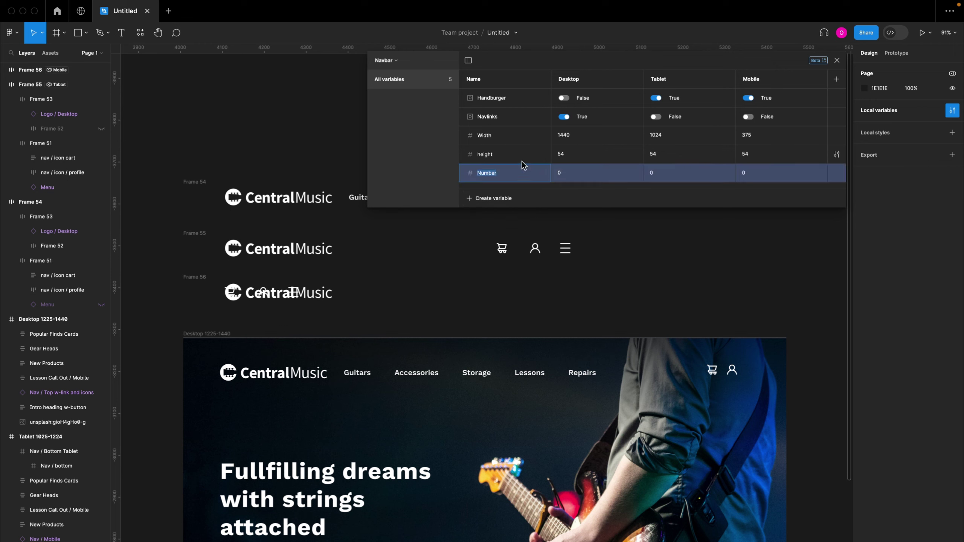
pyautogui.write('Padding')
pyautogui.click(563, 173)
pyautogui.write('100')
pyautogui.write('60')
pyautogui.click(749, 174)
pyautogui.write('16')
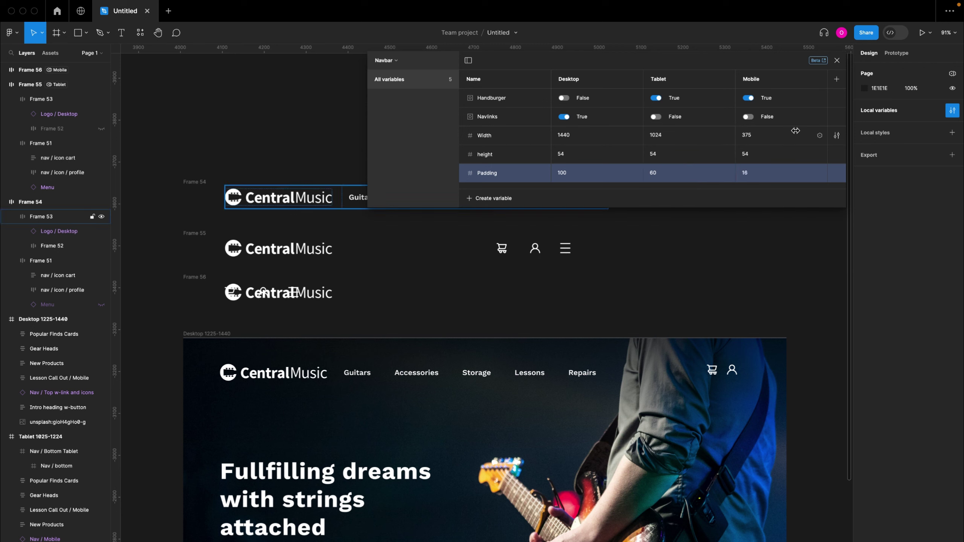
pyautogui.click(836, 61)
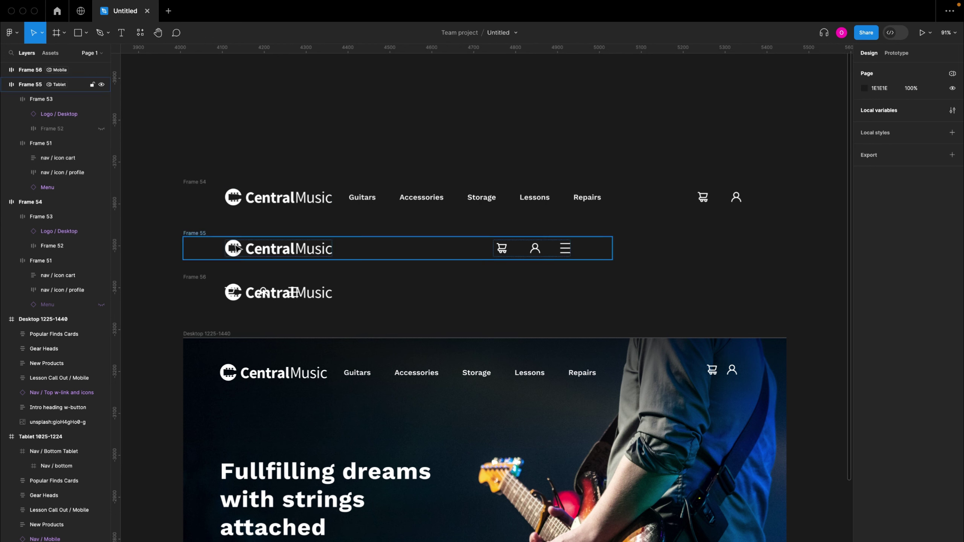
# Step: Delete the desktop and tablet navbar copies, Frame 54 and Frame 55, and move Frame 56 up into the freed space
pyautogui.click(211, 294)
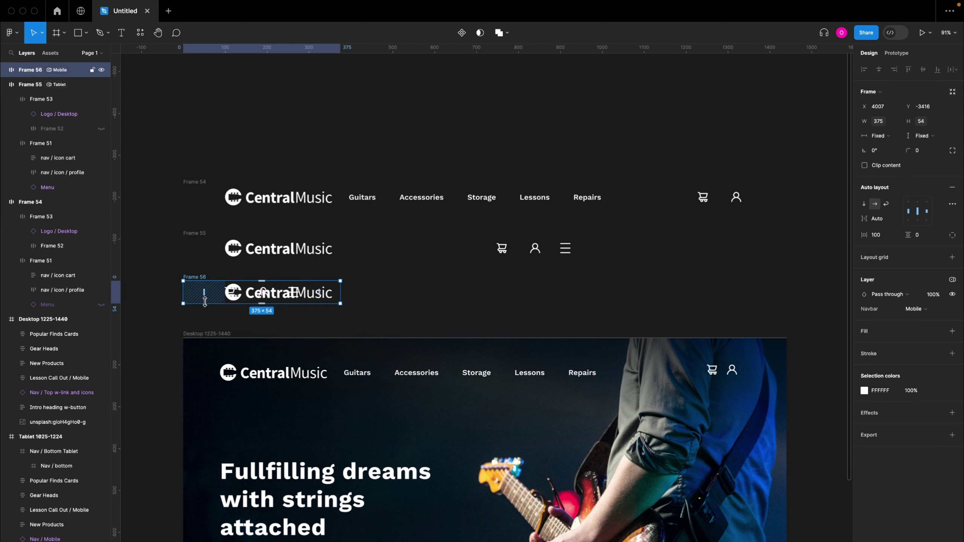
pyautogui.click(206, 239)
pyautogui.keyDown('shift'); pyautogui.click(202, 184); pyautogui.keyUp('shift')
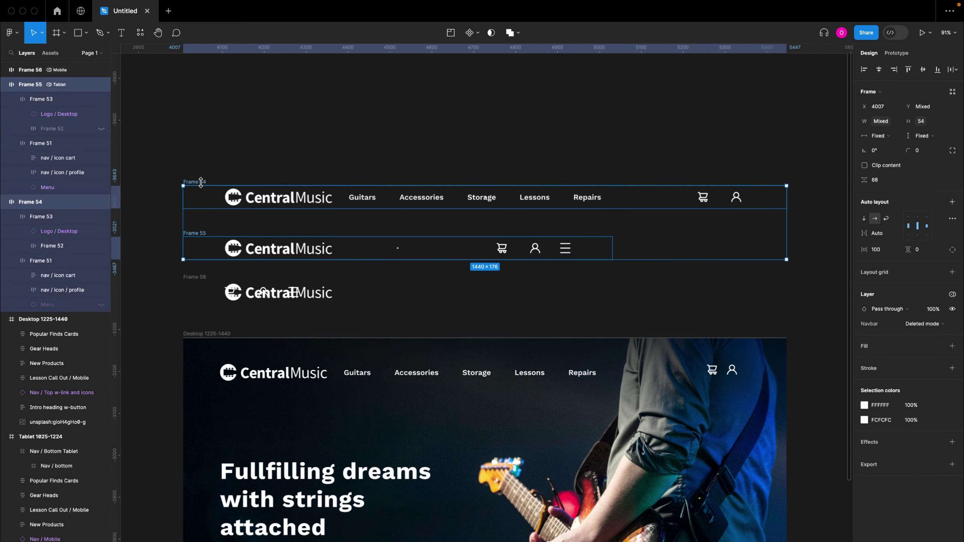
pyautogui.press('Delete')
pyautogui.moveTo(198, 281); pyautogui.dragTo(205, 220)
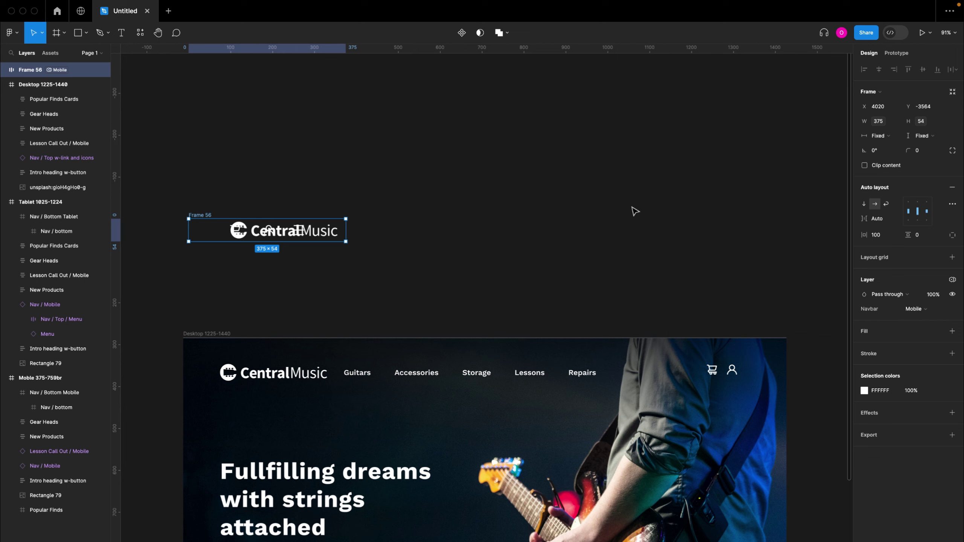
pyautogui.click(757, 177)
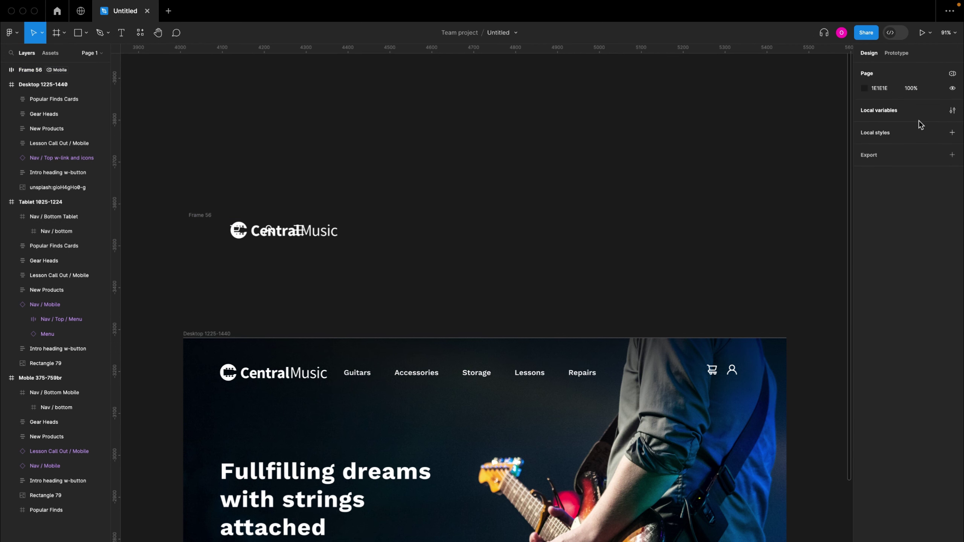
# Step: Bind the horizontal padding of Frame 56 to the Padding variable
pyautogui.click(952, 111)
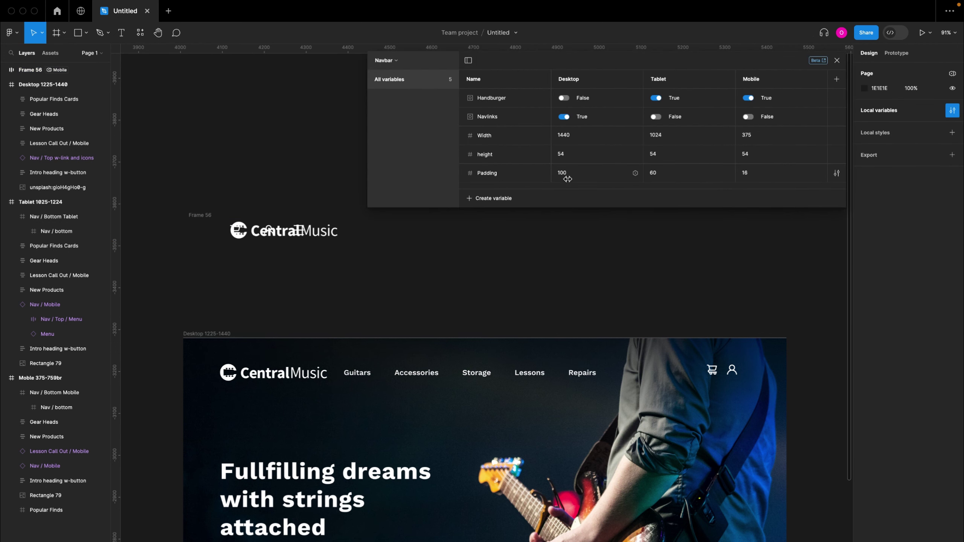
pyautogui.click(836, 60)
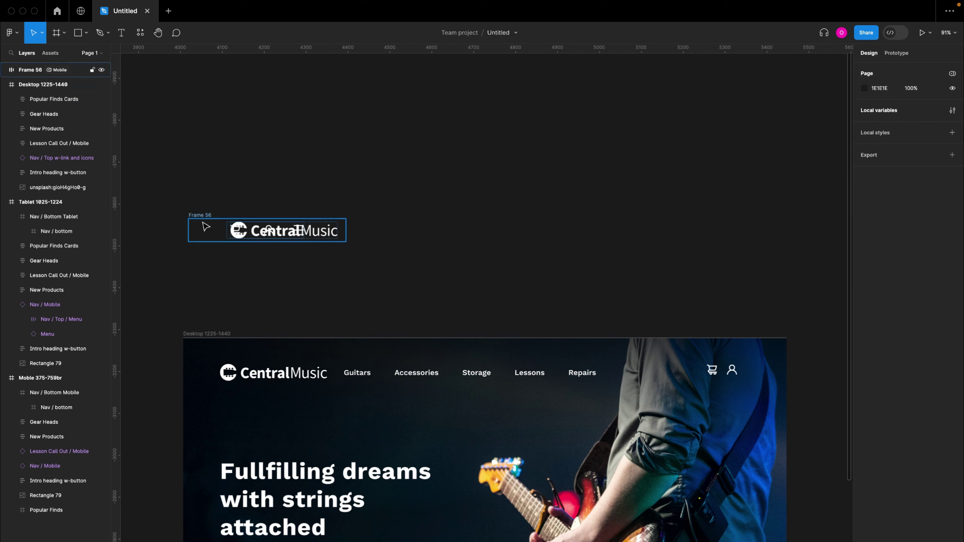
pyautogui.click(204, 224)
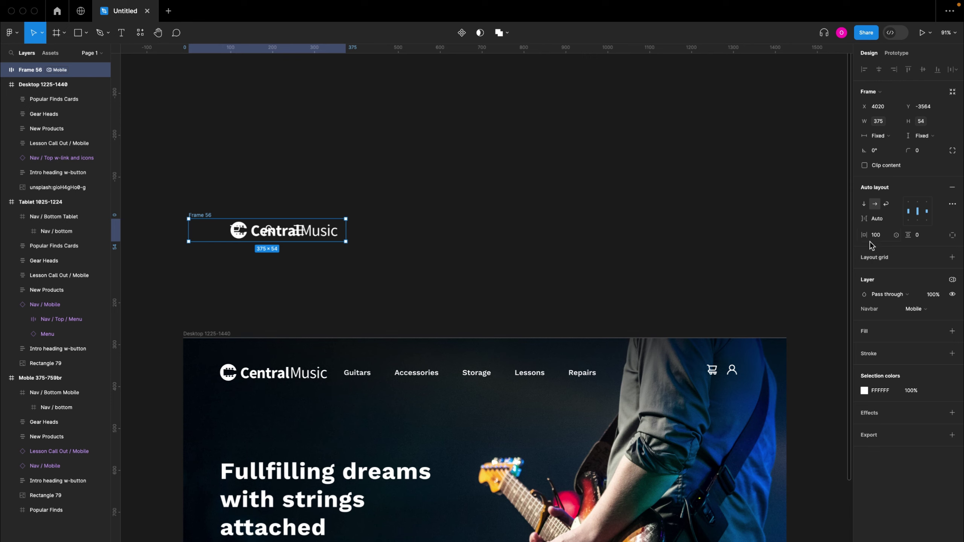
pyautogui.click(896, 235)
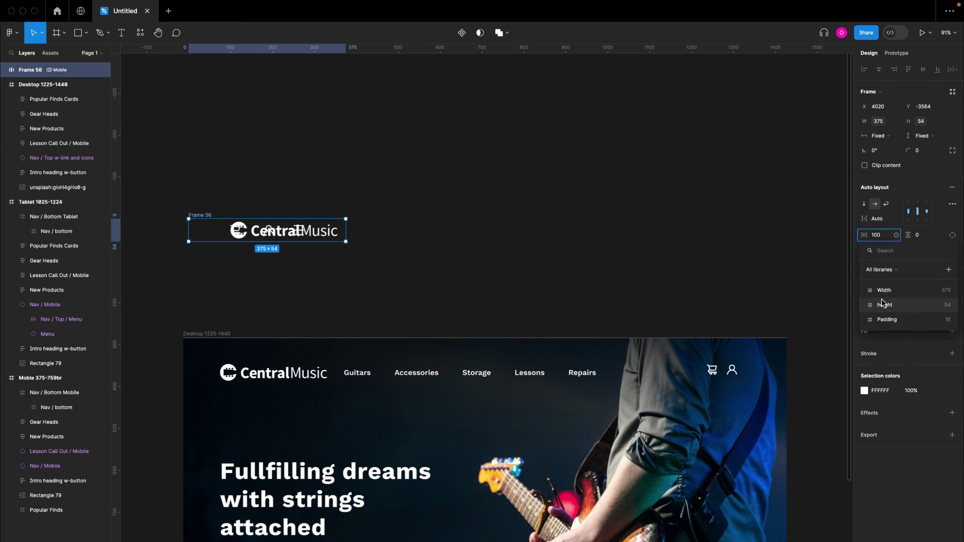
pyautogui.click(886, 319)
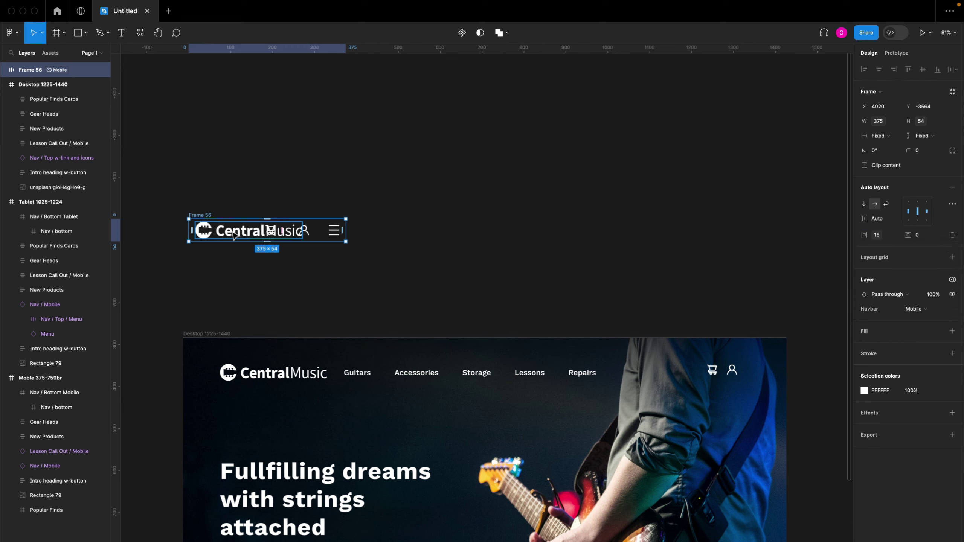
# Step: Switch Frame 56 to the Navbar collection's Tablet mode
pyautogui.scroll(5, 231, 266)
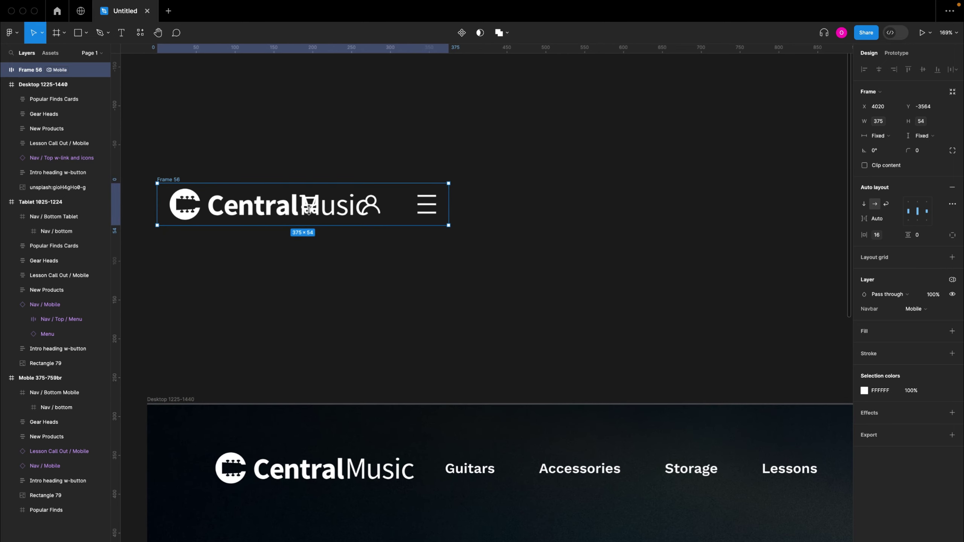
pyautogui.scroll(8, 316, 211)
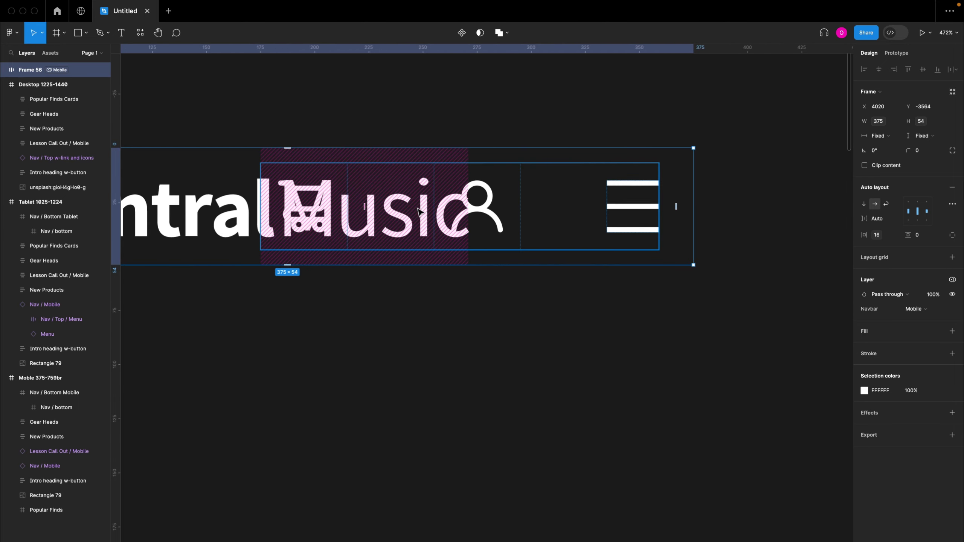
pyautogui.scroll(-6, 476, 238)
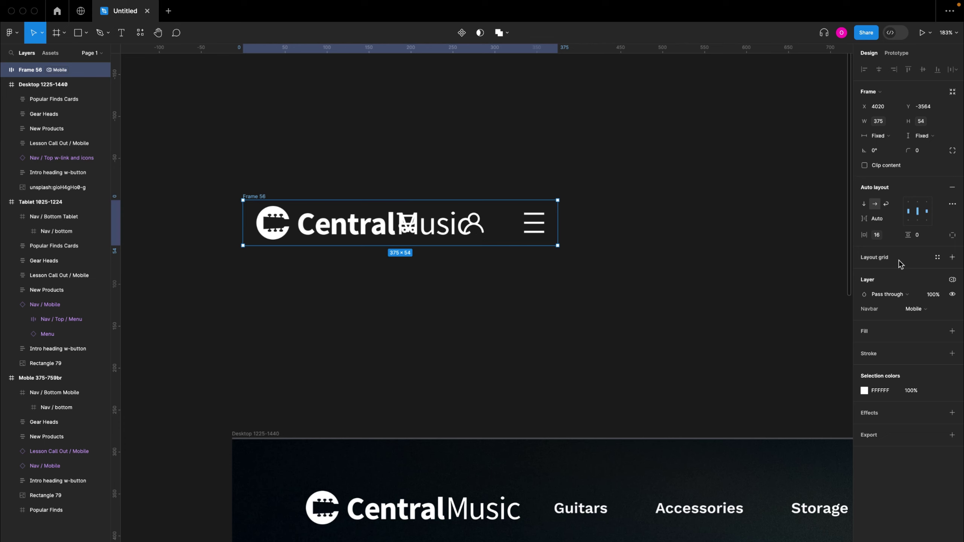
pyautogui.click(952, 280)
pyautogui.moveTo(920, 309)
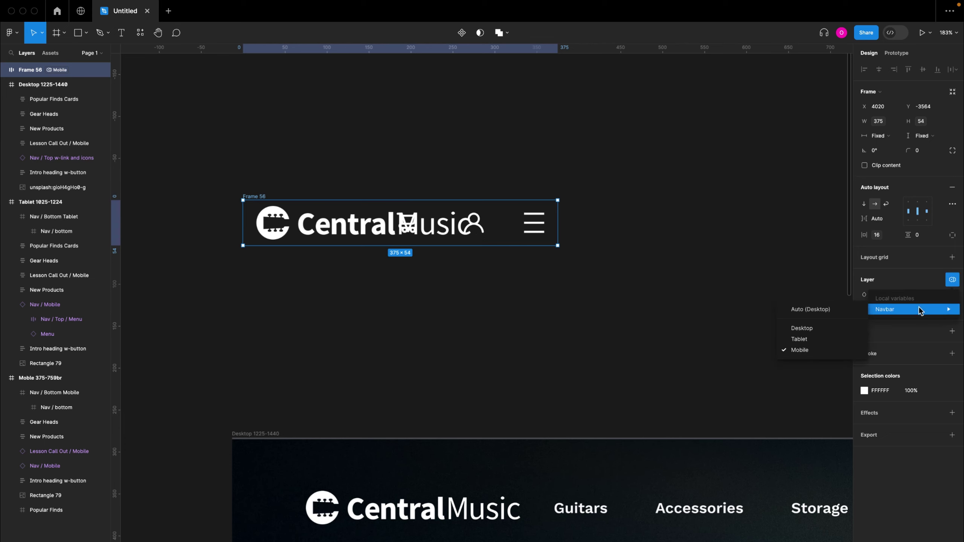
pyautogui.click(812, 339)
# Step: Wrap the cart and profile icons of Frame 56 together in their own auto layout frame inside Frame 51
pyautogui.scroll(-2, 717, 308)
pyautogui.scroll(-2, 719, 308)
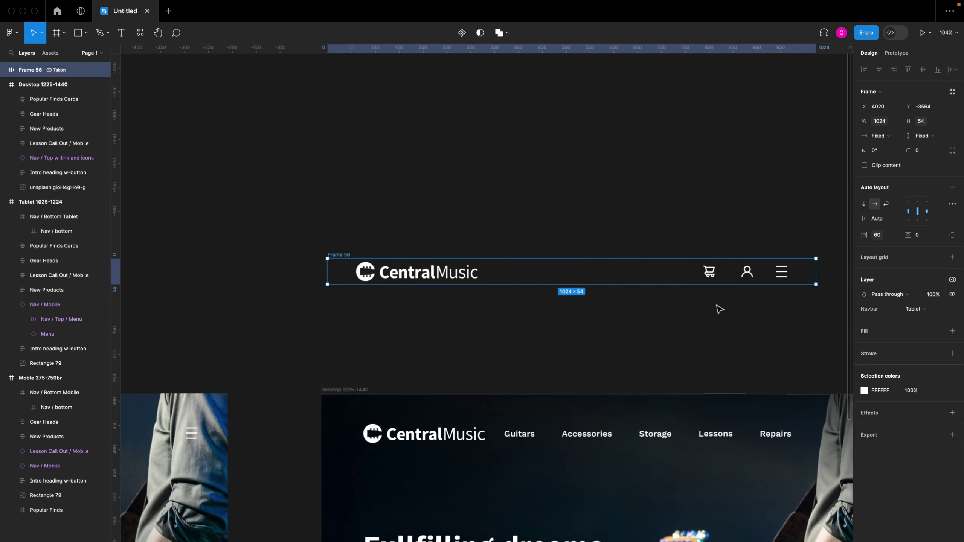
pyautogui.hscroll(3, 719, 308)
pyautogui.scroll(2, 719, 308)
pyautogui.doubleClick(621, 268)
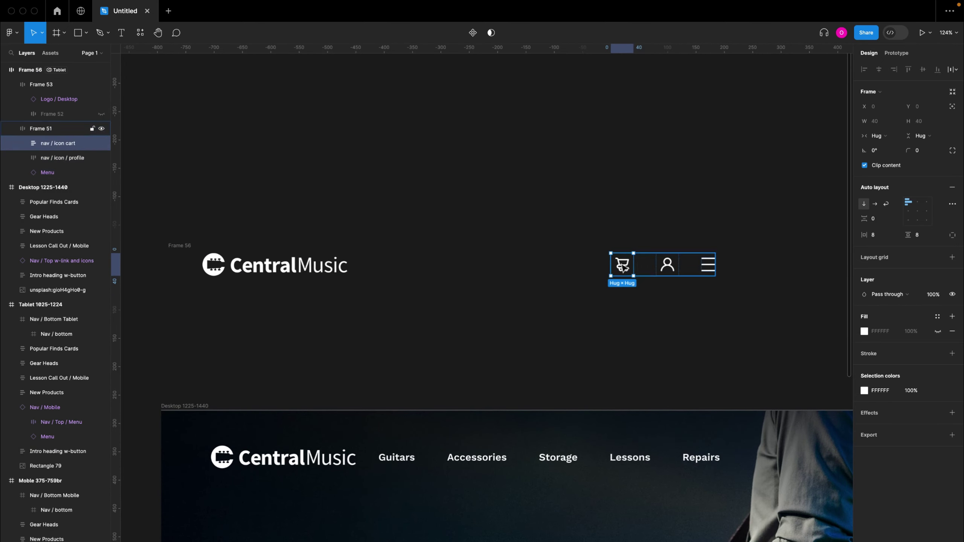
pyautogui.click(671, 267)
pyautogui.click(692, 320)
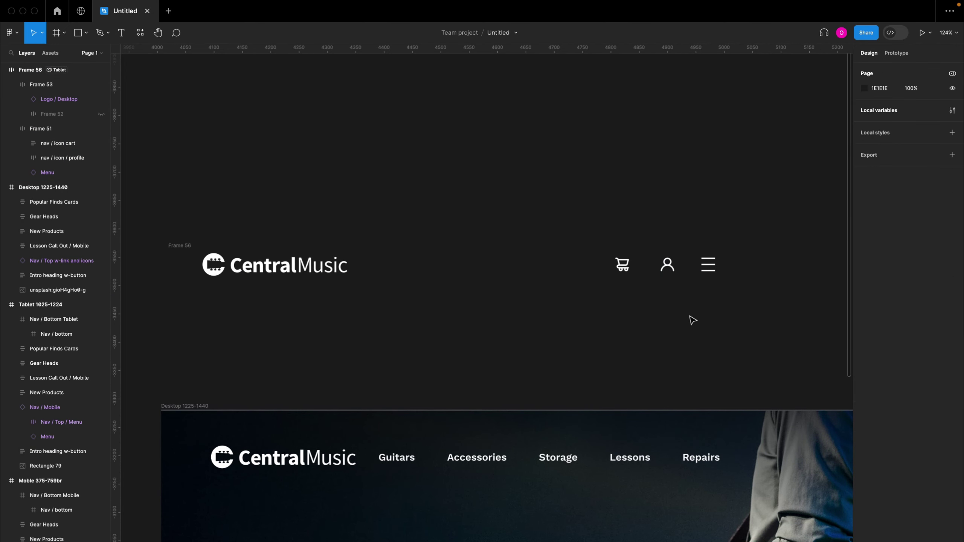
pyautogui.doubleClick(624, 270)
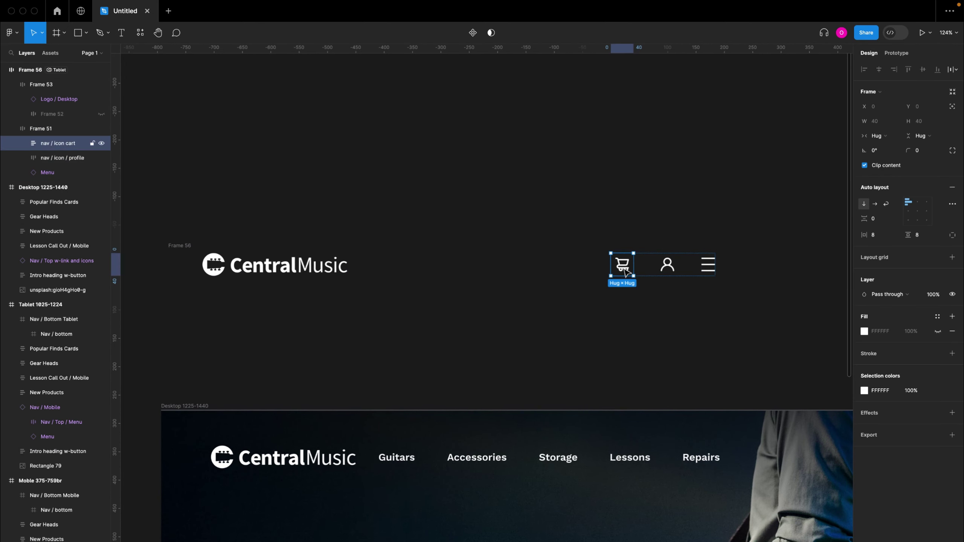
pyautogui.click(668, 265)
pyautogui.click(622, 268)
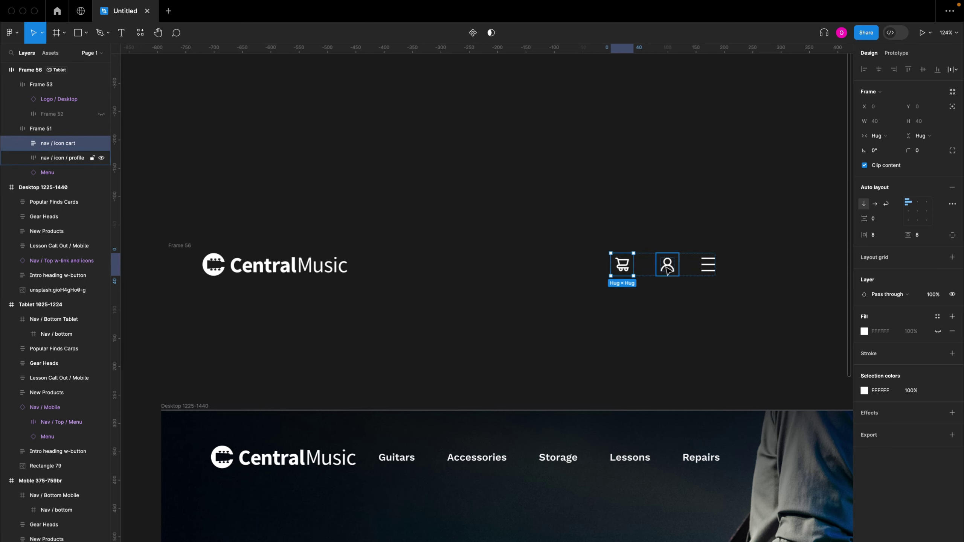
pyautogui.click(667, 265)
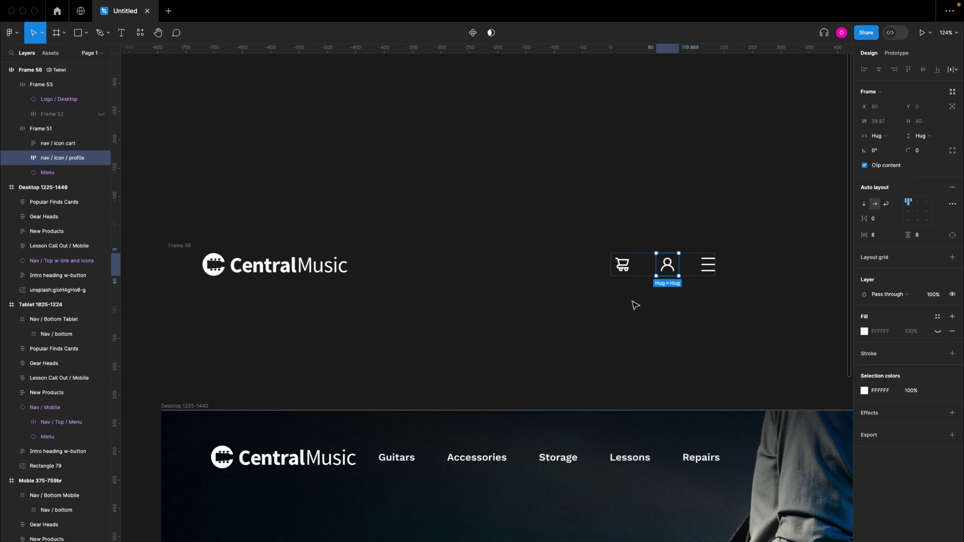
pyautogui.keyDown('shift'); pyautogui.click(631, 274); pyautogui.keyUp('shift')
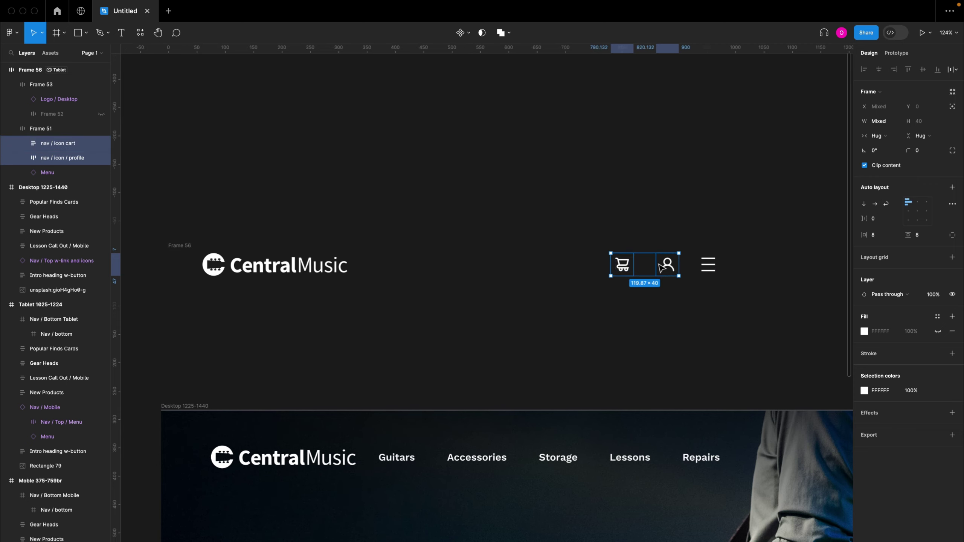
pyautogui.hotkey('shift', 'a')
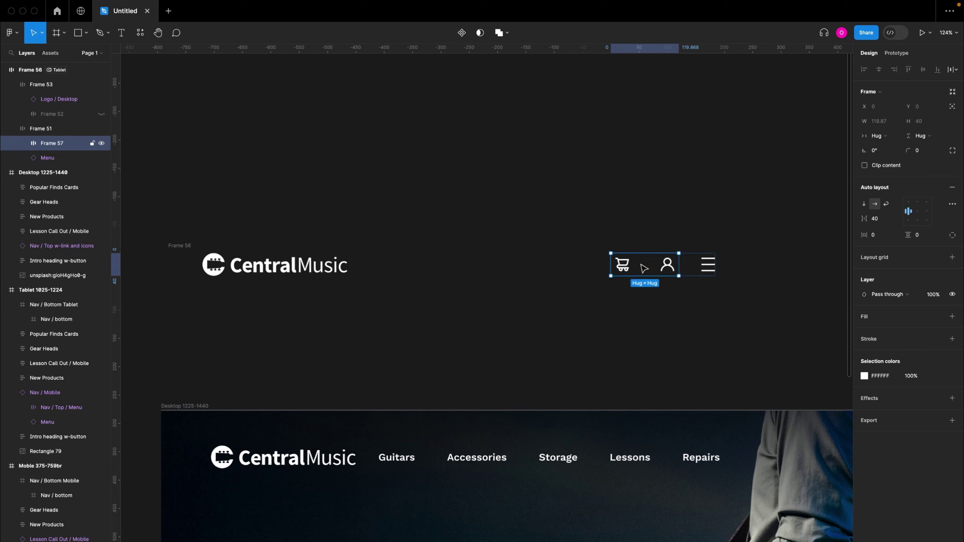
pyautogui.click(675, 214)
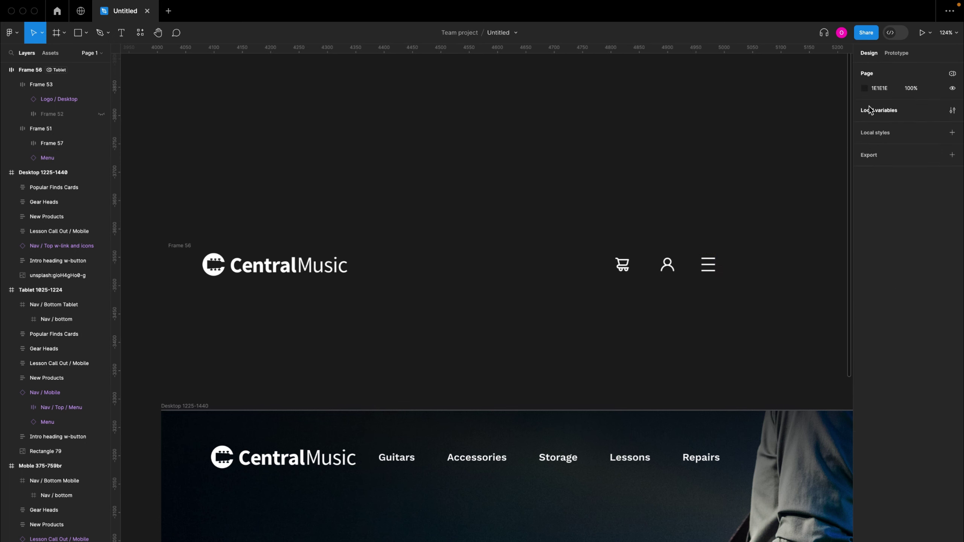
# Step: Create a boolean variable named Cart and Account that is True for Desktop and Tablet and False for Mobile
pyautogui.click(952, 110)
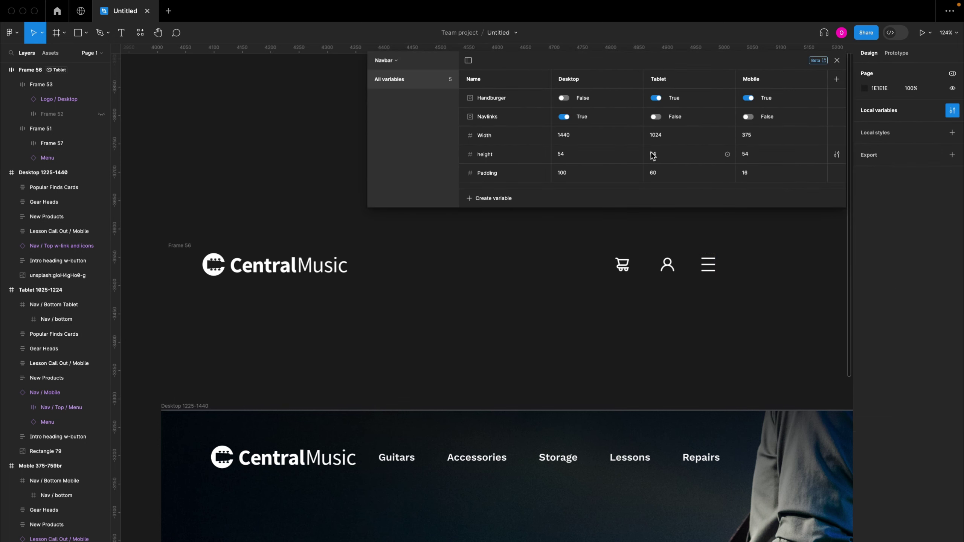
pyautogui.click(493, 198)
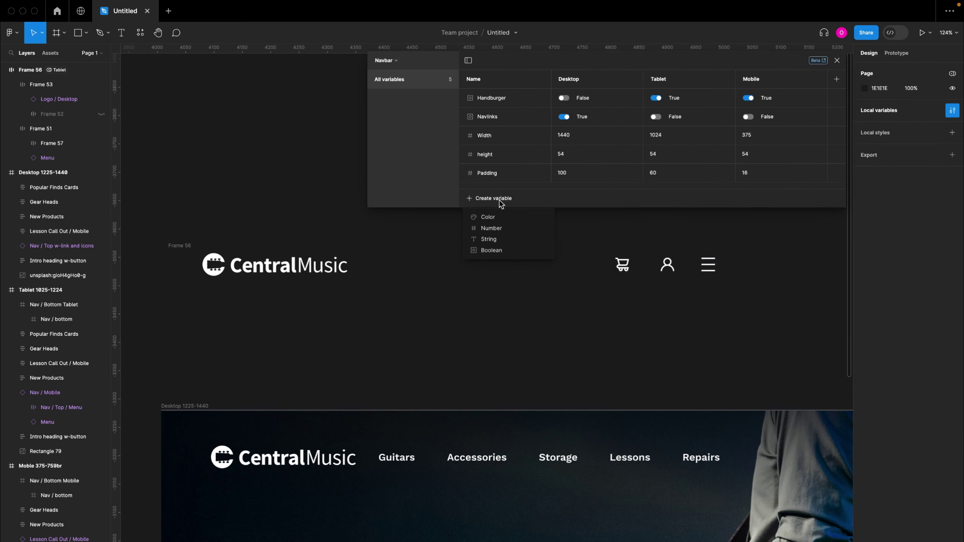
pyautogui.click(491, 250)
pyautogui.press('BackSpace')
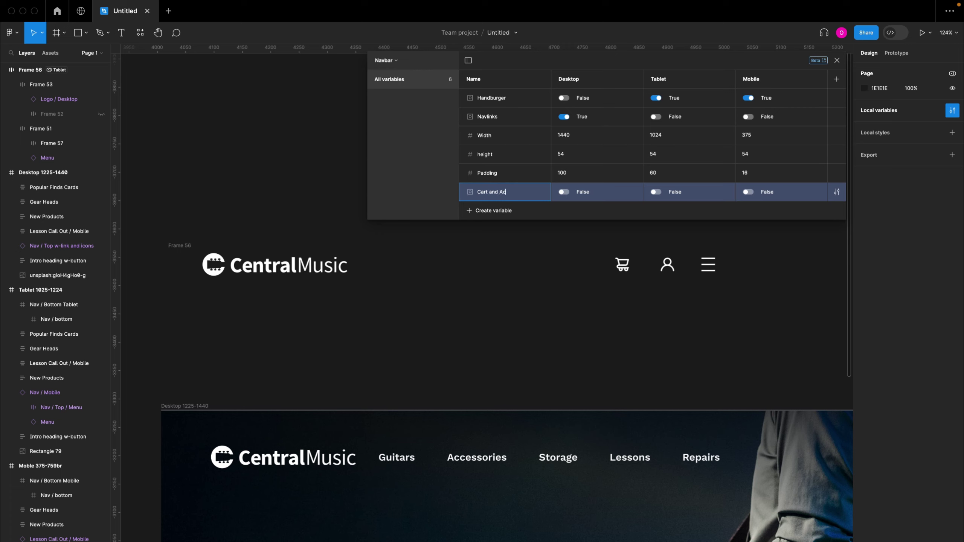
pyautogui.press('Return')
pyautogui.click(563, 192)
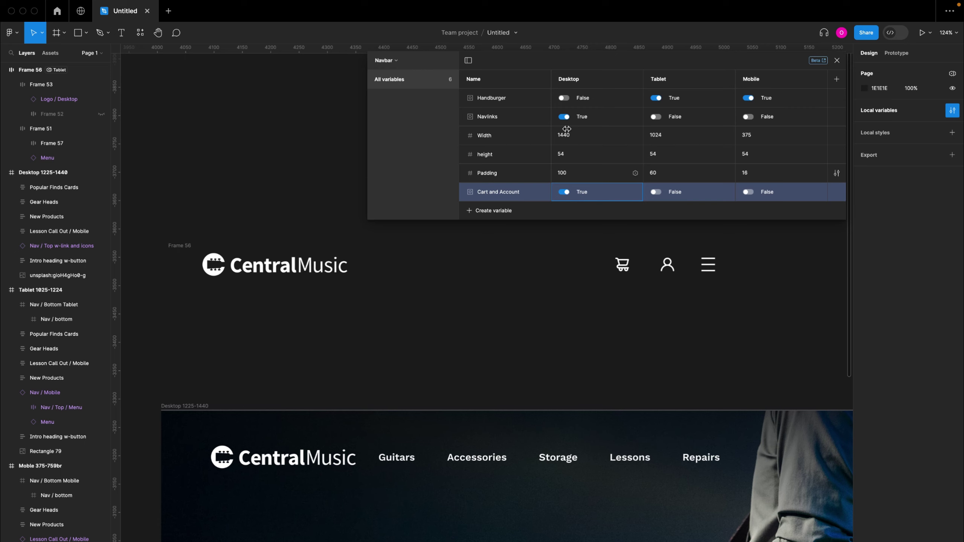
pyautogui.click(658, 193)
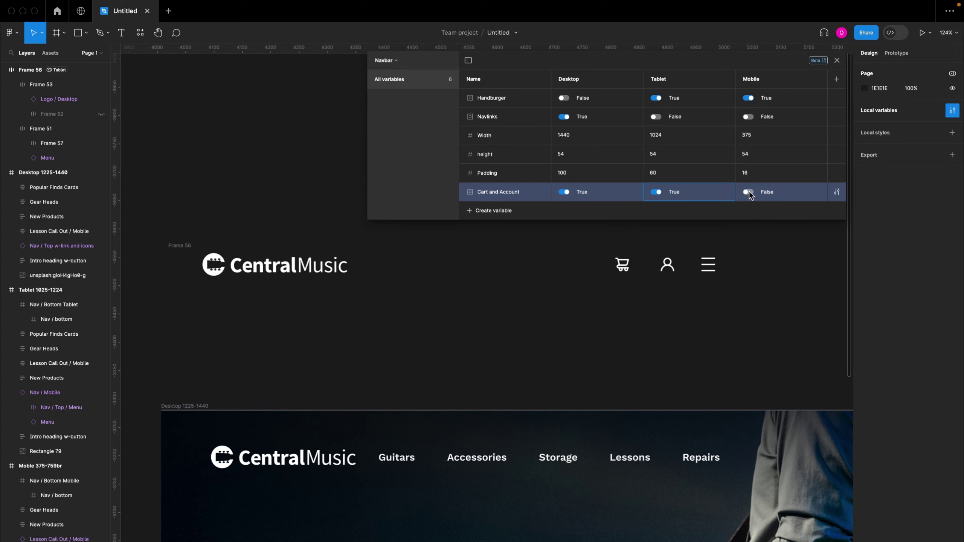
pyautogui.click(836, 61)
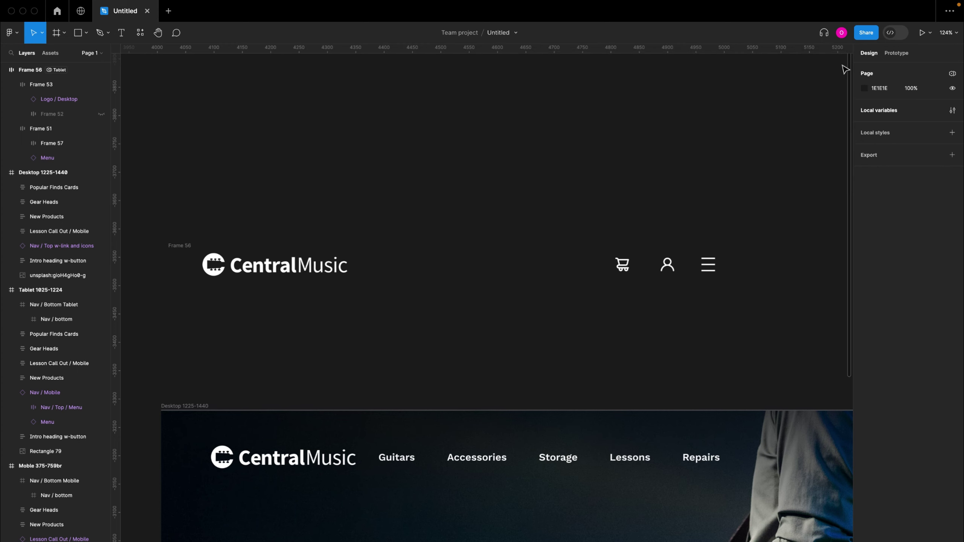
# Step: Bind the visibility of the cart and profile icon frame, Frame 57, to the Cart and Account variable
pyautogui.doubleClick(662, 268)
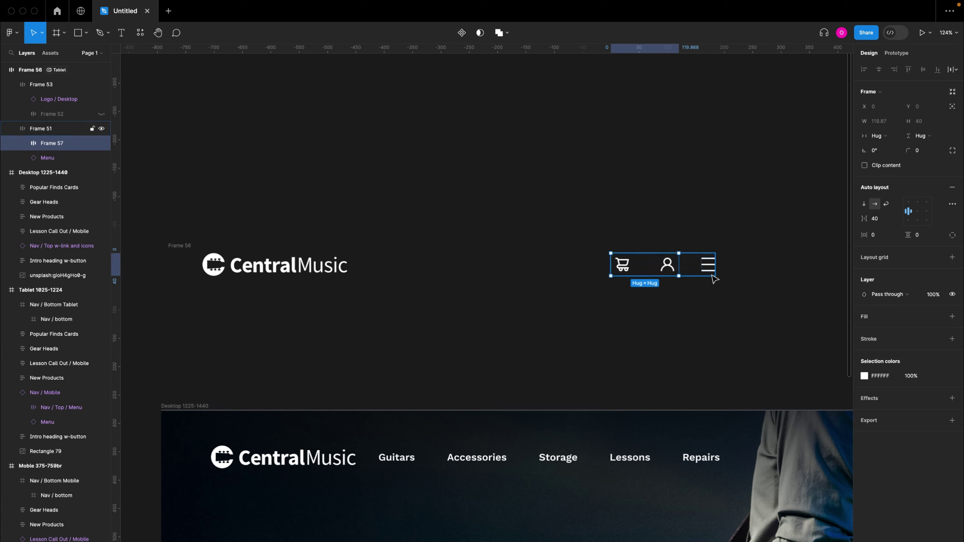
pyautogui.click(952, 295)
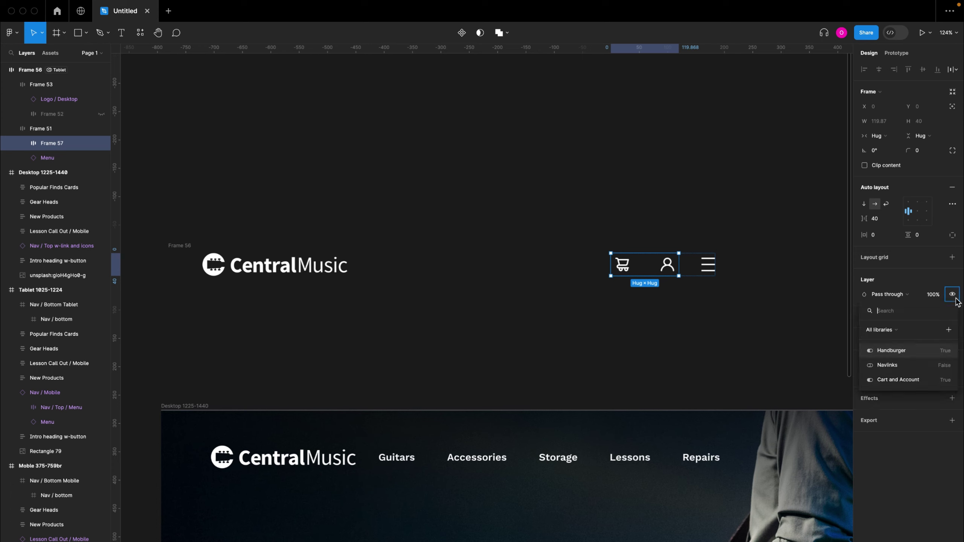
pyautogui.click(888, 381)
pyautogui.click(708, 325)
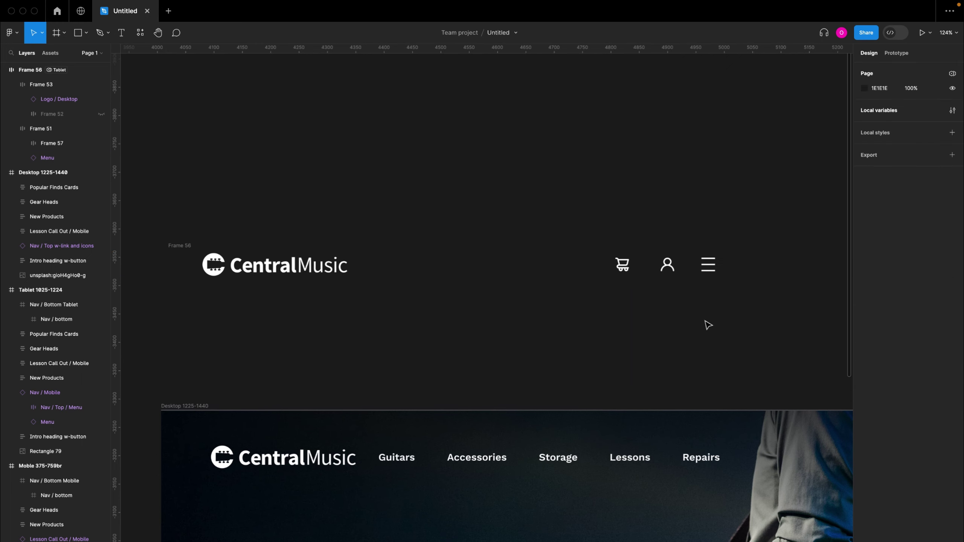
# Step: Switch Frame 56 to the Navbar collection's Mobile mode
pyautogui.click(181, 245)
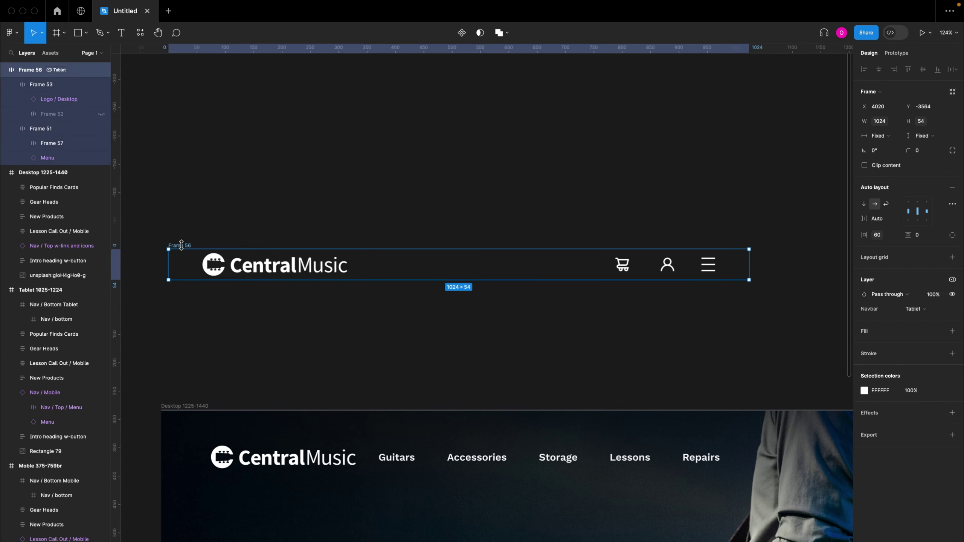
pyautogui.click(953, 280)
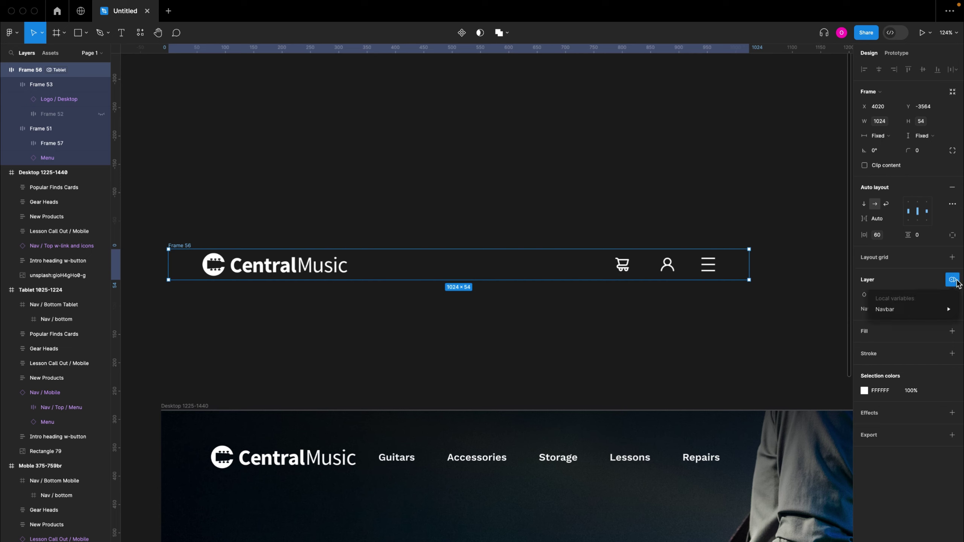
pyautogui.moveTo(923, 307)
pyautogui.click(813, 350)
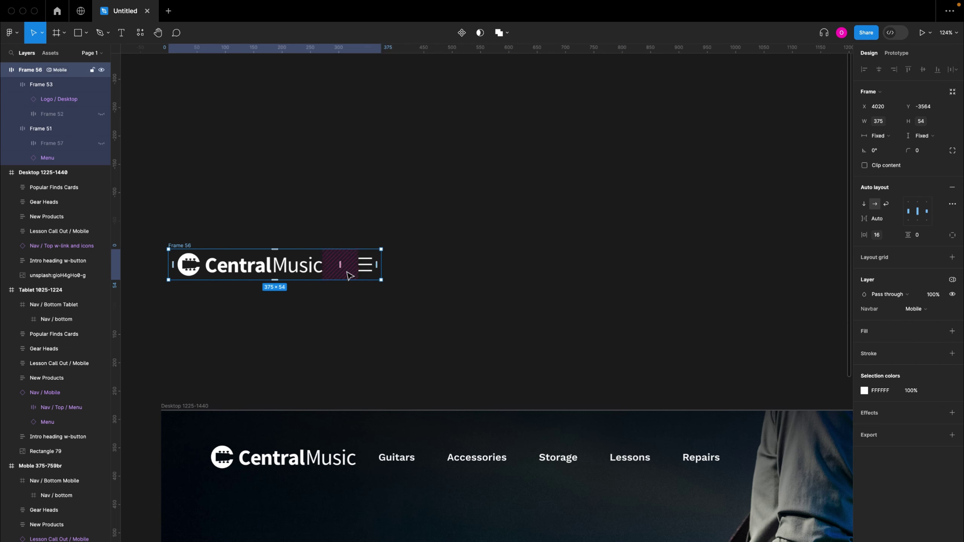
# Step: Move Frame 56 higher up the canvas, leaving more space above the Desktop 1225-1440 frame
pyautogui.scroll(-5, 349, 275)
pyautogui.scroll(3, 380, 298)
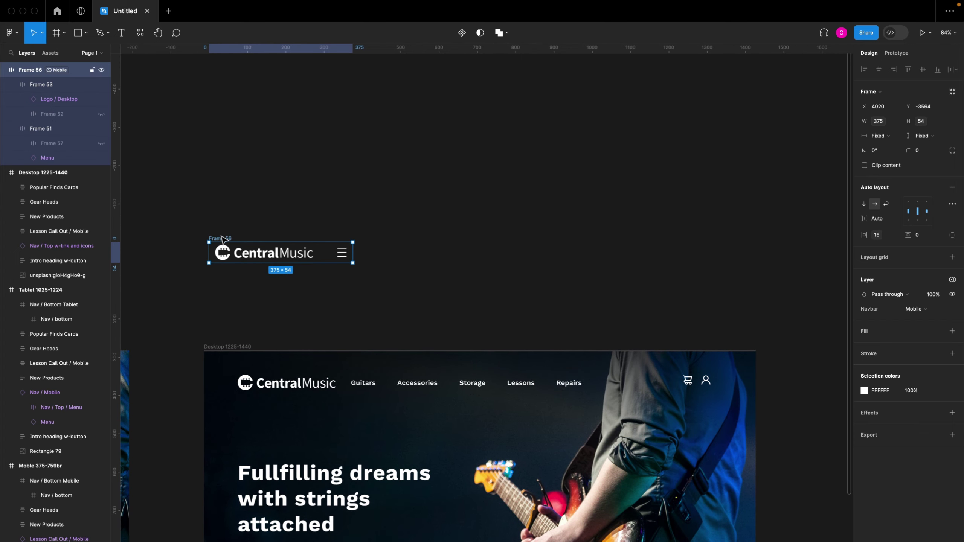
pyautogui.moveTo(222, 237); pyautogui.dragTo(223, 173)
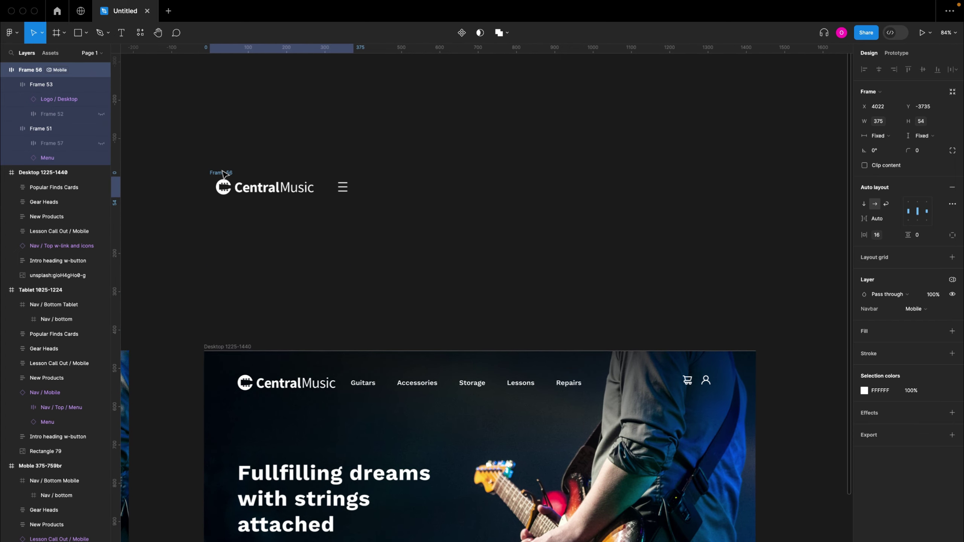
# Step: Switch Frame 56 to the Navbar collection's Tablet mode and from there to its Desktop mode
pyautogui.click(952, 280)
pyautogui.moveTo(908, 311)
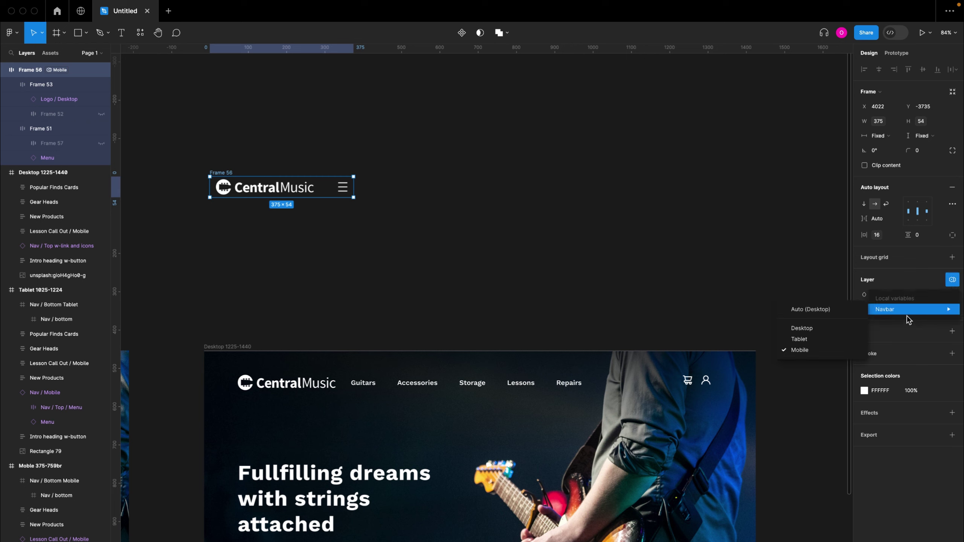
pyautogui.click(817, 343)
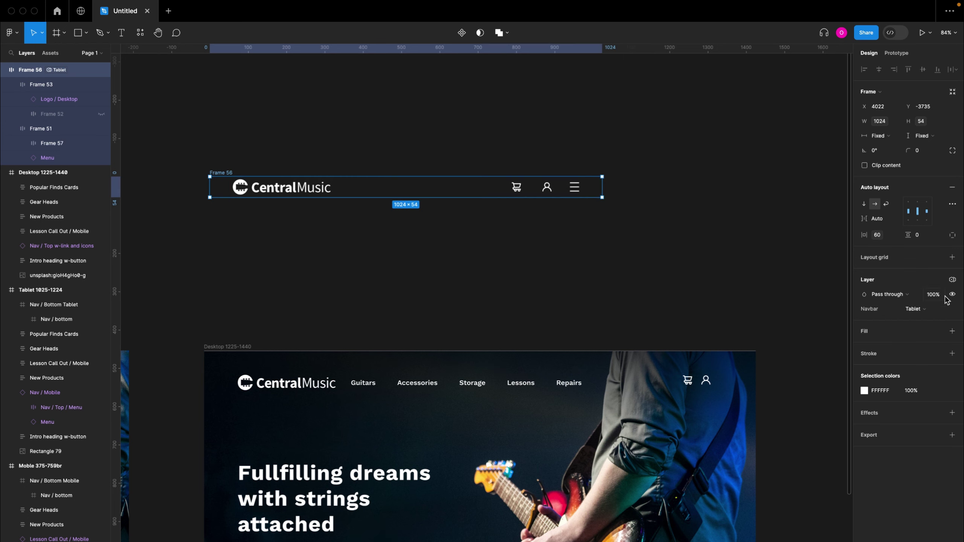
pyautogui.click(952, 280)
pyautogui.moveTo(902, 310)
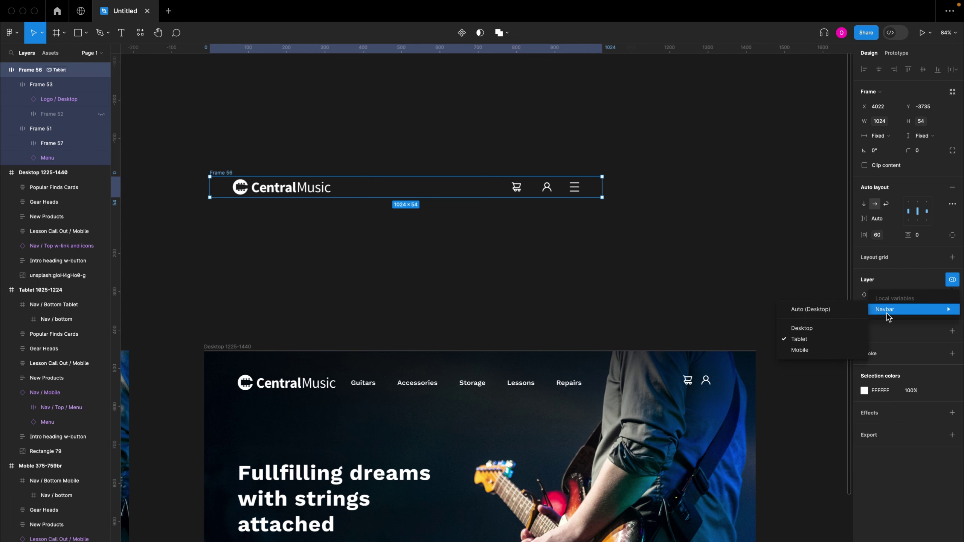
pyautogui.click(845, 332)
pyautogui.click(788, 301)
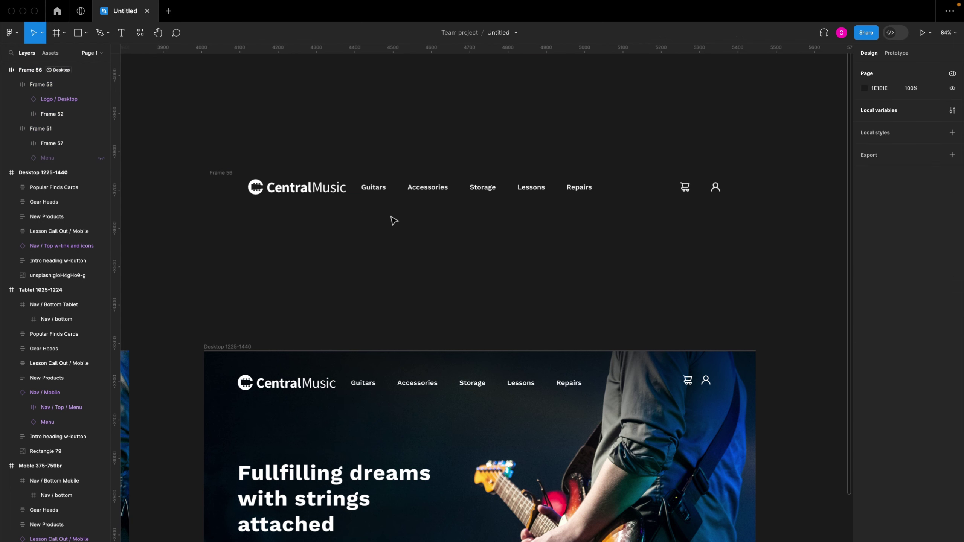
# Step: Turn Frame 56 into a component, and undo a trial instance duplicated just below it
pyautogui.click(222, 172)
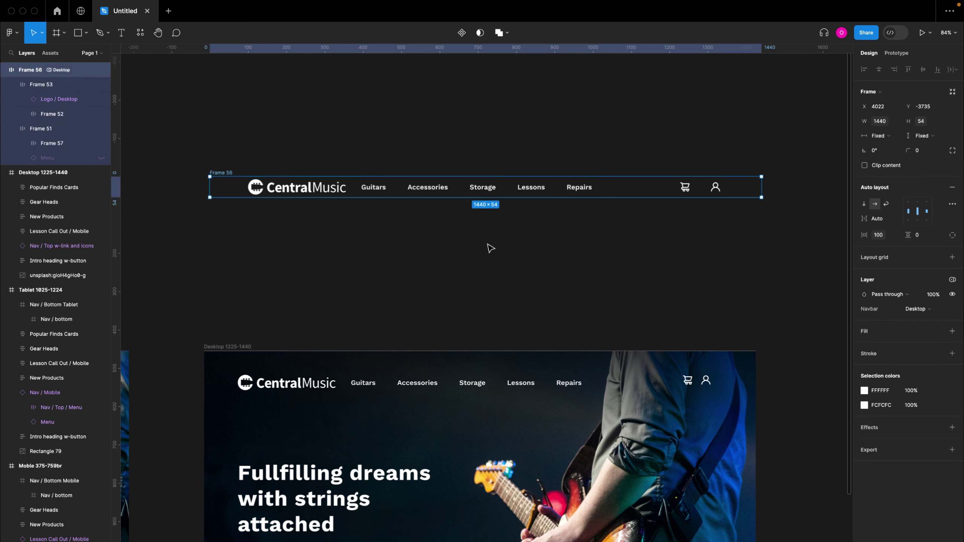
pyautogui.click(461, 34)
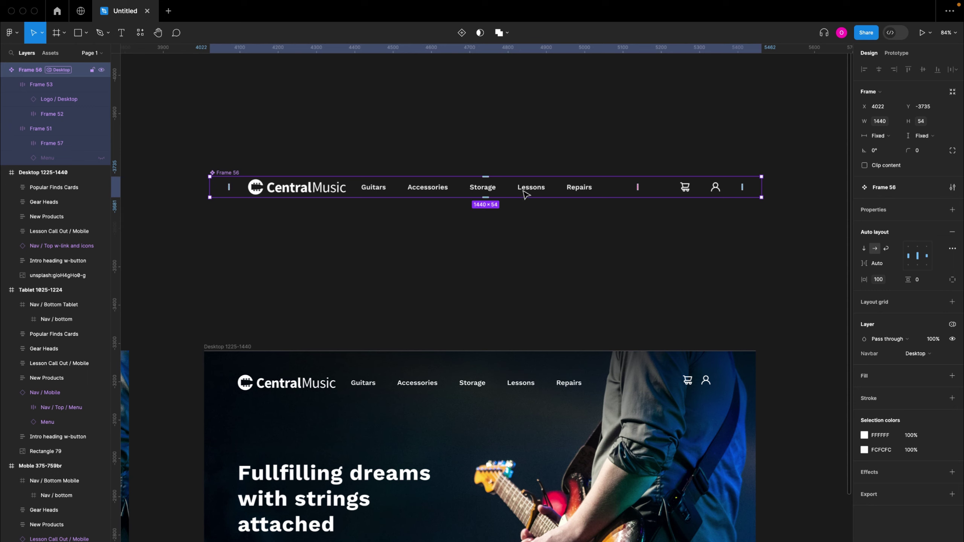
pyautogui.moveTo(522, 191); pyautogui.dragTo(524, 238)
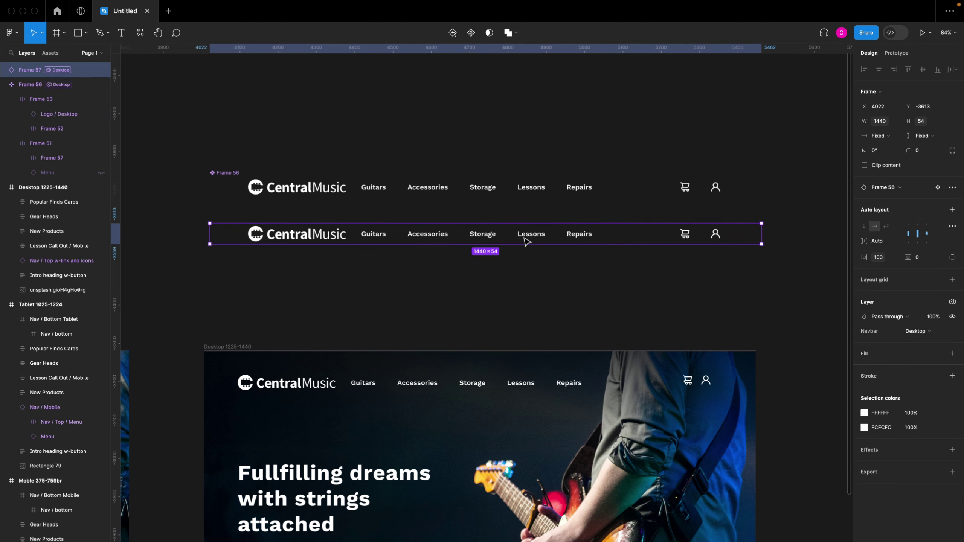
pyautogui.press('super+z')
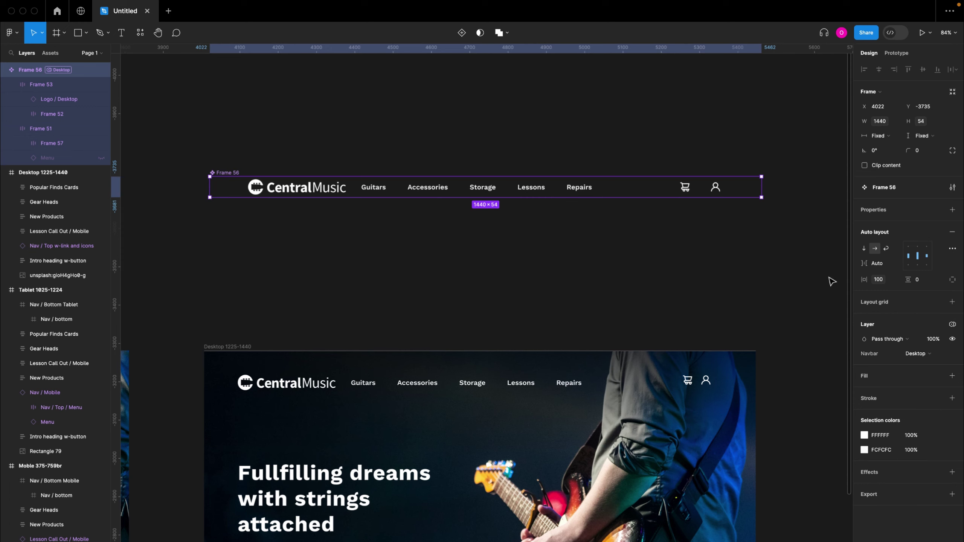
# Step: Switch the Frame 56 component to the Navbar collection's Tablet mode and finally to its Mobile mode
pyautogui.click(951, 325)
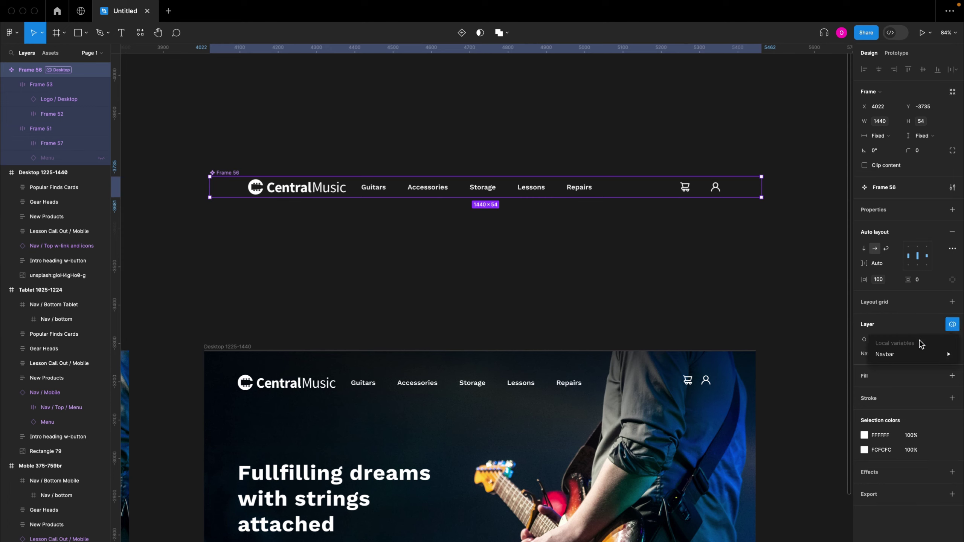
pyautogui.moveTo(910, 354)
pyautogui.click(829, 387)
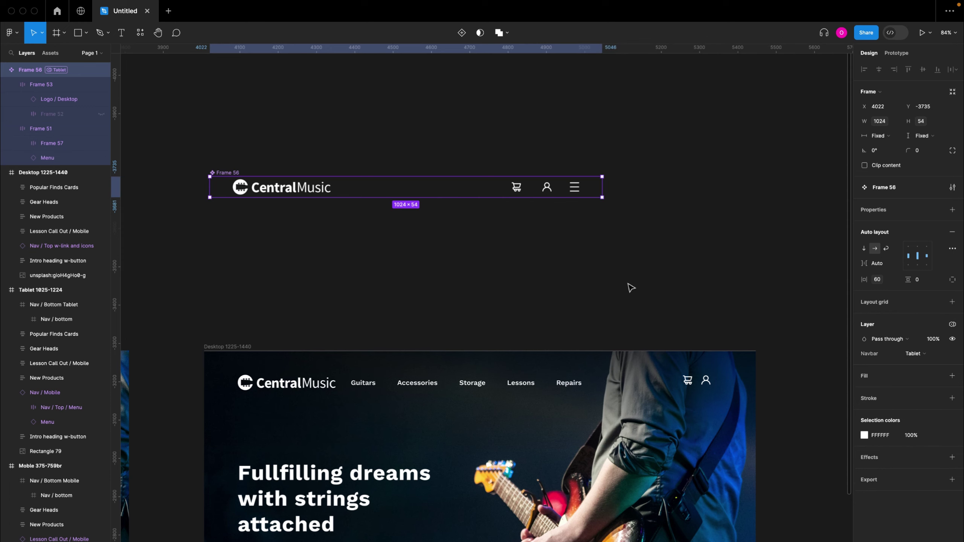
pyautogui.click(951, 325)
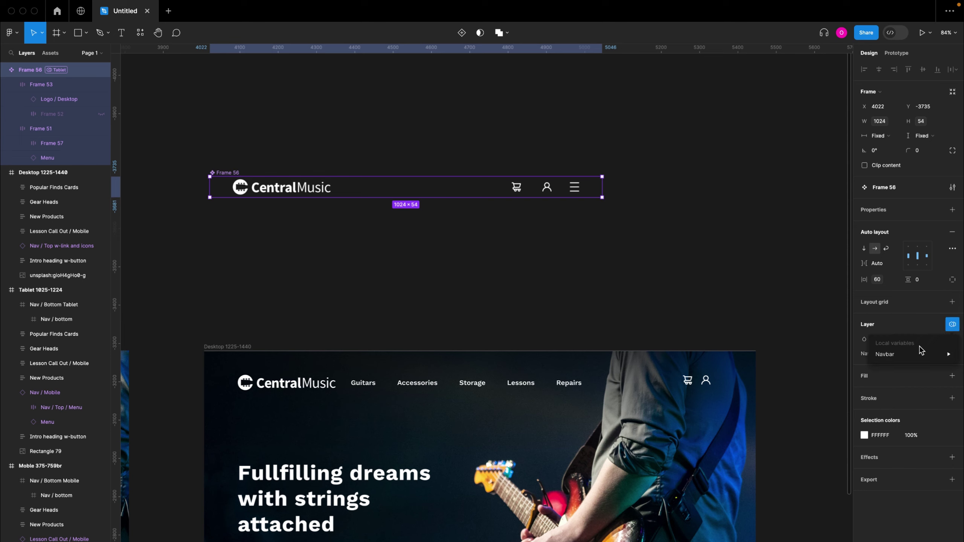
pyautogui.moveTo(912, 353)
pyautogui.click(816, 396)
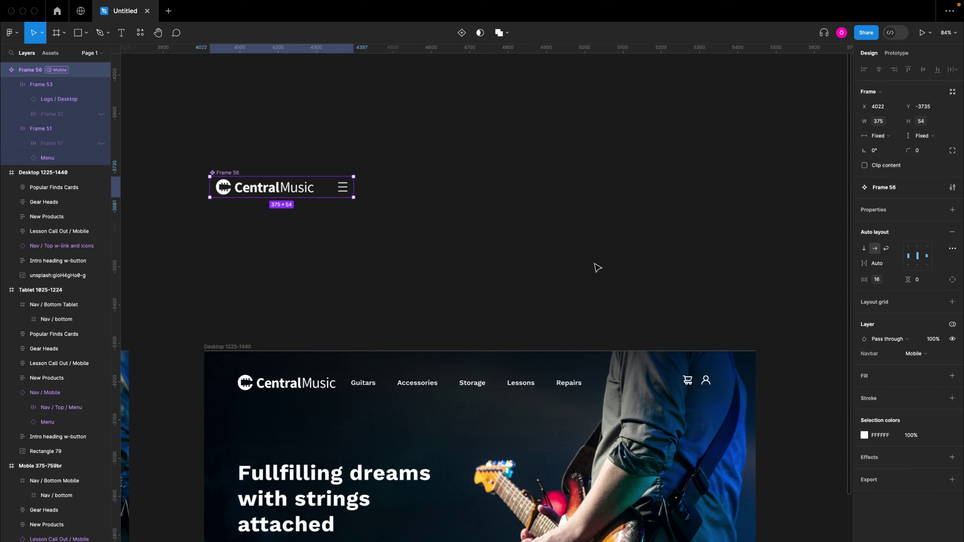